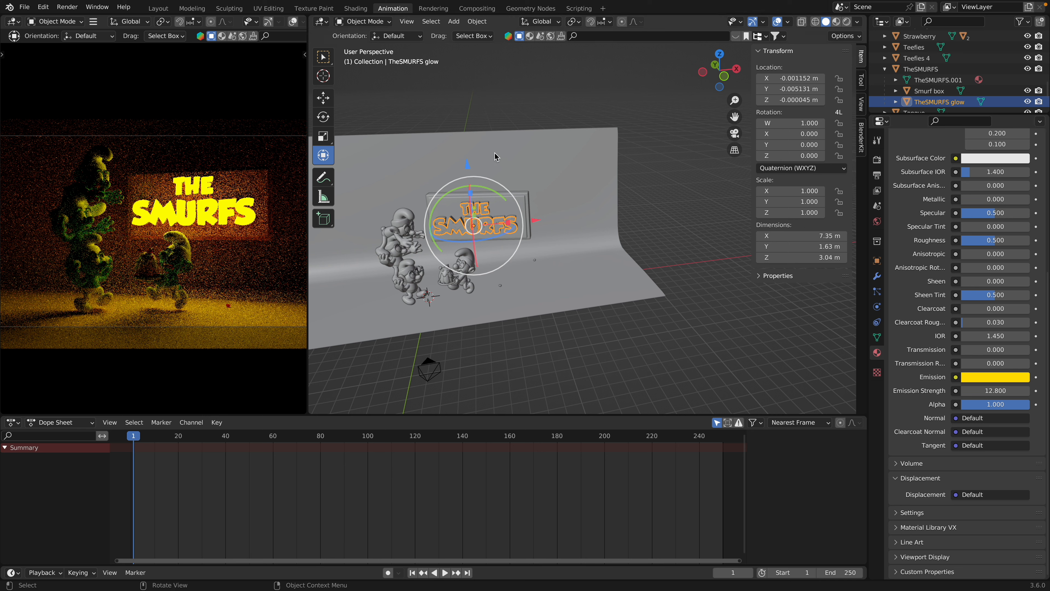
Save the current Blender file
click(25, 7)
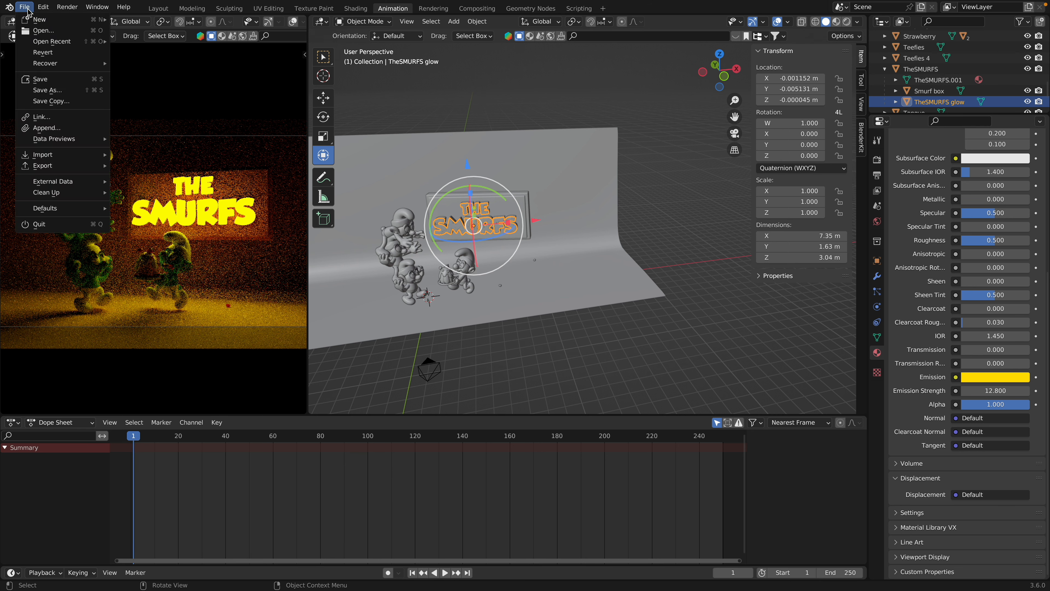
click(61, 80)
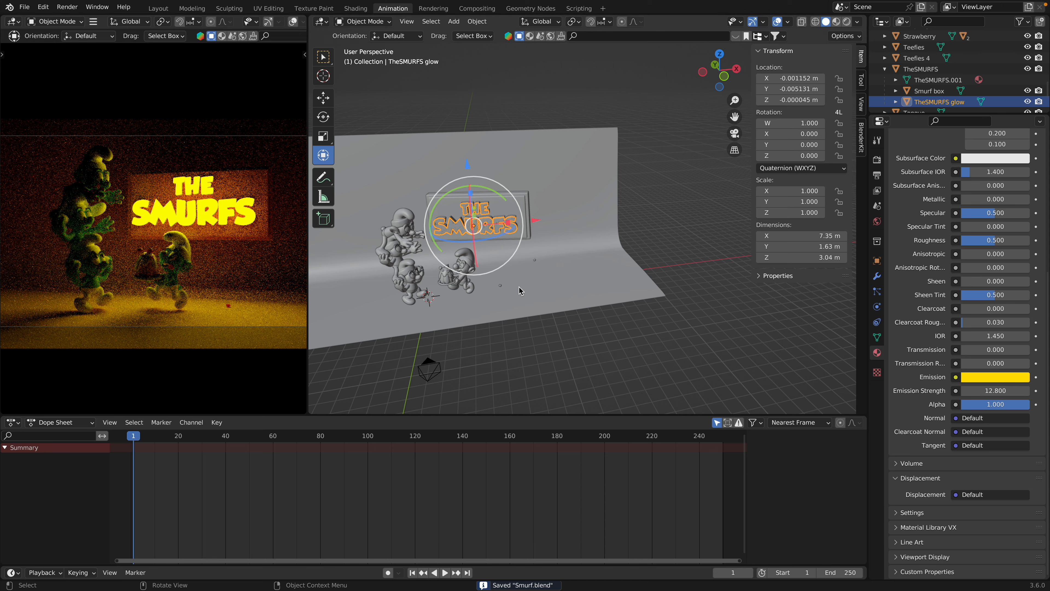
Increase the point light's radius to about 5.66 m and move it to about X 8.83 m, Z 13.47 m
middle_drag(535, 285, 534, 285)
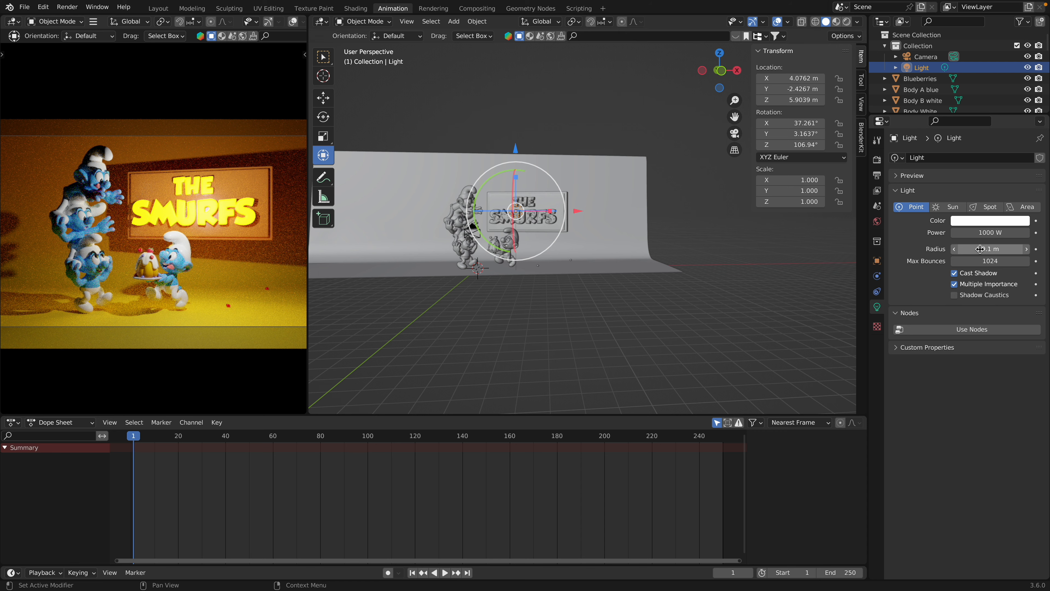
drag(979, 248, 1032, 249)
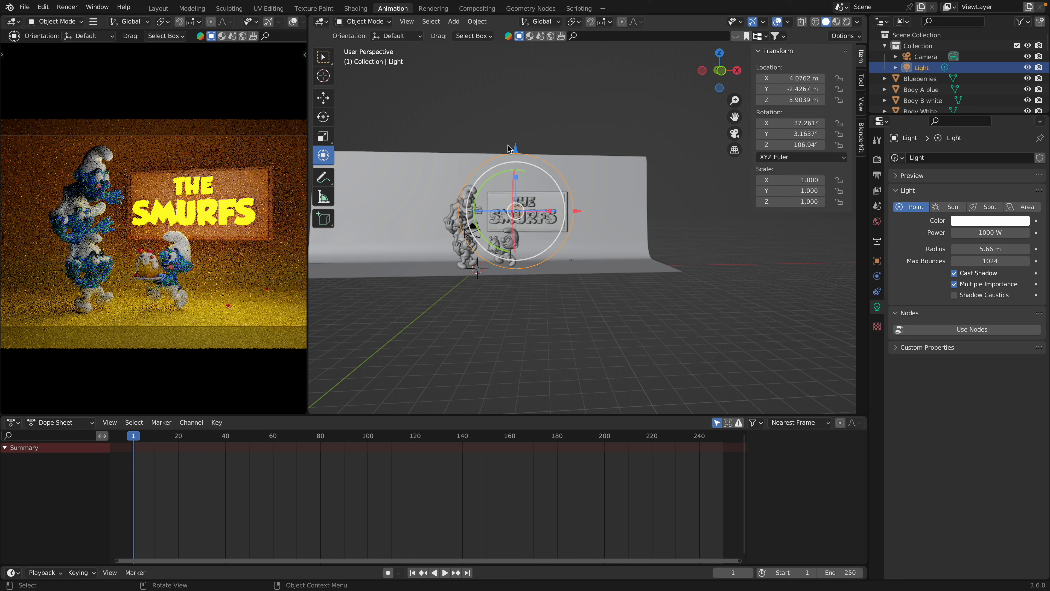
drag(516, 149, 511, 67)
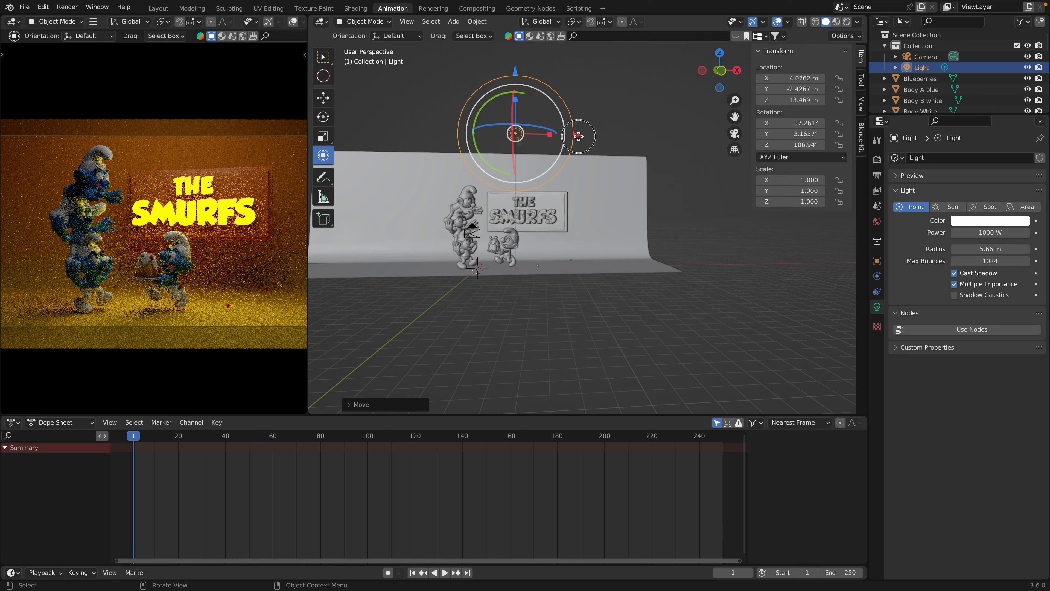
drag(578, 137, 627, 136)
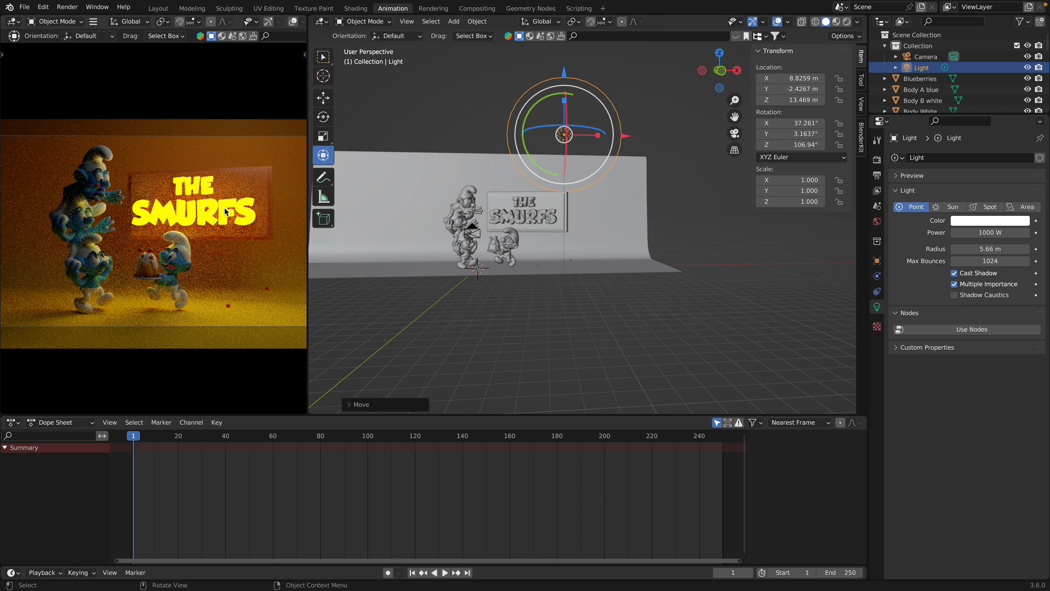
Give the Smurfs sign's raised lettering an emission colour sampled from the bright yellow letters in the rendered view
scroll(550, 212, up, 5)
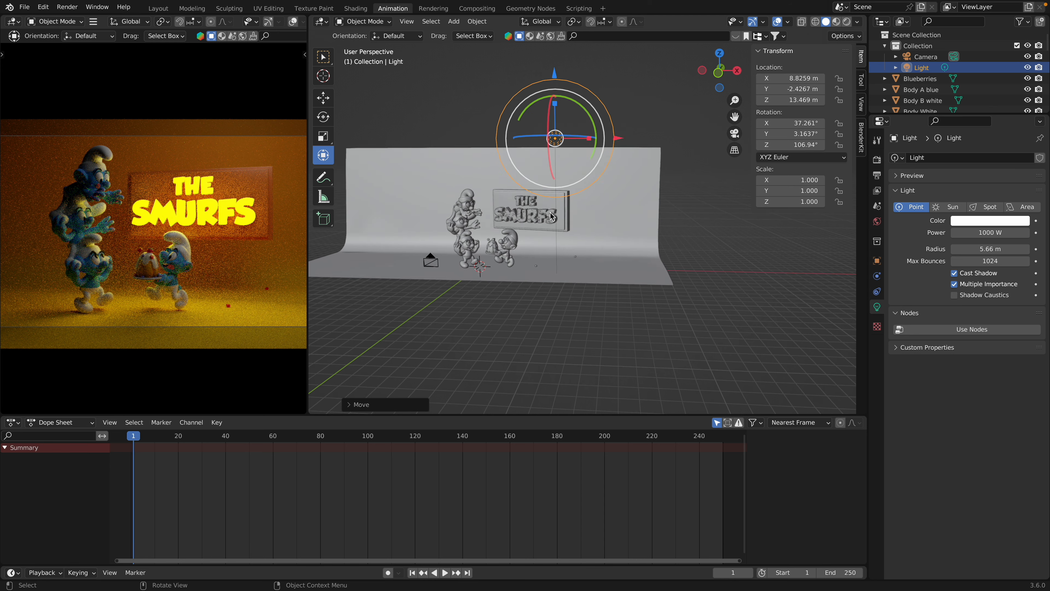
scroll(551, 212, right, 5)
scroll(550, 212, up, 4)
scroll(550, 213, up, 4)
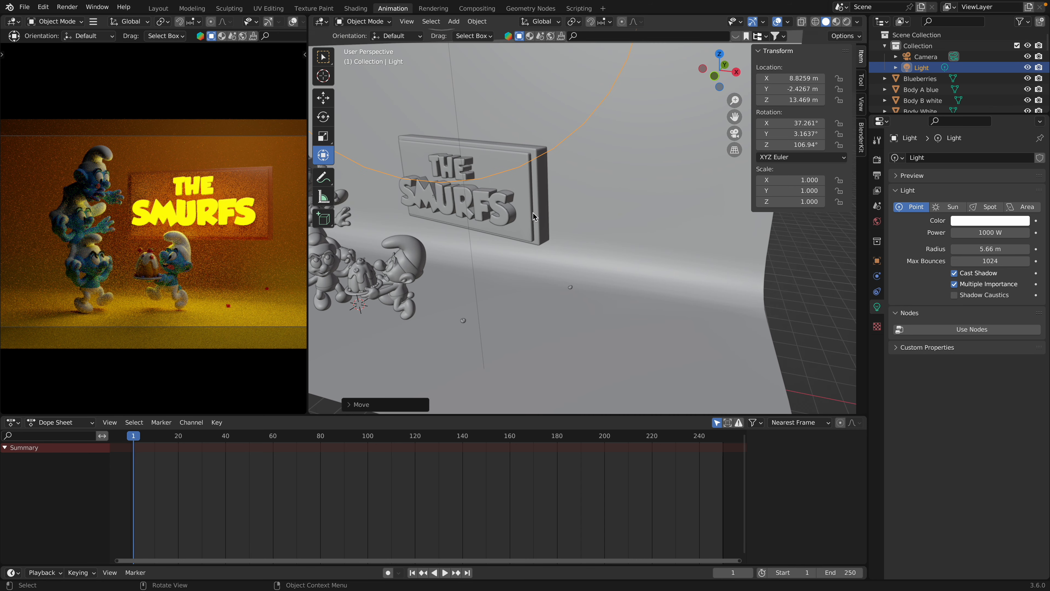
click(515, 212)
click(877, 353)
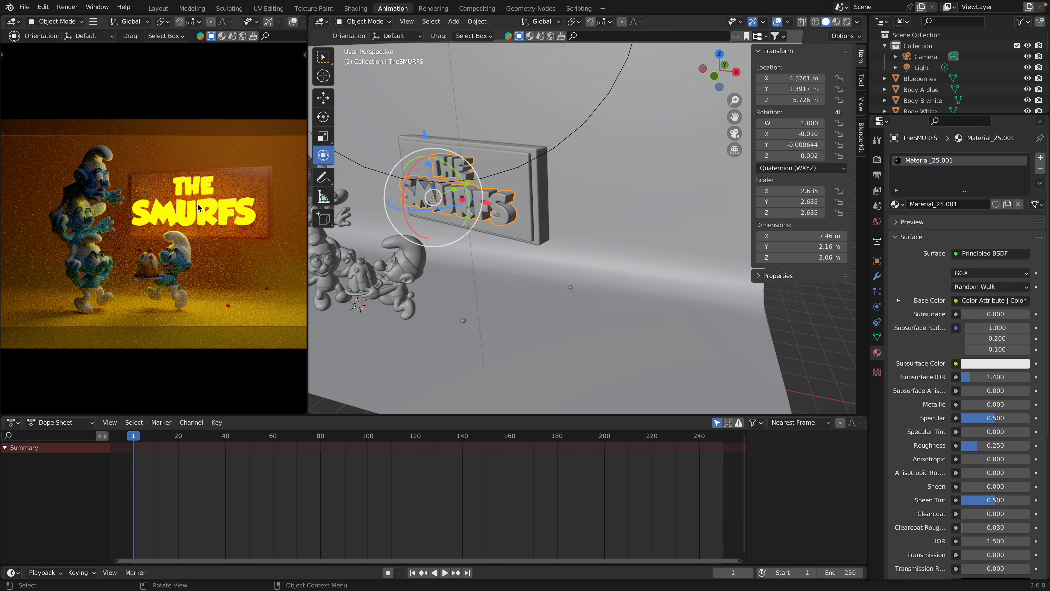
scroll(198, 204, up, 4)
scroll(198, 206, up, 5)
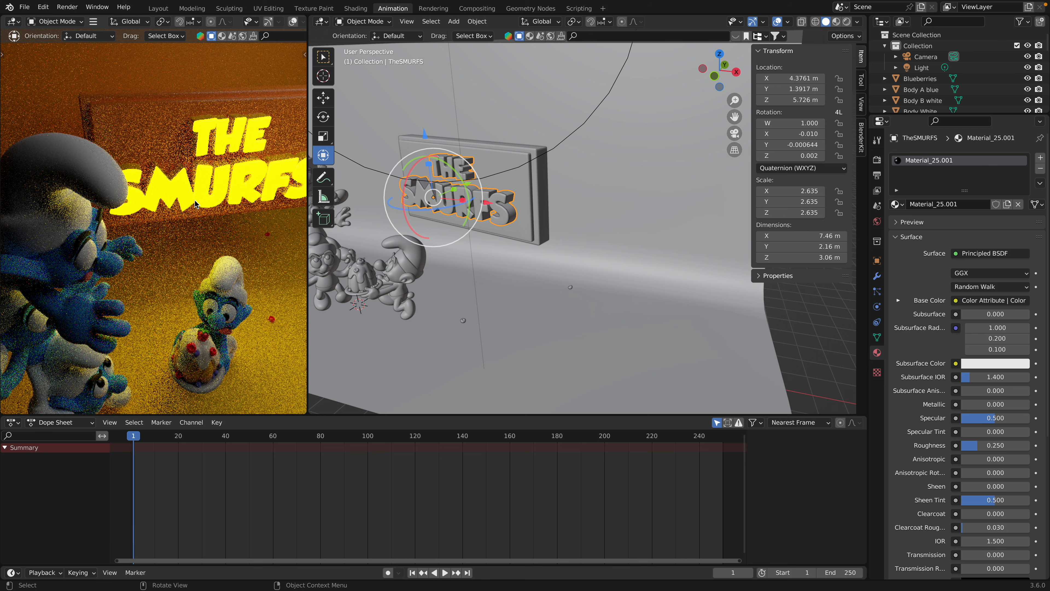
key(Home)
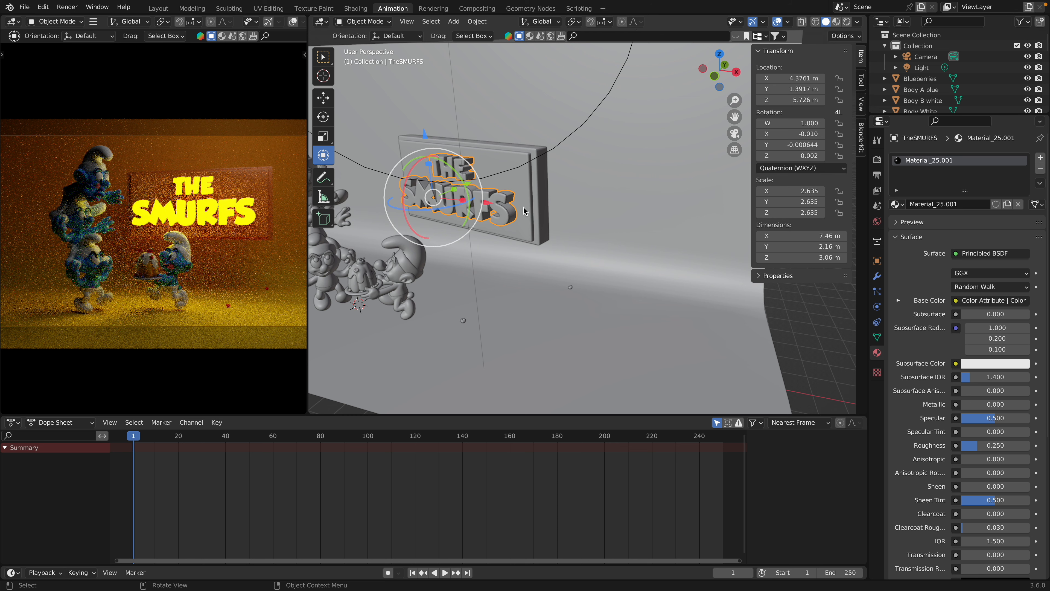
scroll(978, 416, down, 10)
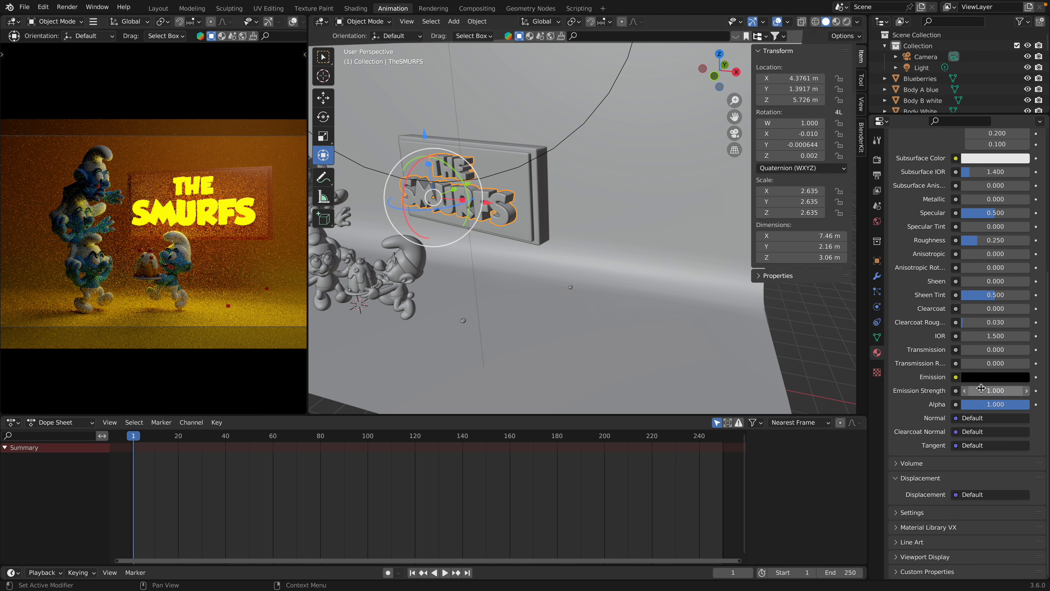
click(987, 377)
click(1013, 329)
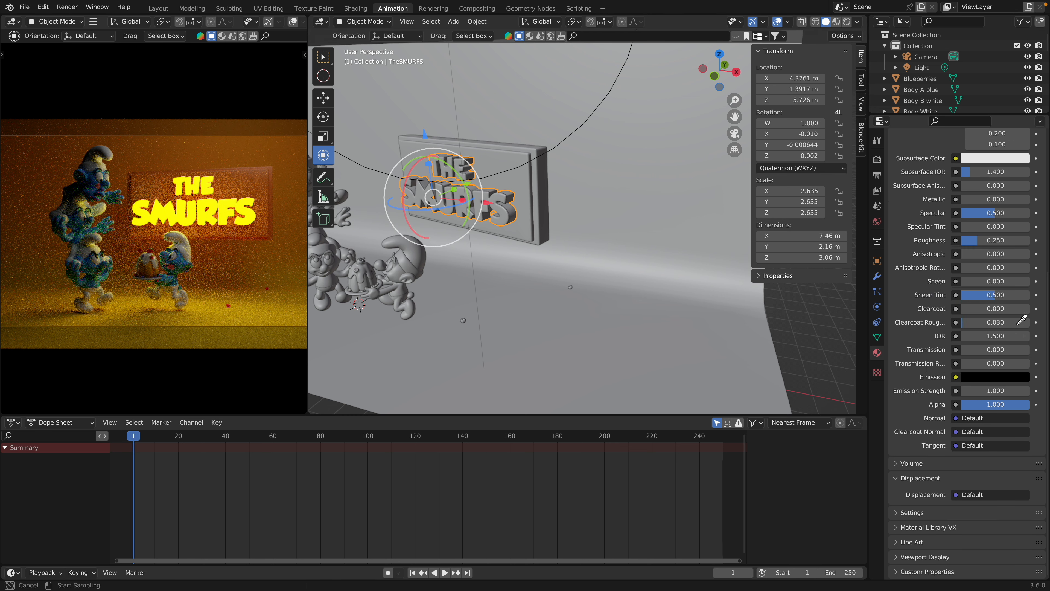
click(242, 209)
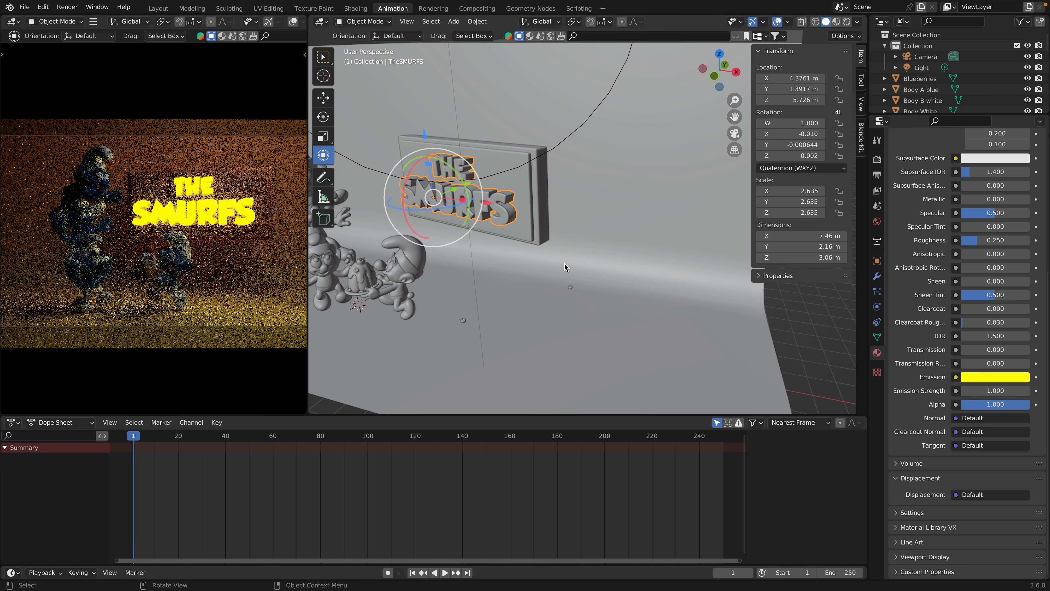
Set the lettering material's emission strength to 2.6 and darken its yellow emission colour to olive
drag(979, 390, 1021, 390)
click(990, 377)
drag(1022, 223, 1020, 259)
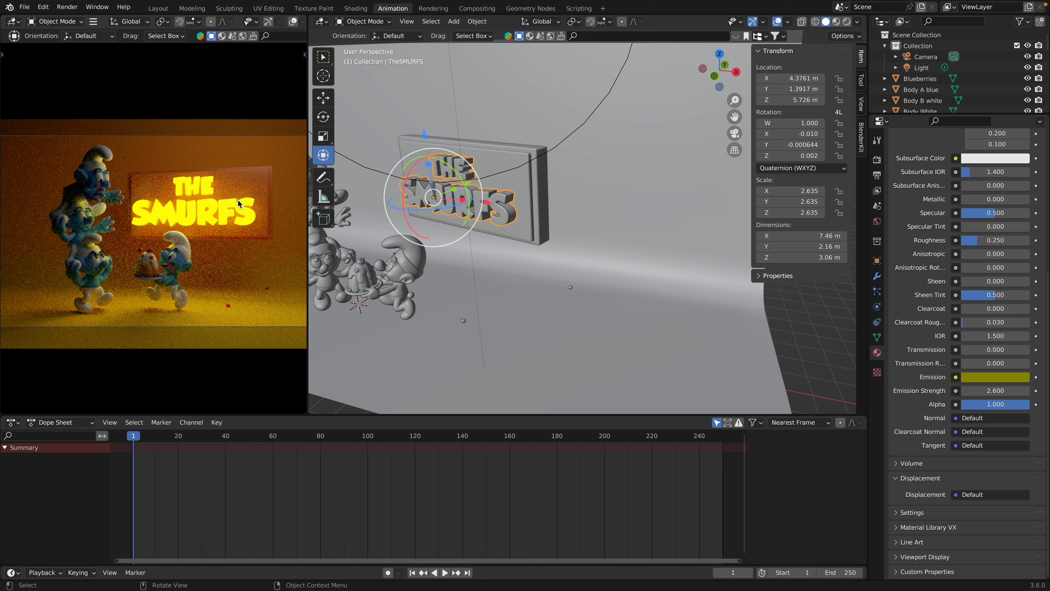
Compare the blue skin and white clothing materials of the cake-carrying Smurf with those of the stacked Smurfs
scroll(439, 212, down, 3)
middle_drag(439, 211, 440, 213)
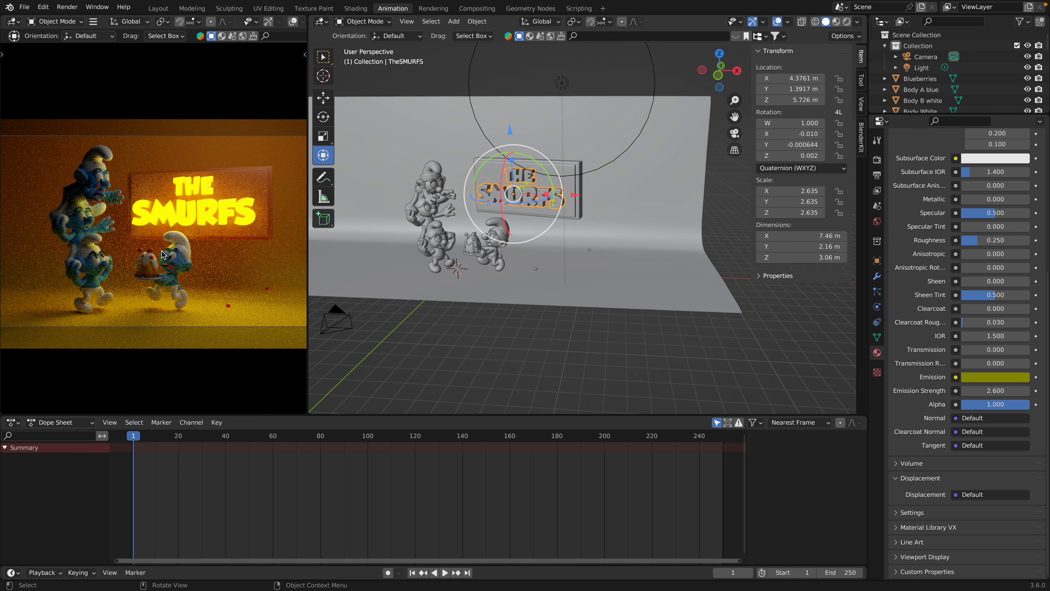
scroll(162, 253, up, 1)
scroll(162, 253, up, 5)
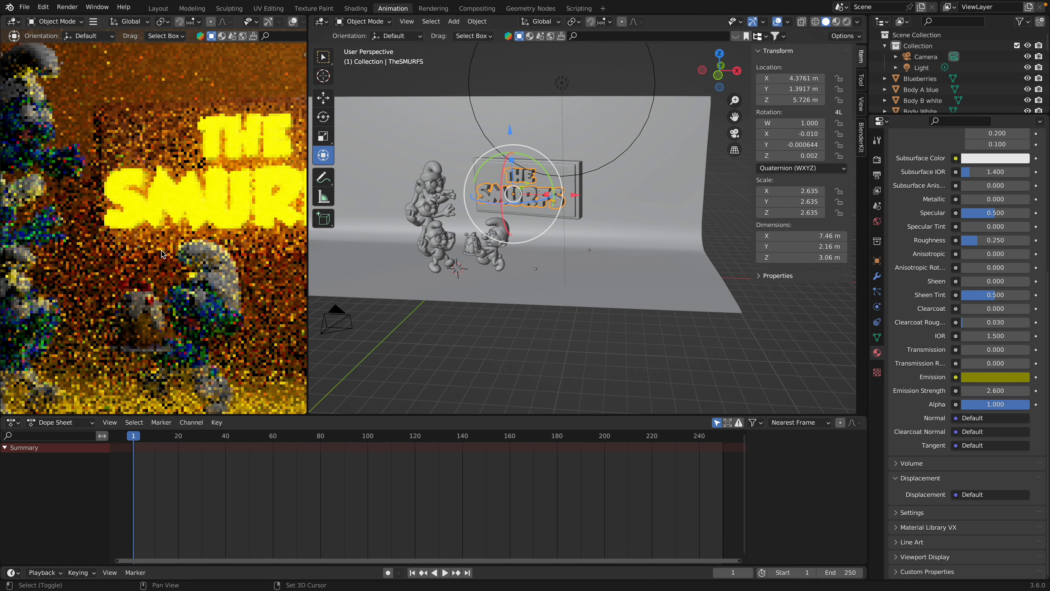
shift+scroll(162, 254, down, 3)
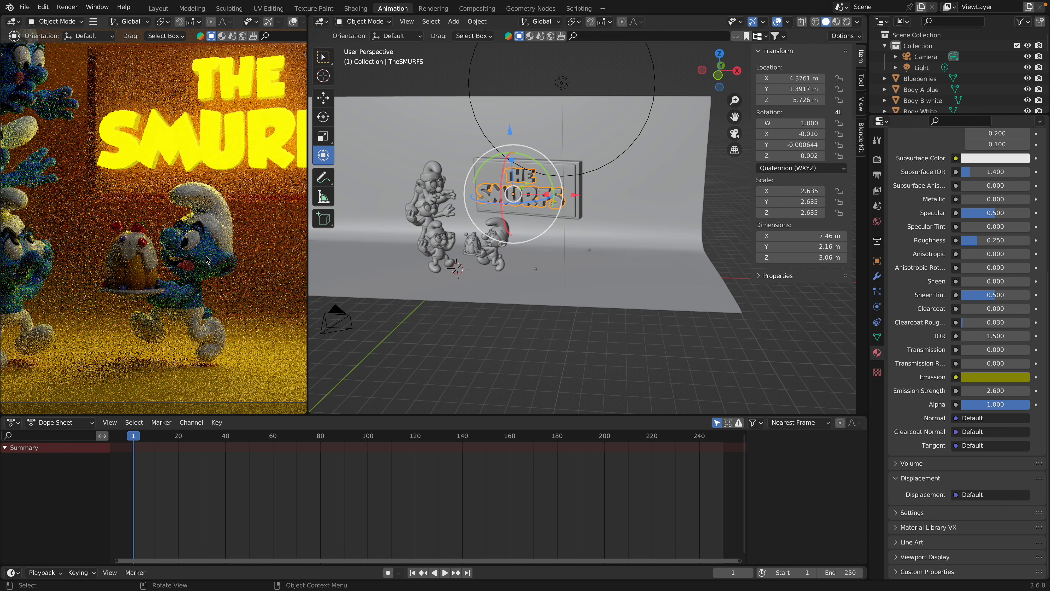
click(206, 258)
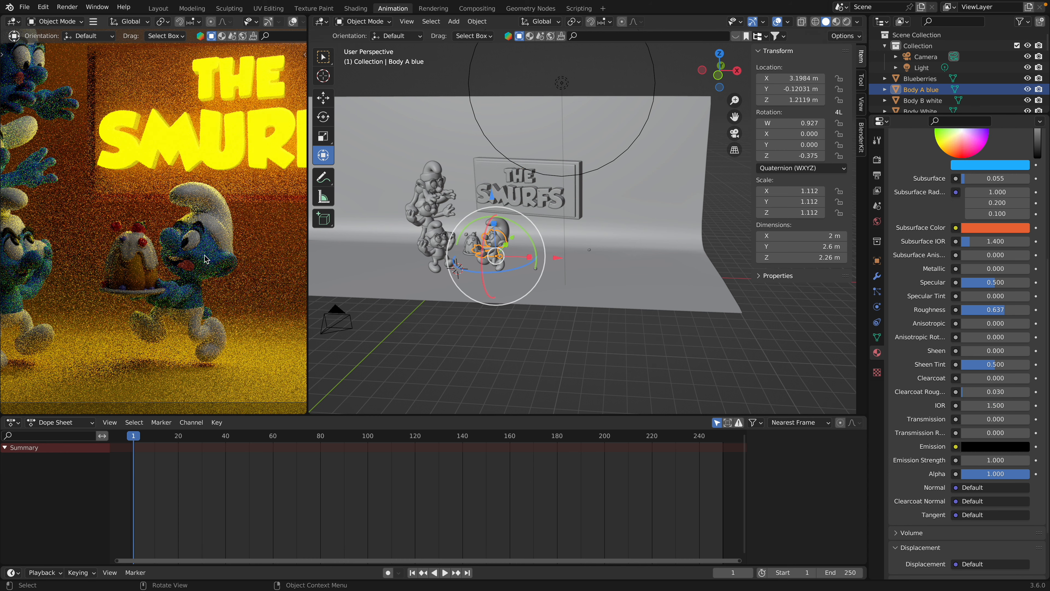
click(19, 297)
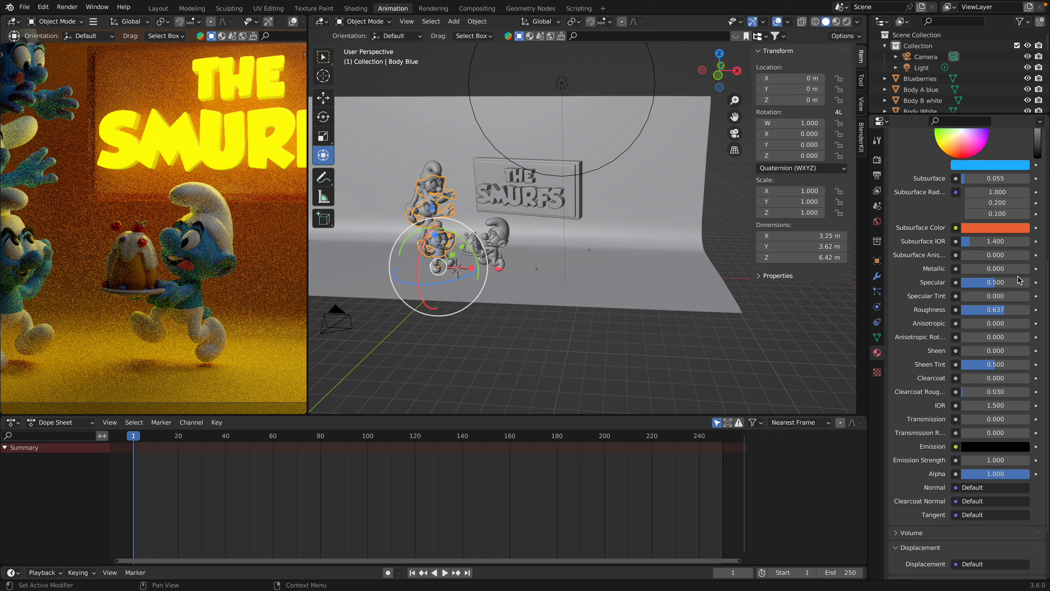
scroll(991, 277, up, 10)
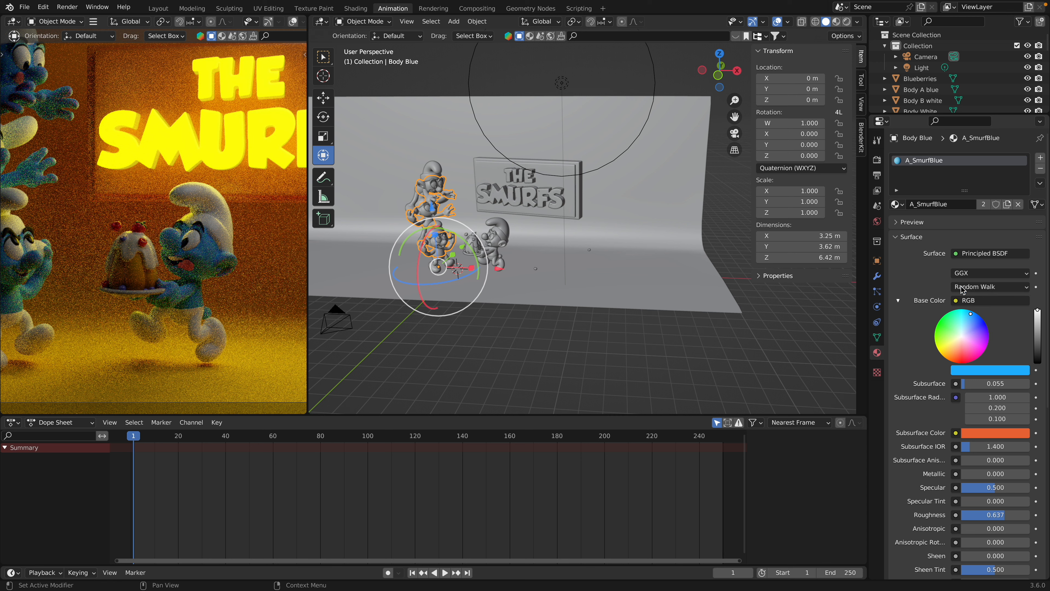
click(496, 245)
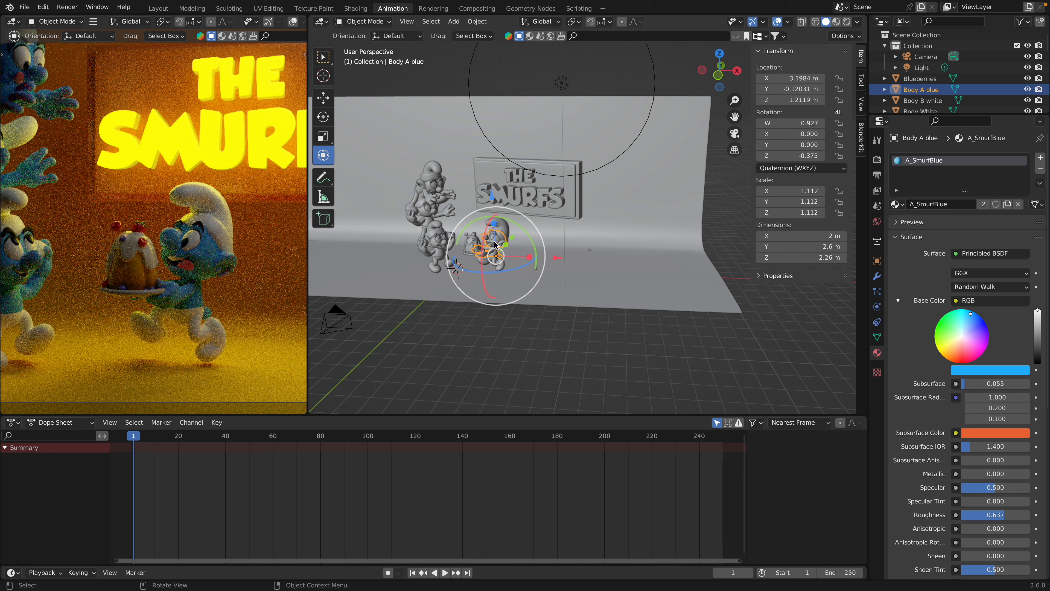
click(220, 235)
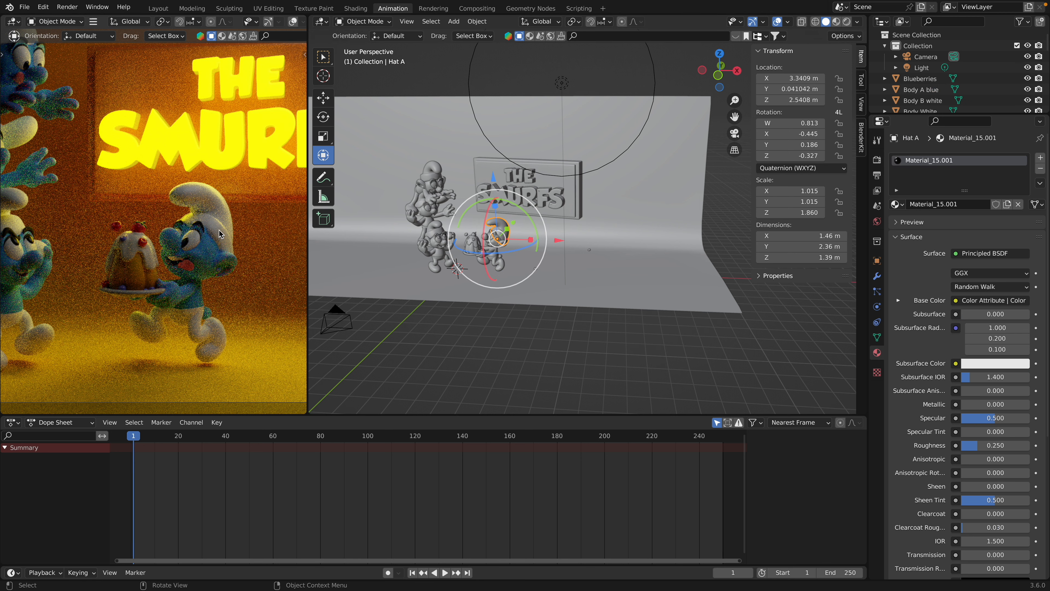
click(19, 200)
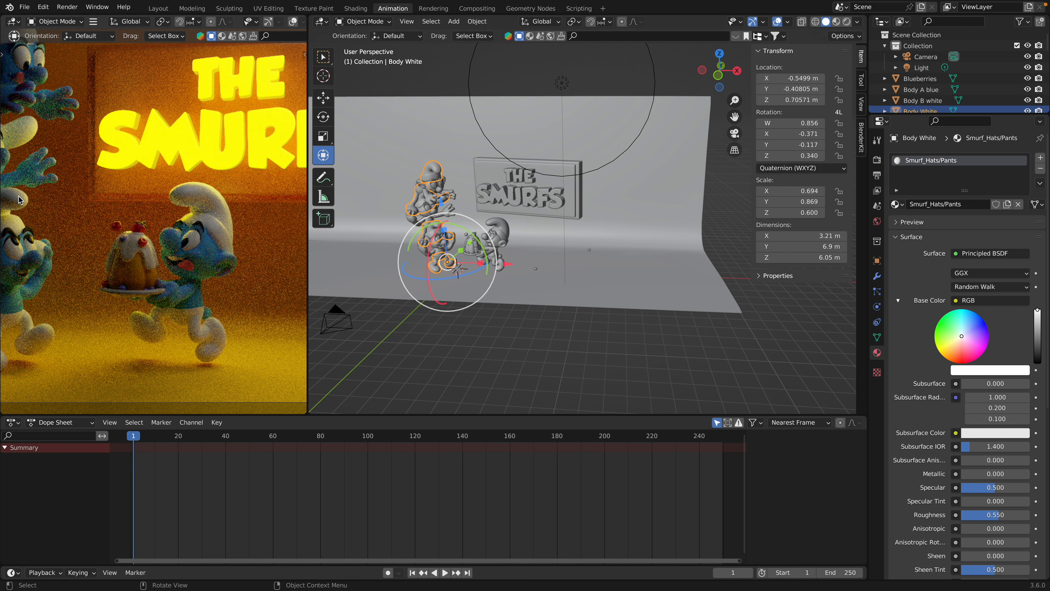
click(221, 201)
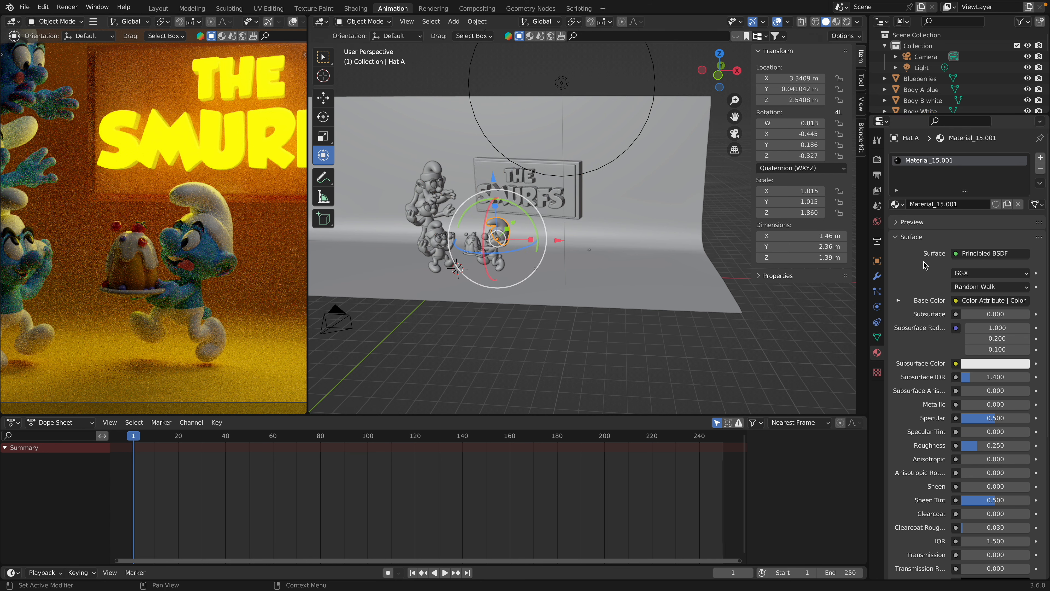
click(897, 204)
scroll(914, 236, up, 10)
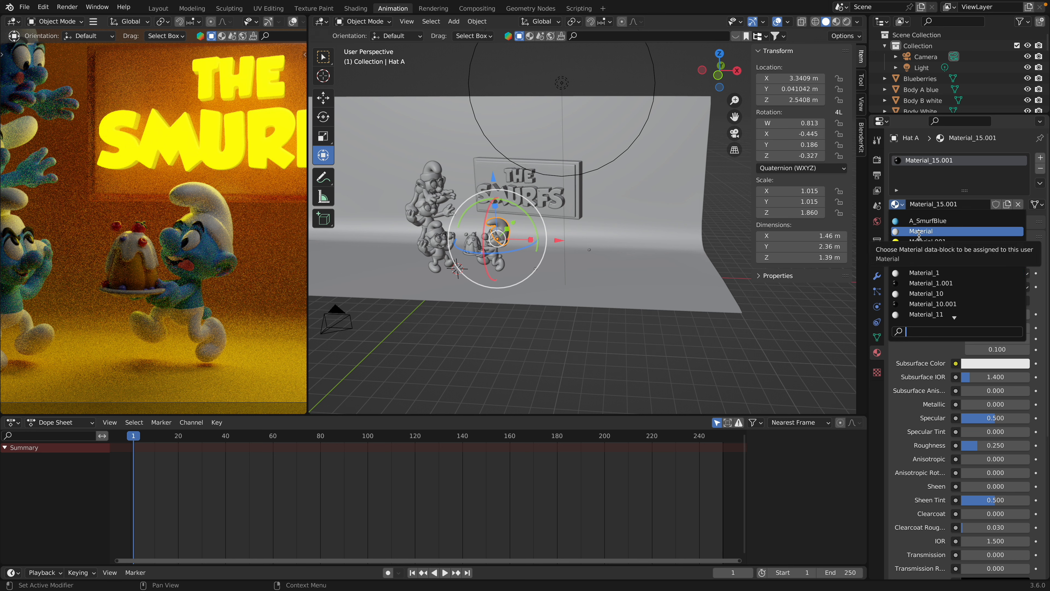
scroll(937, 302, up, 8)
scroll(937, 302, down, 6)
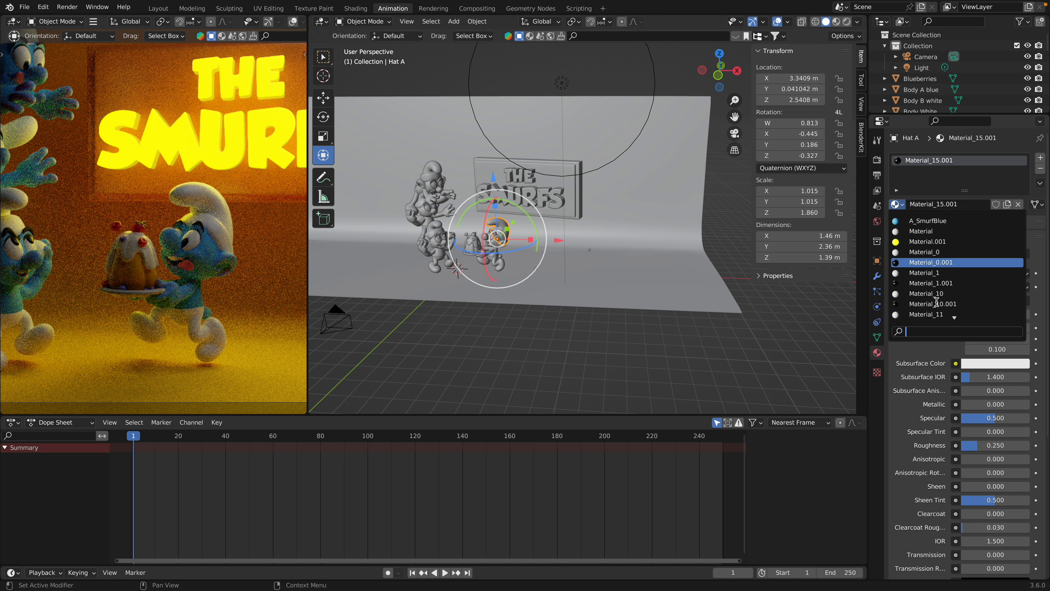
click(15, 199)
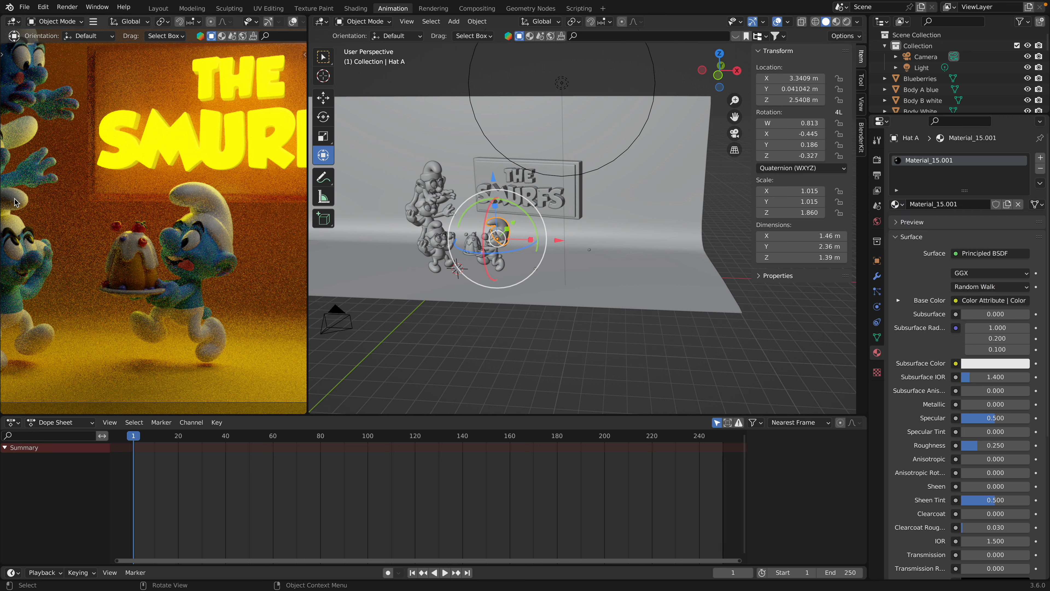
Rename the white material of the stacked Smurfs' hats and pants to B_Smurf_Hats/Pants
click(14, 199)
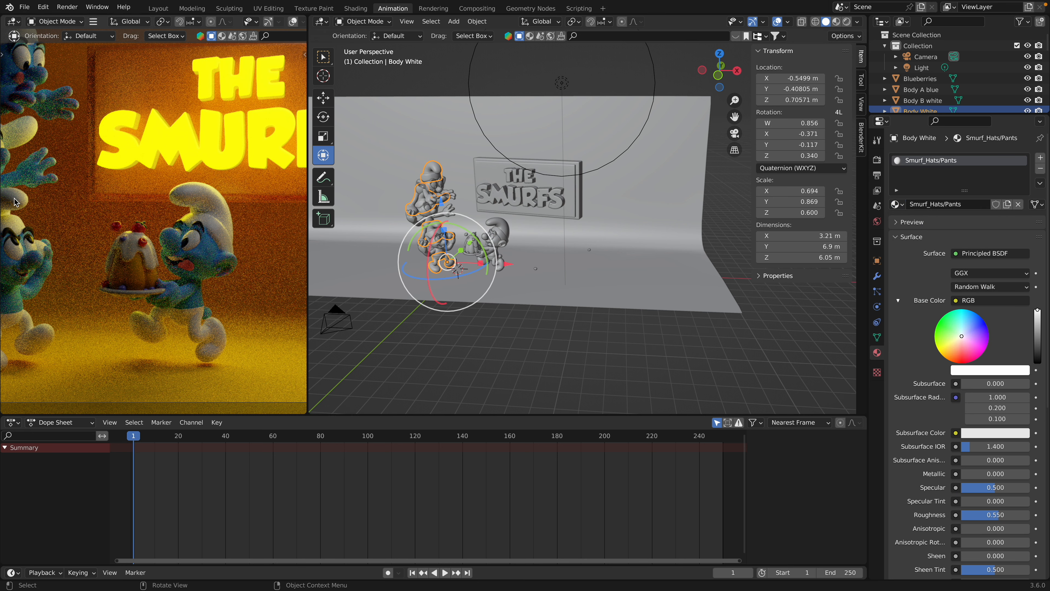
click(912, 205)
click(910, 206)
text(B_)
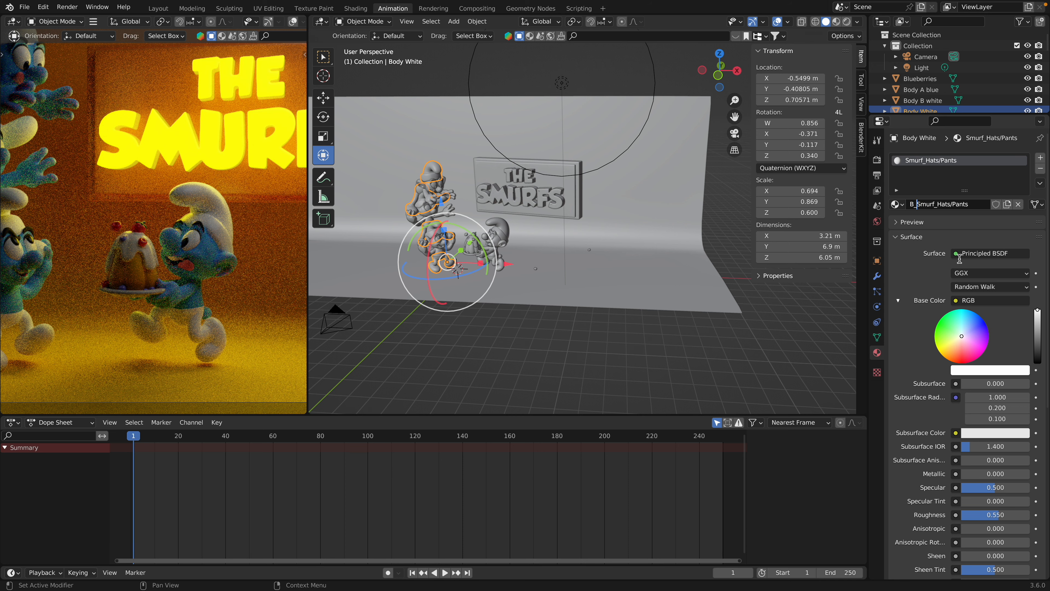
key(Return)
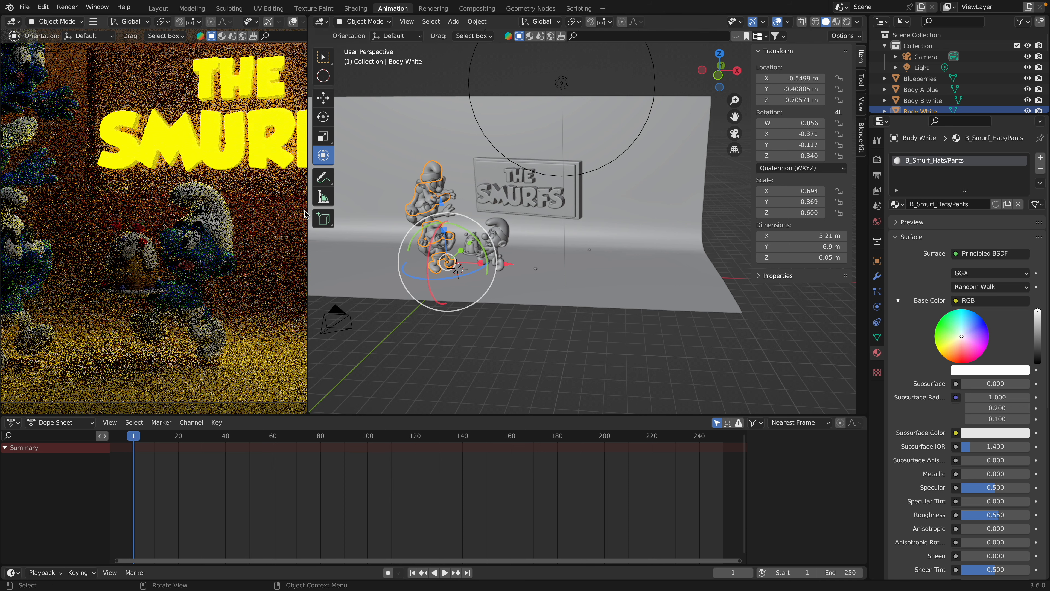
Assign the B_Smurf_Hats/Pants material to the cake-carrying Smurf's hat
click(206, 204)
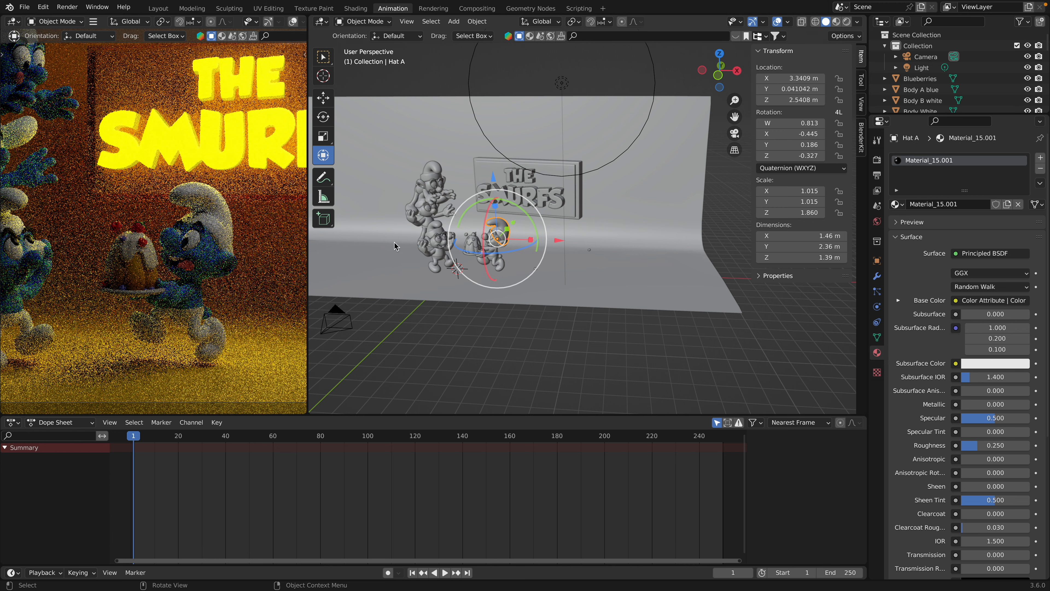
click(897, 204)
scroll(910, 248, up, 5)
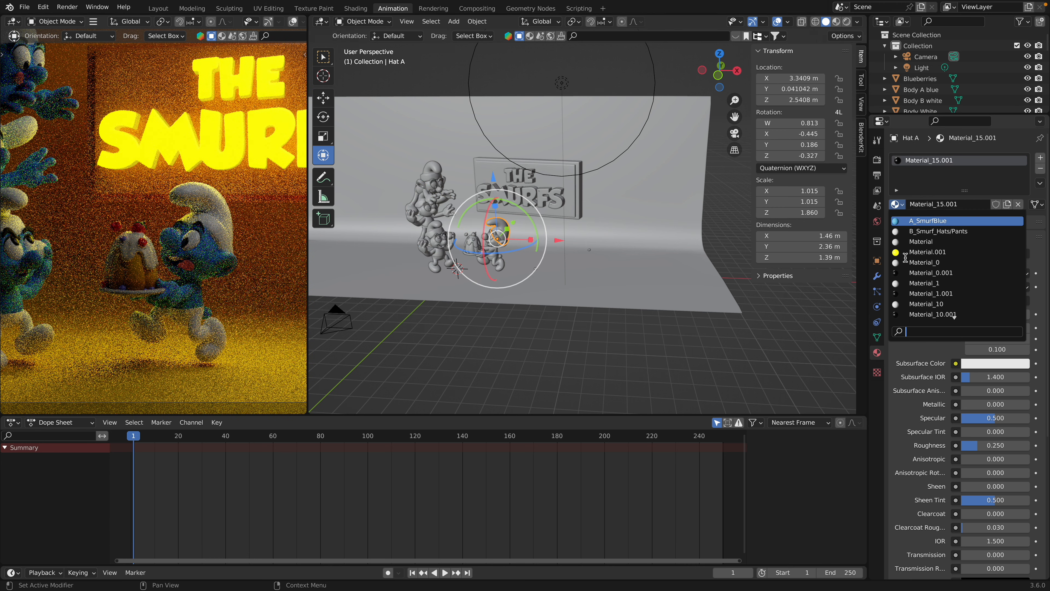
click(919, 230)
Assign the B_Smurf_Hats/Pants material to the cake-carrying Smurf's white pants
click(212, 330)
click(897, 204)
scroll(912, 234, up, 10)
click(914, 233)
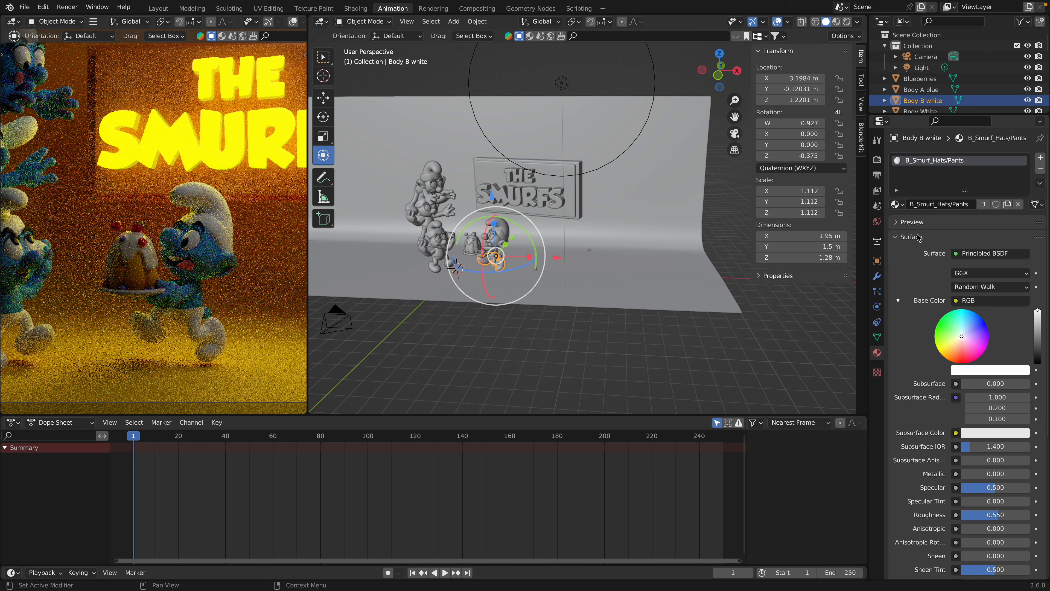
Set the roughness to 0 on the cake-carrying Smurf's eyes and the stacked Smurfs' eye whites
click(197, 245)
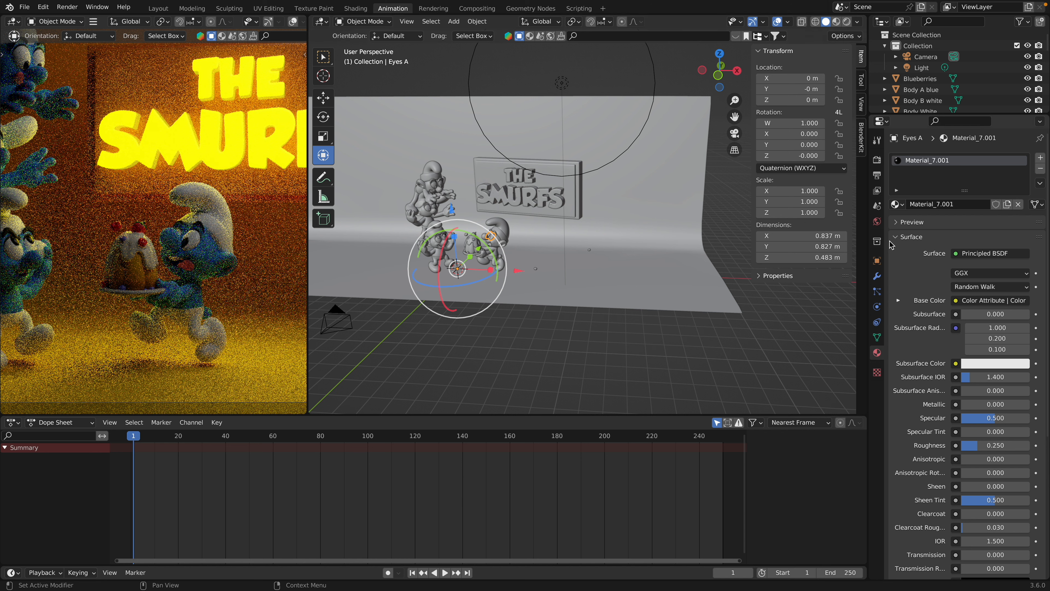
scroll(981, 434, down, 2)
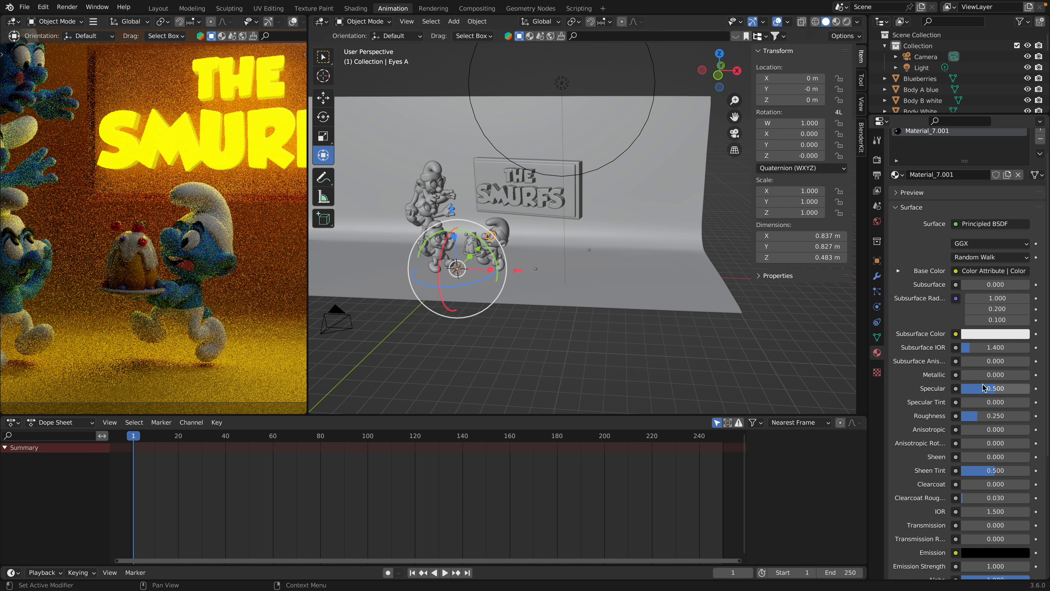
drag(979, 416, 962, 420)
click(439, 238)
click(430, 213)
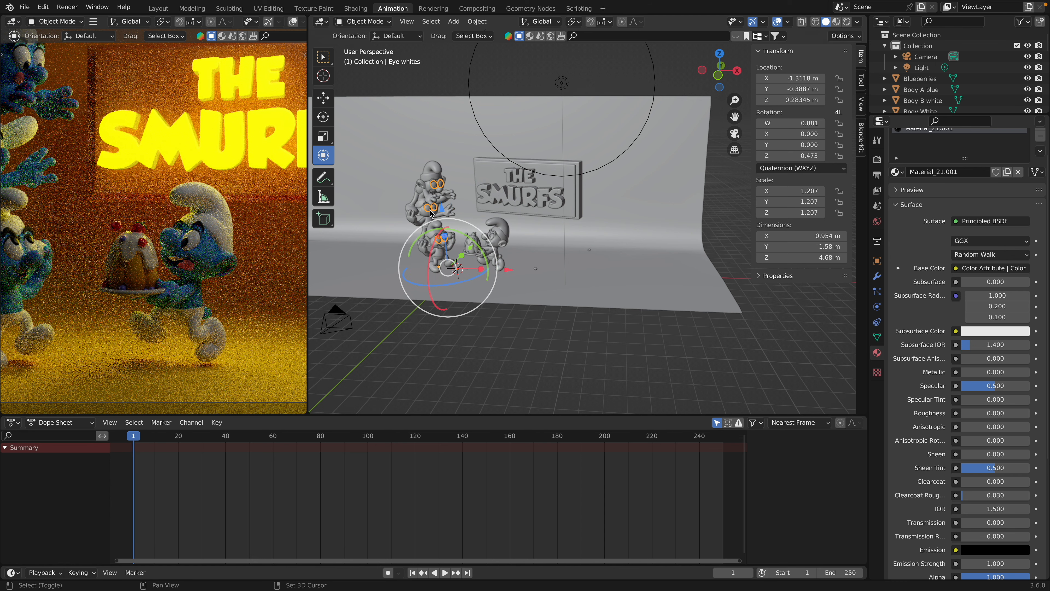
Join the pupils of the three stacked Smurfs into a single object, with the top Smurf's pupils as the active object
scroll(445, 223, up, 4)
shift+scroll(446, 223, left, 5)
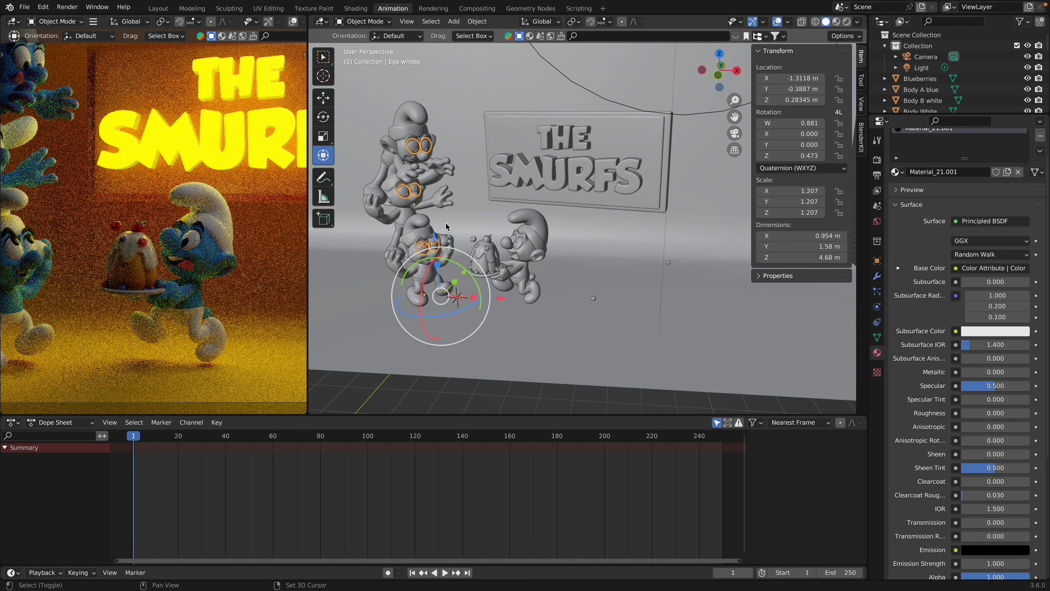
scroll(447, 223, up, 5)
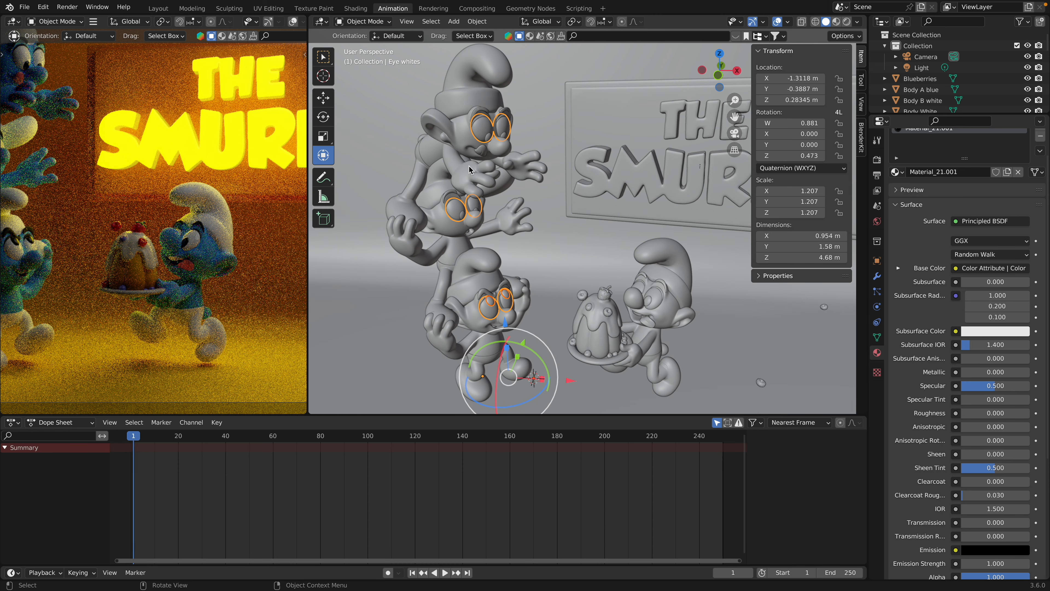
click(461, 213)
click(463, 220)
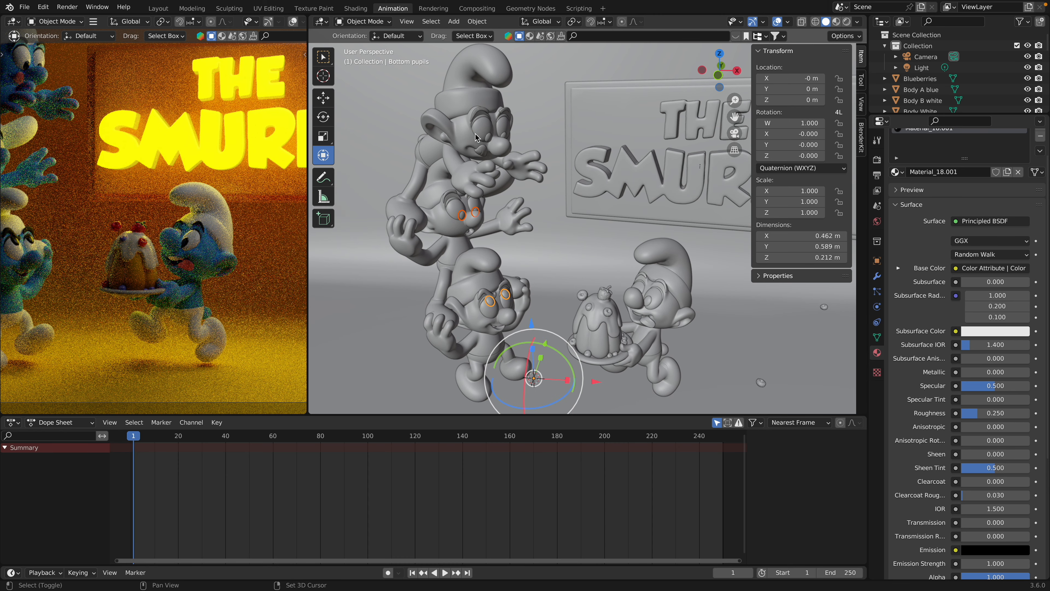
shift+click(489, 140)
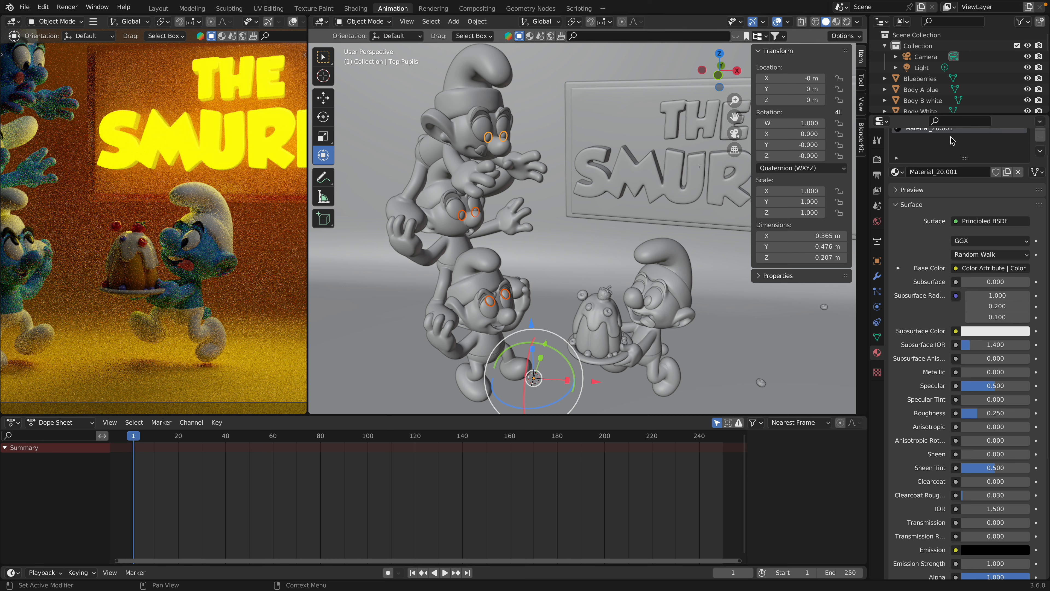
scroll(998, 141, up, 2)
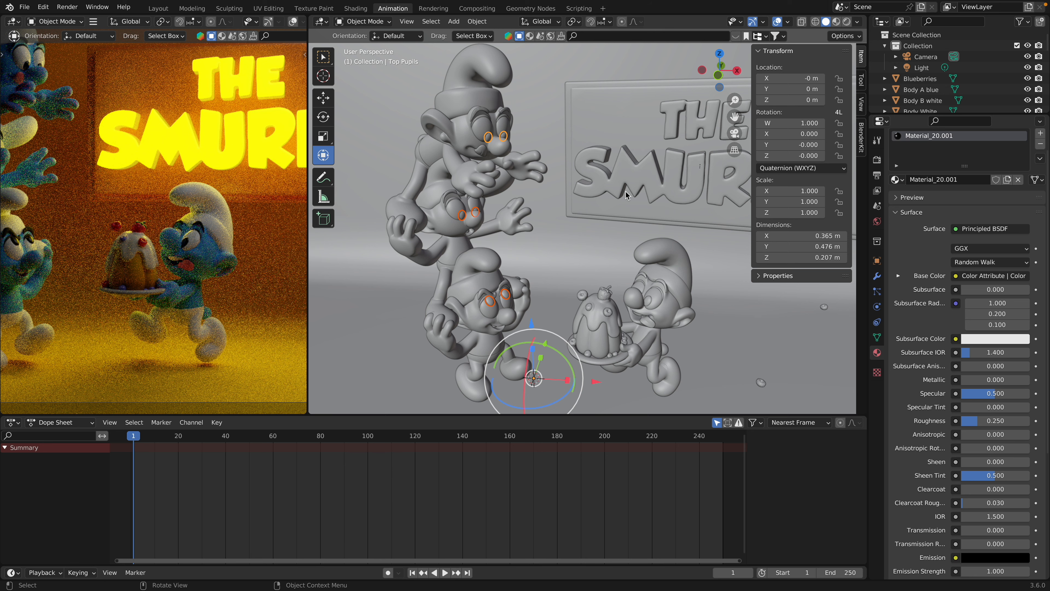
key(ctrl+j)
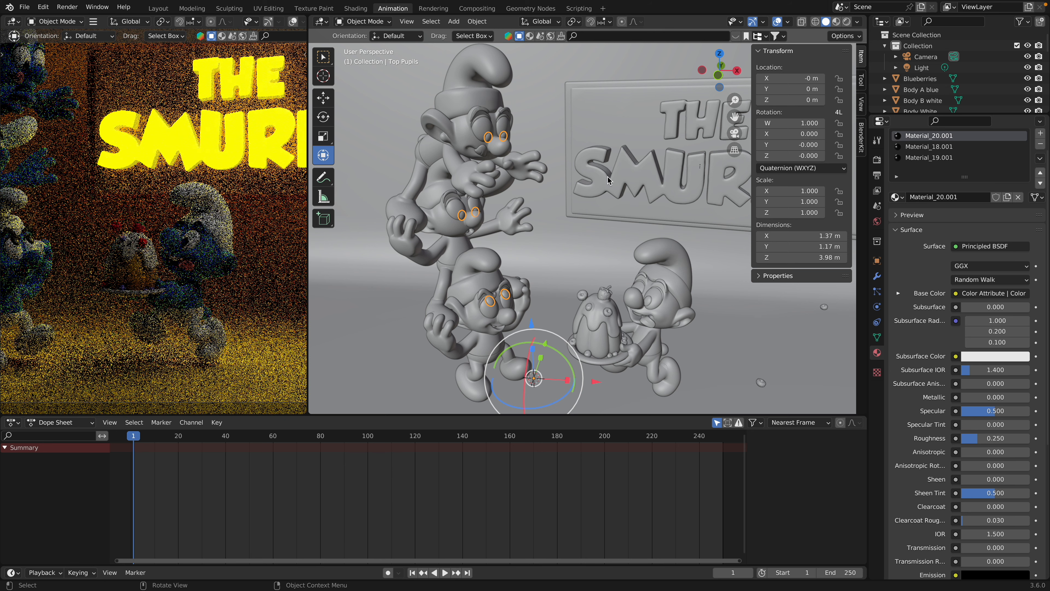
Remove all the material slots from the joined pupils
click(1041, 146)
click(1041, 145)
click(1041, 146)
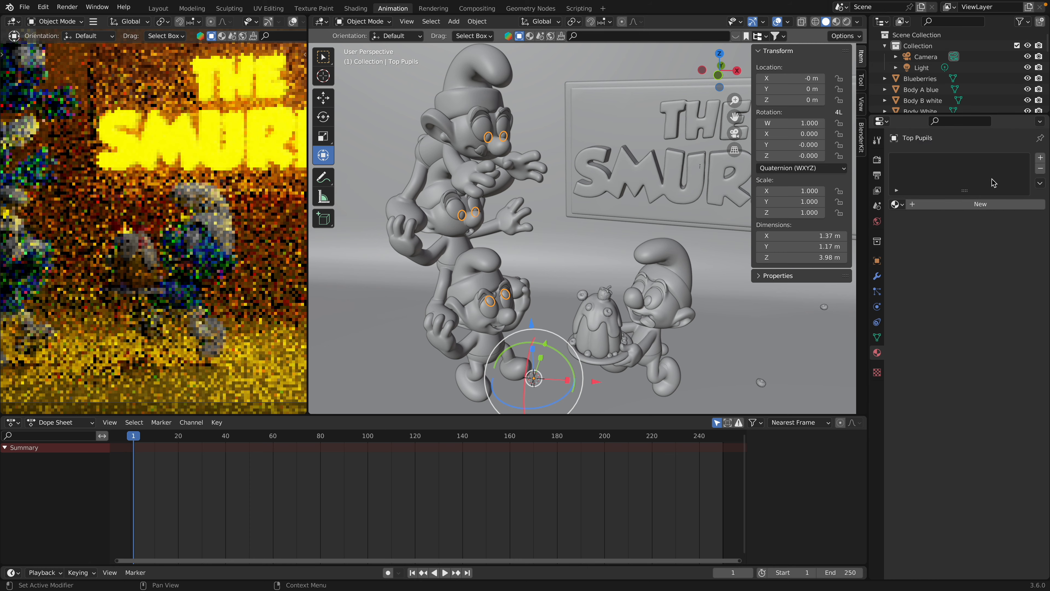
Give the joined pupils a new material with a black base color and a roughness of 0
click(980, 204)
click(988, 288)
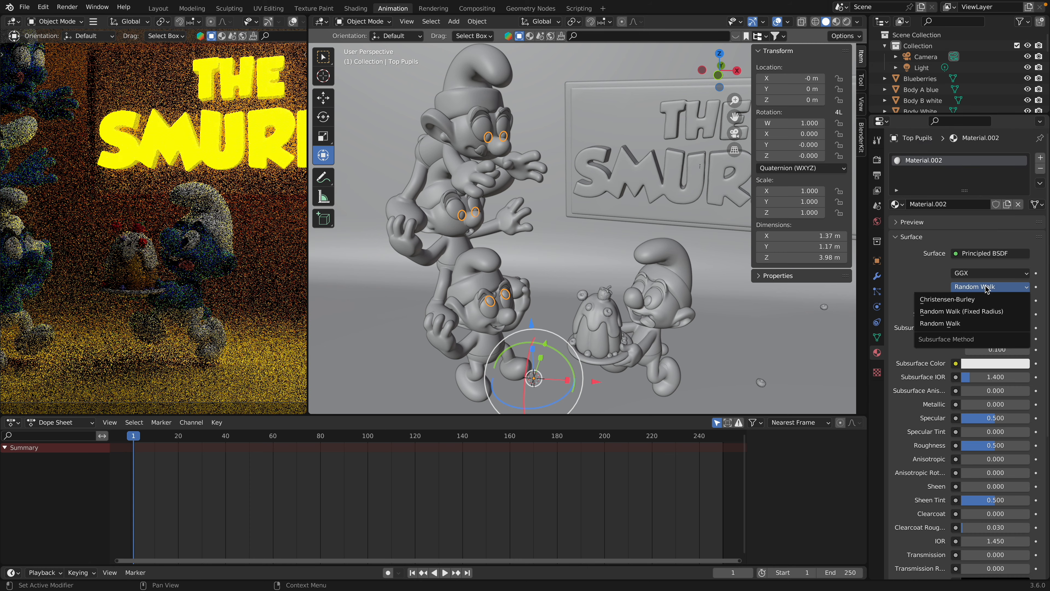
click(987, 273)
click(995, 300)
drag(1037, 166, 1038, 229)
drag(997, 446, 962, 446)
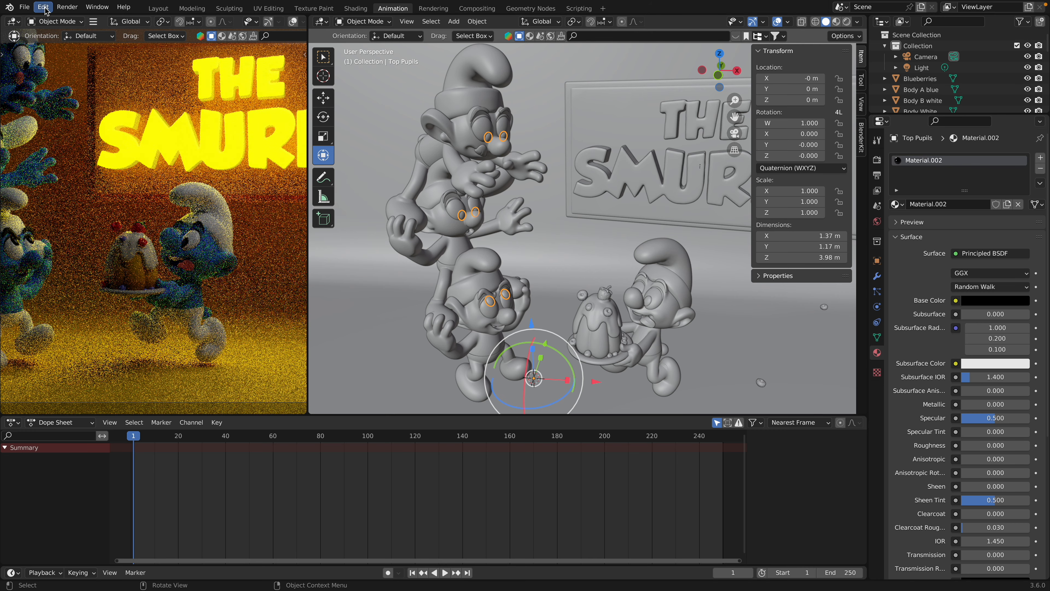
click(24, 7)
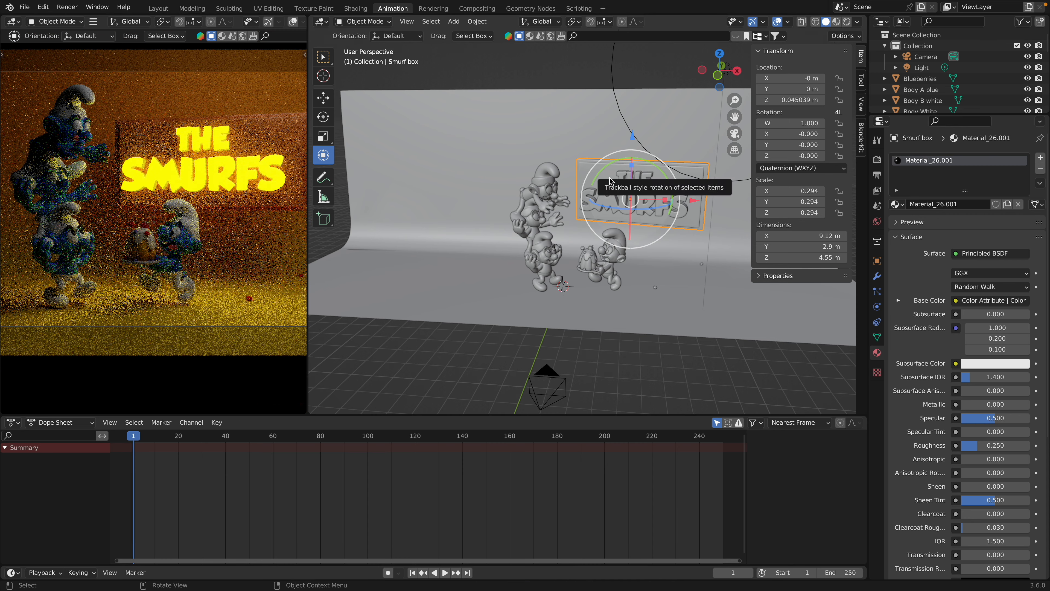
Set the Smurfs sign box material to roughness 0.463 and subsurface 0.095, with a dark orange-red subsurface color of value 0.380
scroll(611, 181, up, 4)
drag(980, 445, 994, 445)
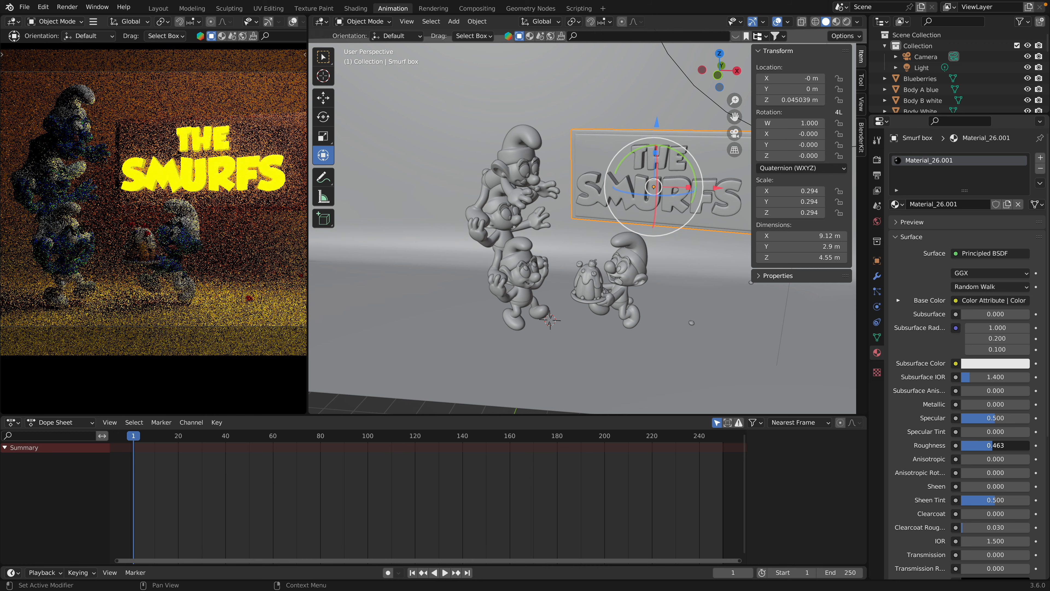
click(984, 363)
click(967, 275)
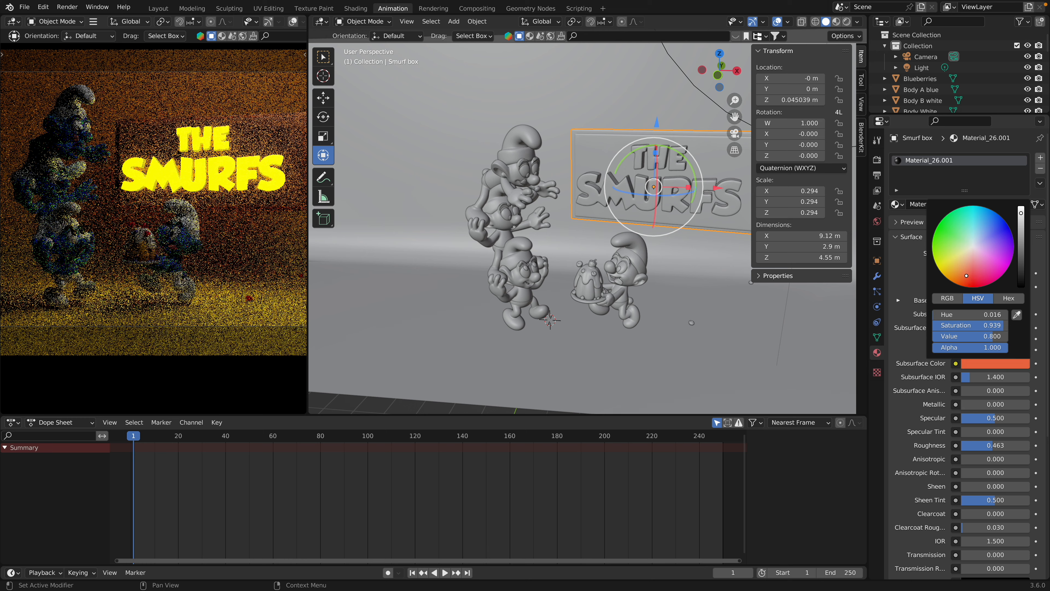
click(1022, 244)
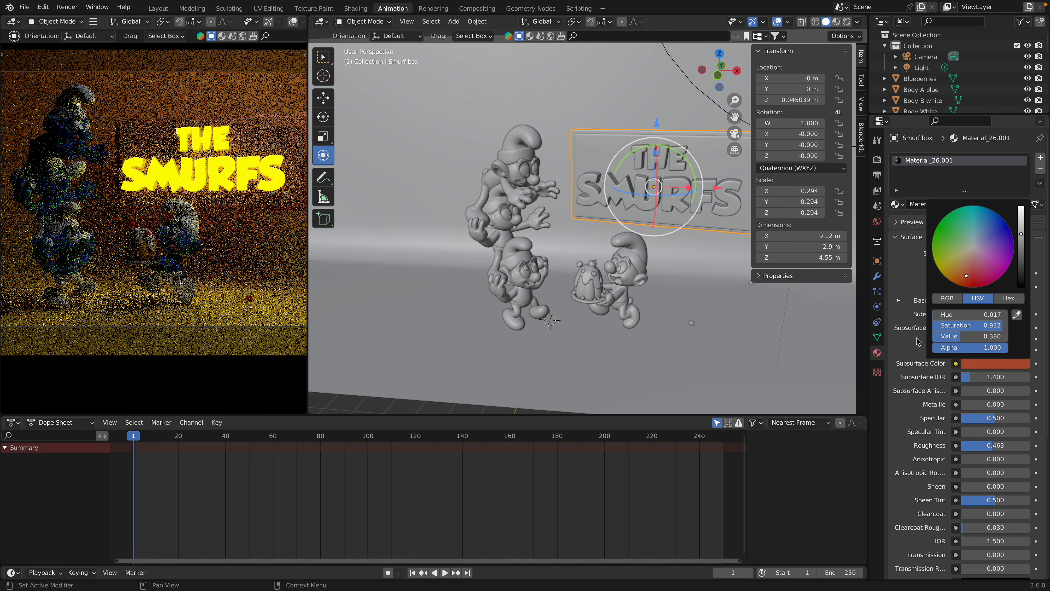
drag(992, 314, 1000, 314)
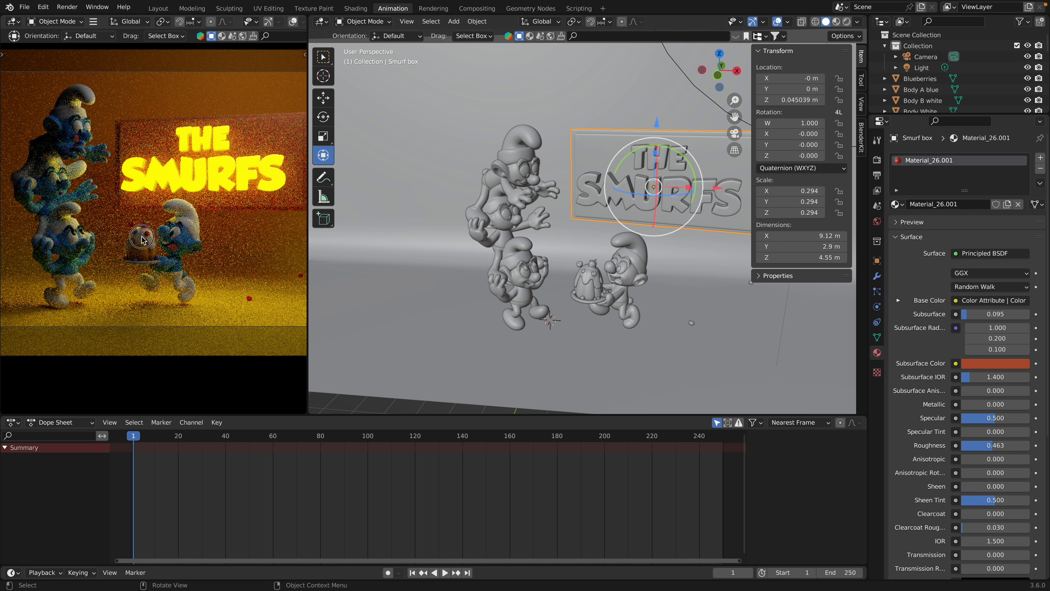
Select the icing on the cake
click(587, 276)
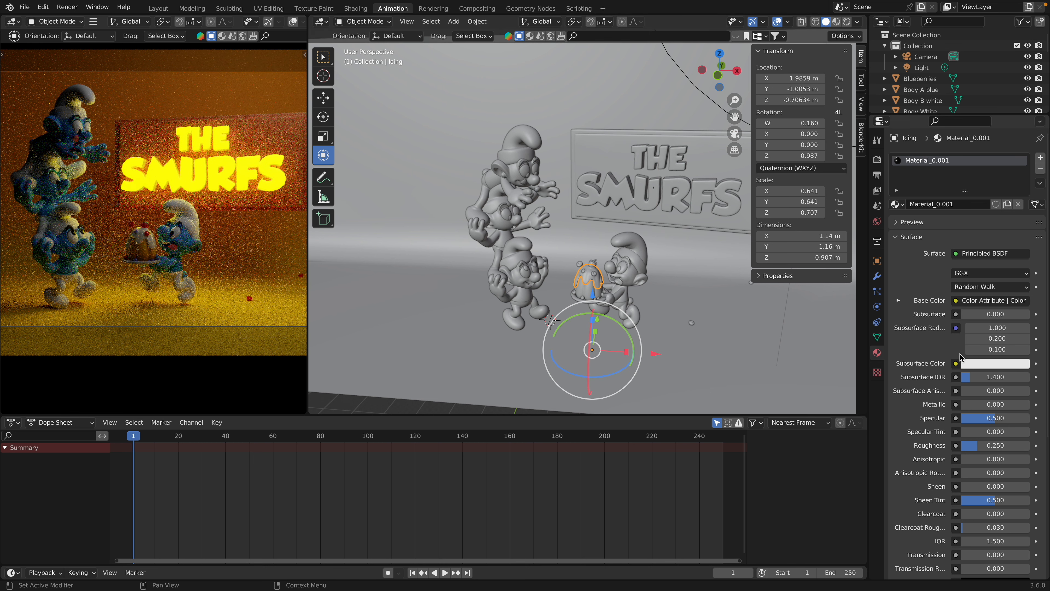
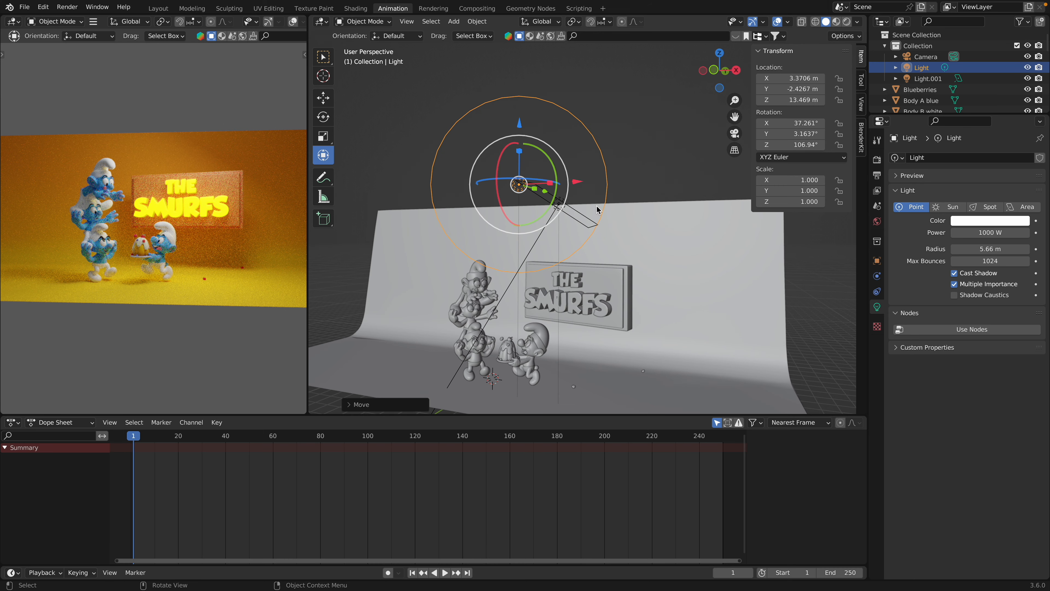
Set the roughness of the cake's material to 0.535
click(508, 352)
click(877, 353)
scroll(139, 280, up, 6)
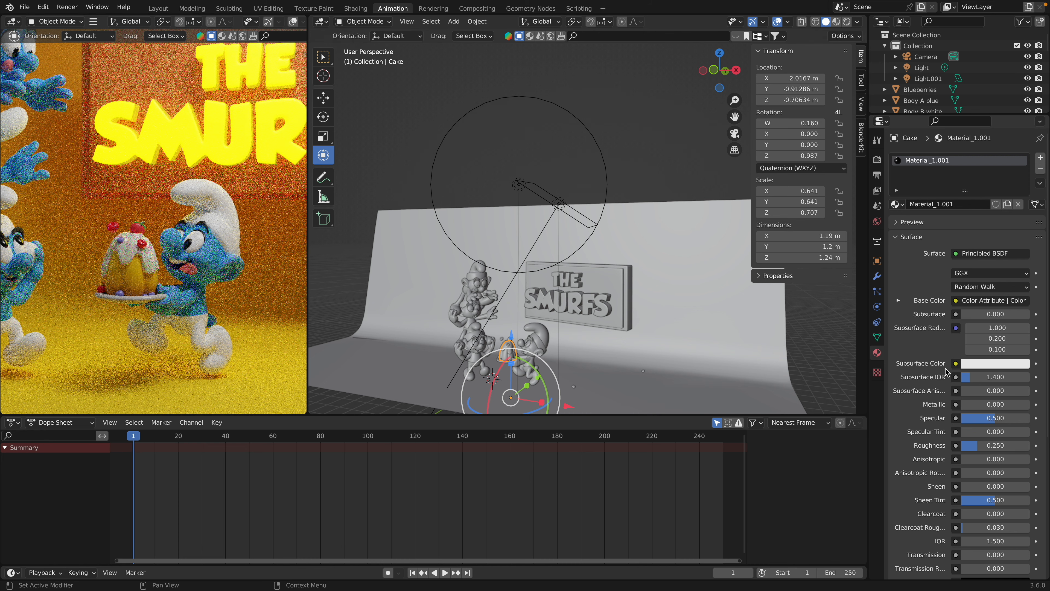
scroll(951, 373, down, 4)
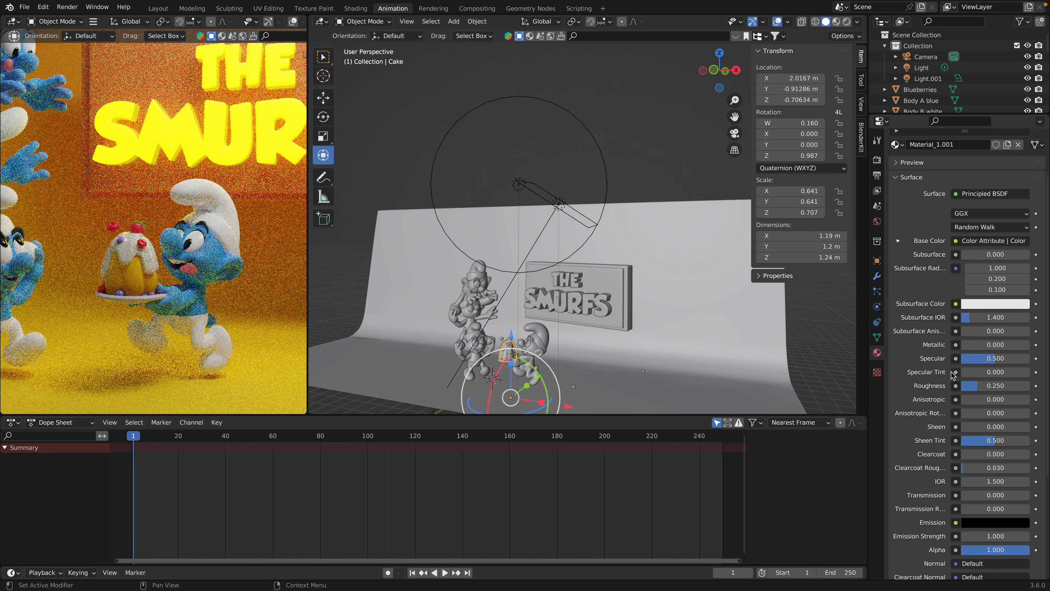
scroll(953, 374, down, 2)
scroll(953, 375, down, 2)
drag(992, 326, 1014, 327)
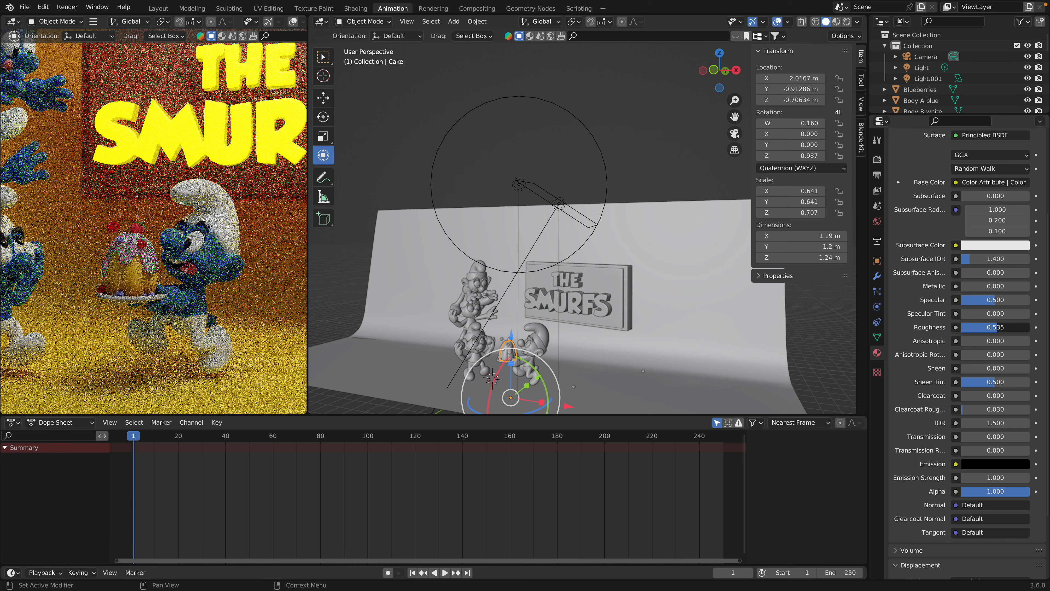
Give the cake's material an orange subsurface color, with subsurface 0.253 and subsurface IOR 1.731
scroll(966, 278, up, 4)
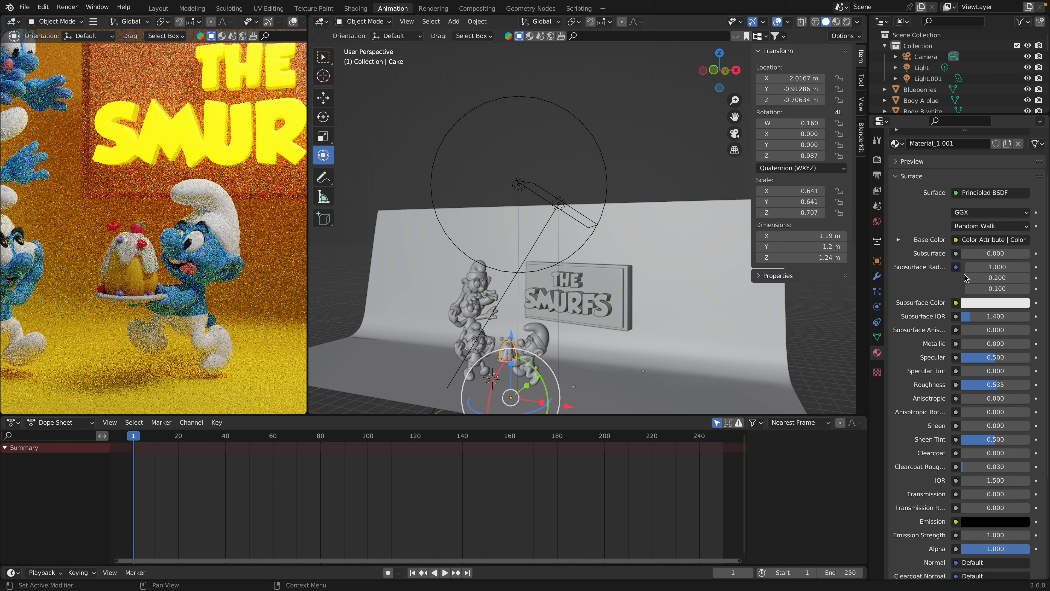
click(978, 299)
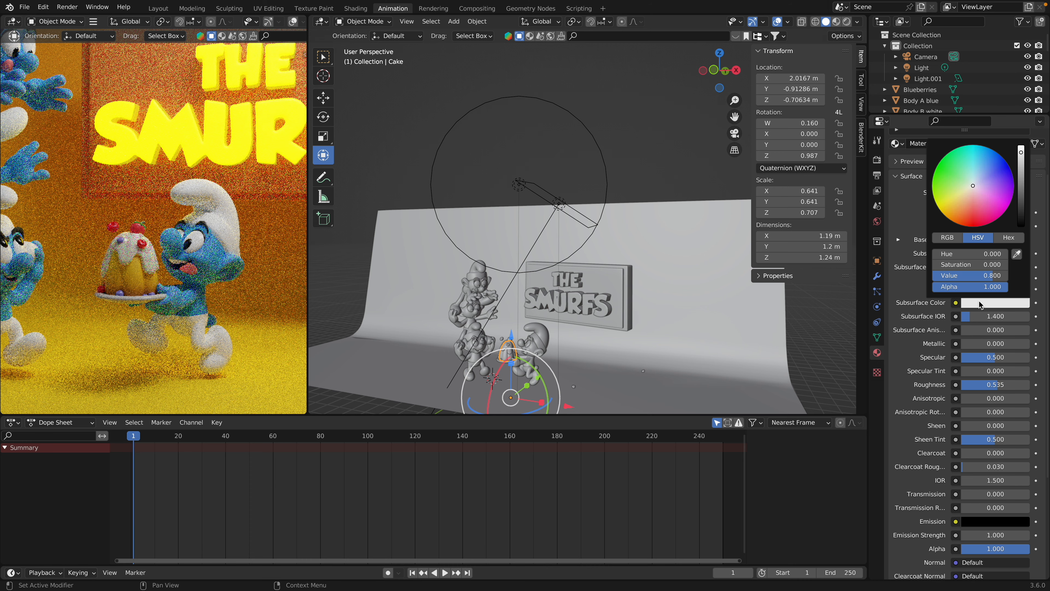
click(961, 204)
drag(963, 253, 982, 253)
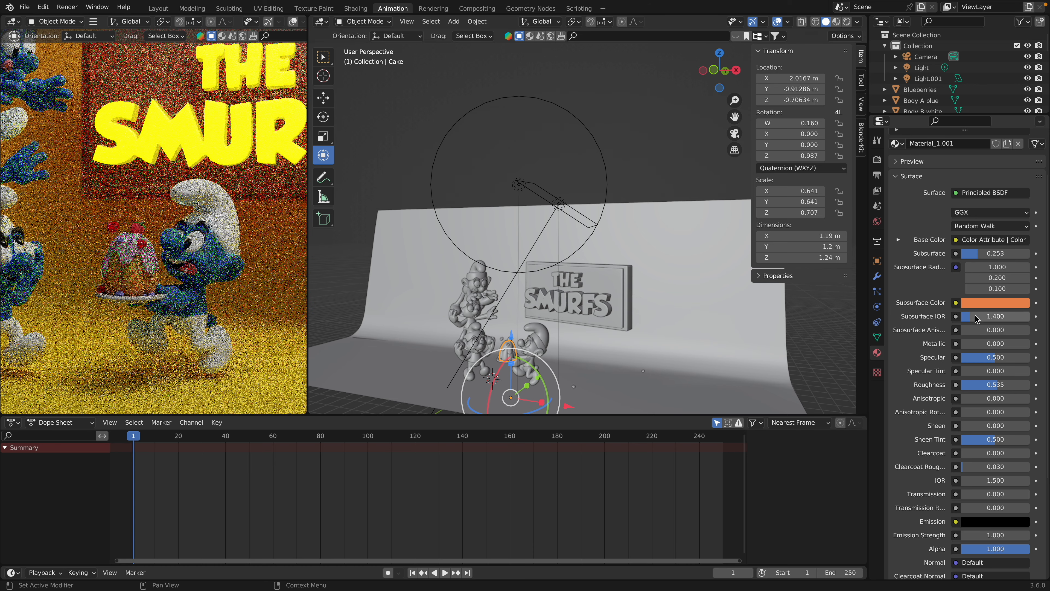
drag(977, 320, 981, 320)
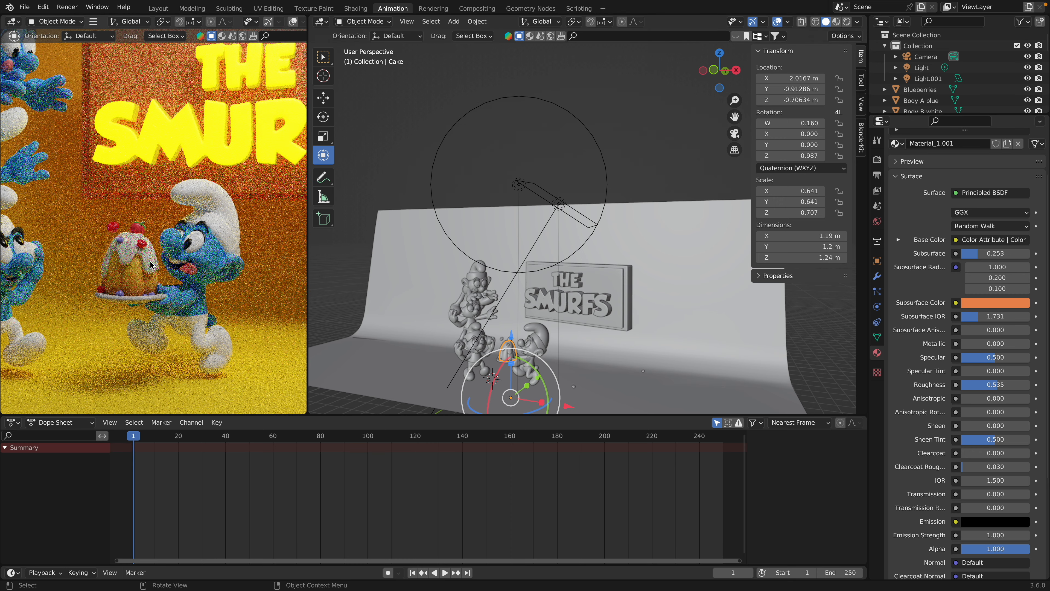
Set the icing material's roughness to 0.195 and its specular to about 0.57
scroll(150, 264, up, 5)
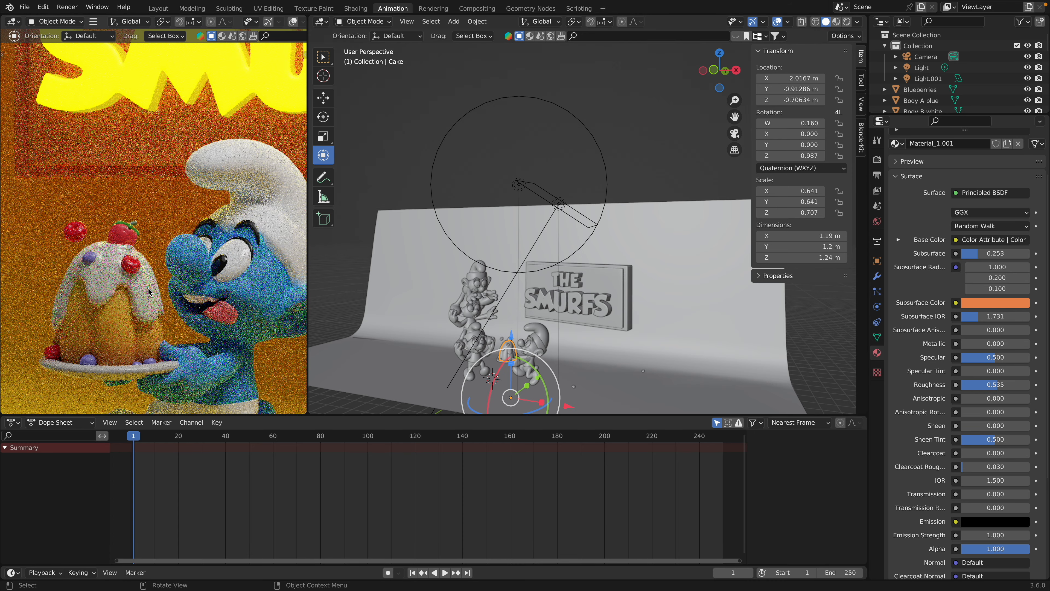
click(148, 288)
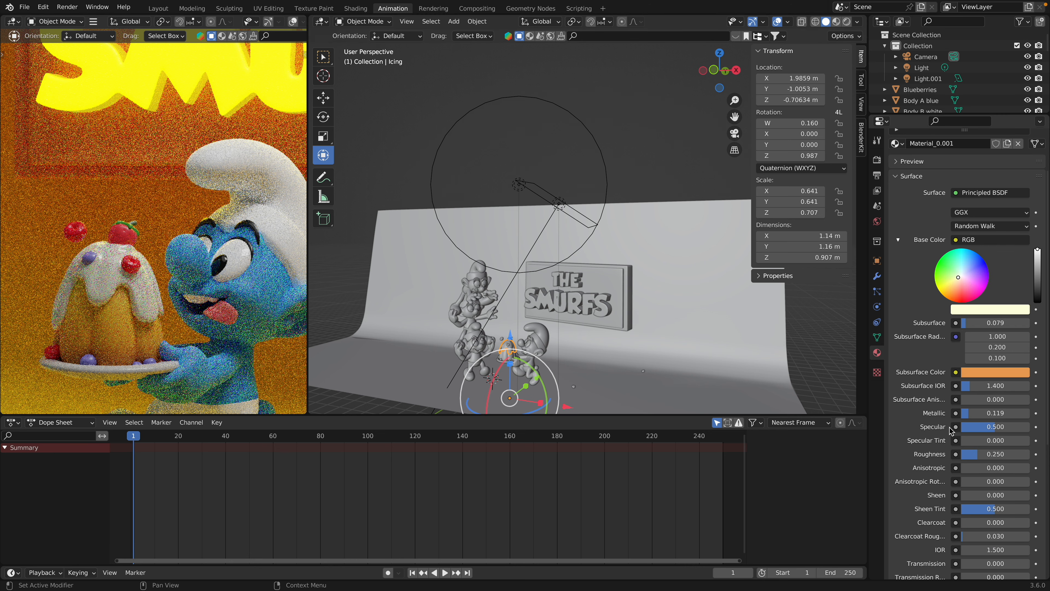
drag(970, 454, 976, 456)
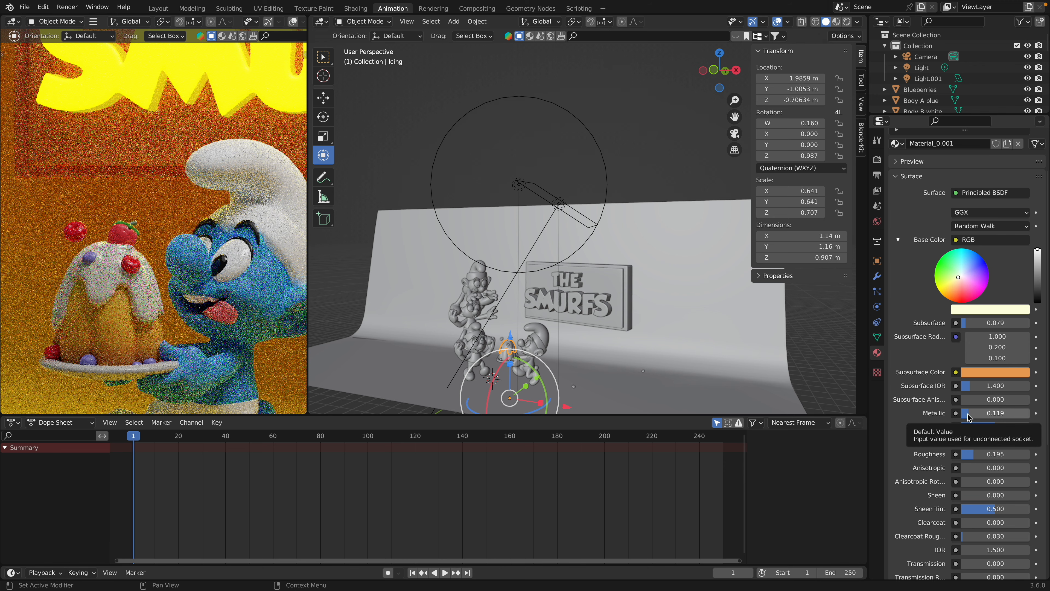
drag(975, 428, 1000, 429)
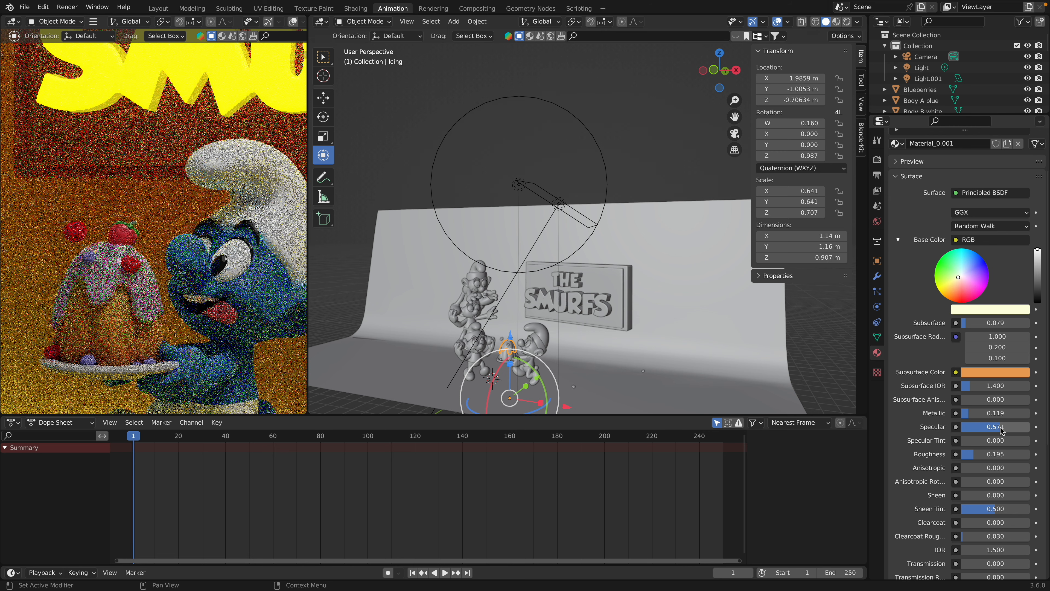
Set the strawberry material to roughness 0.345 and subsurface 0.174, with an orange-red subsurface color
click(126, 247)
drag(976, 385, 988, 388)
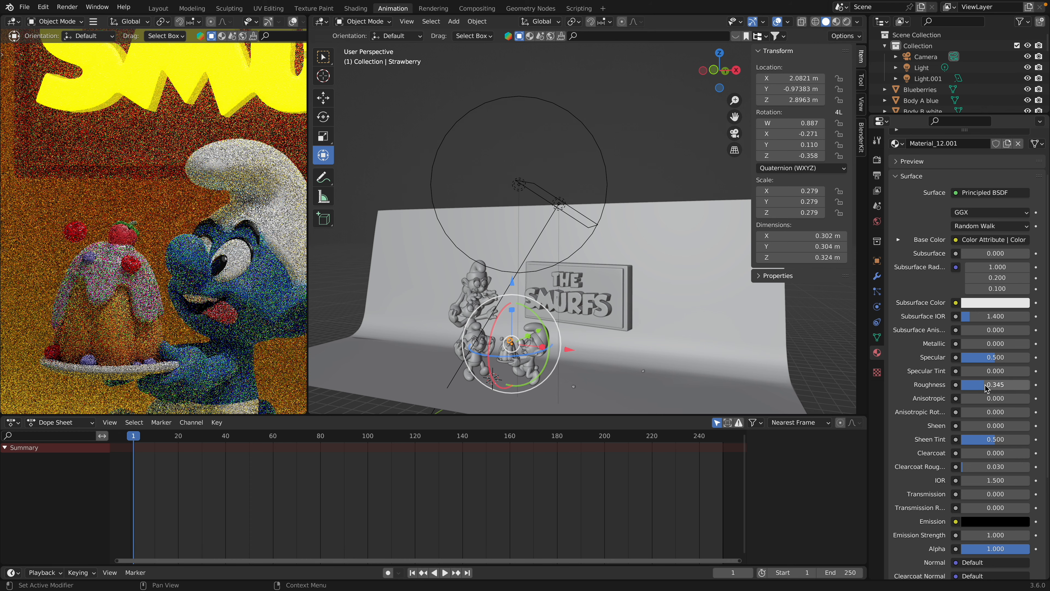
click(977, 303)
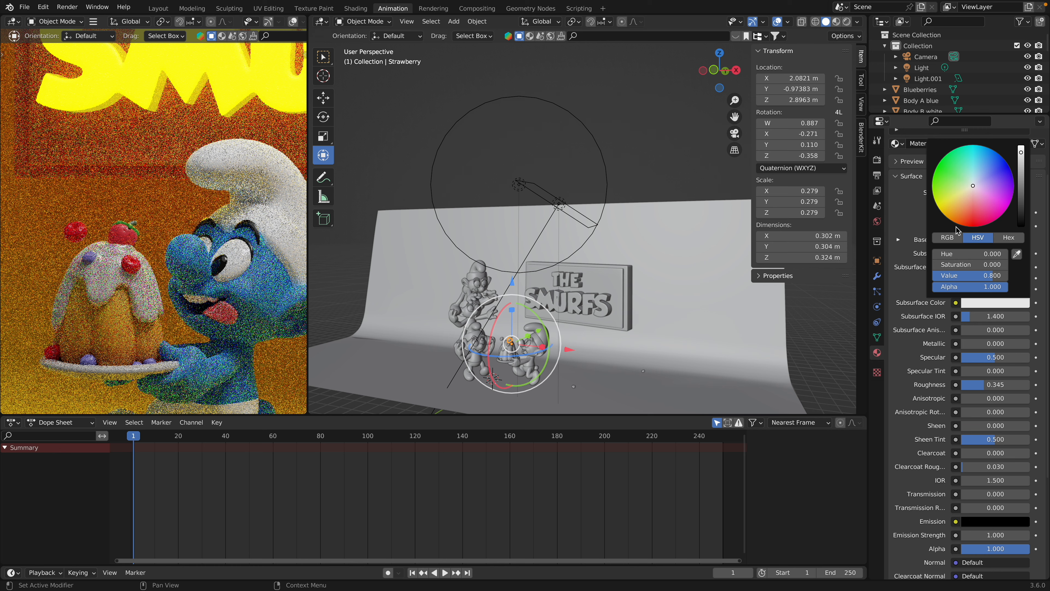
click(966, 216)
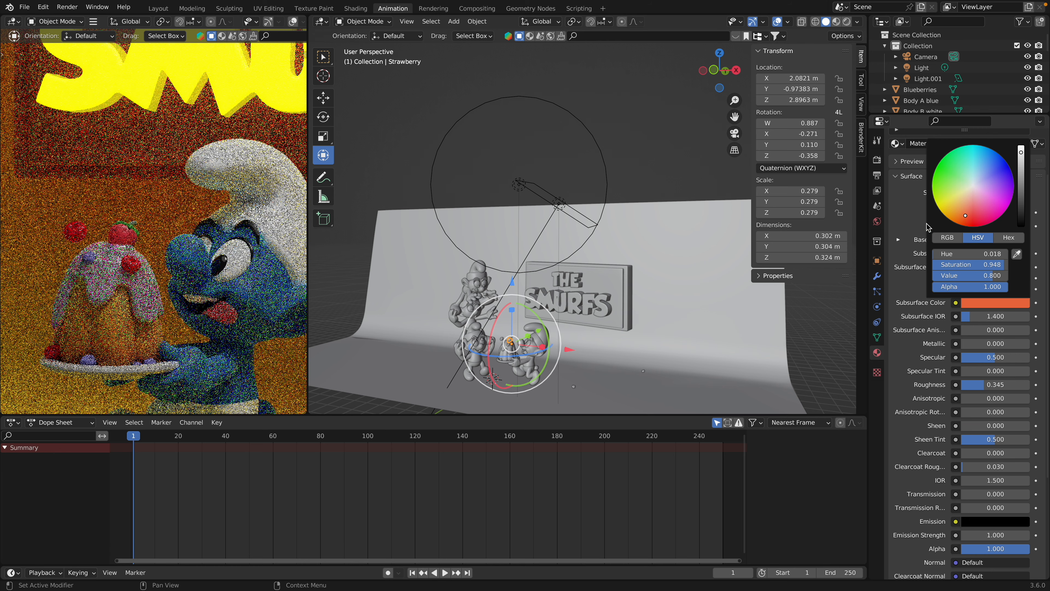
drag(965, 254, 978, 254)
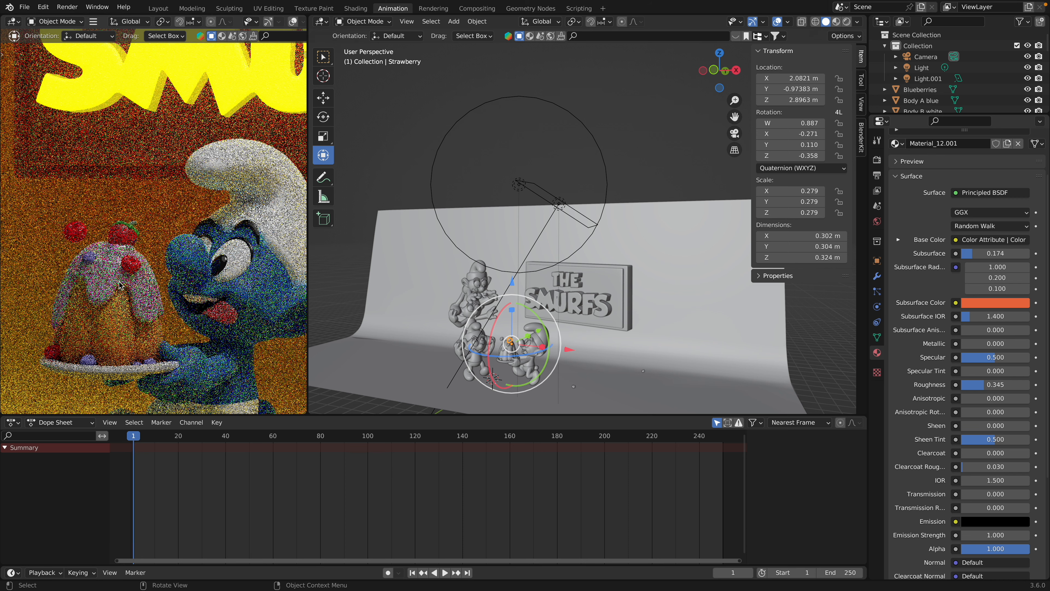
Give the strawberry leaves' material a light green subsurface color, subsurface 0.190 and a higher roughness
click(126, 230)
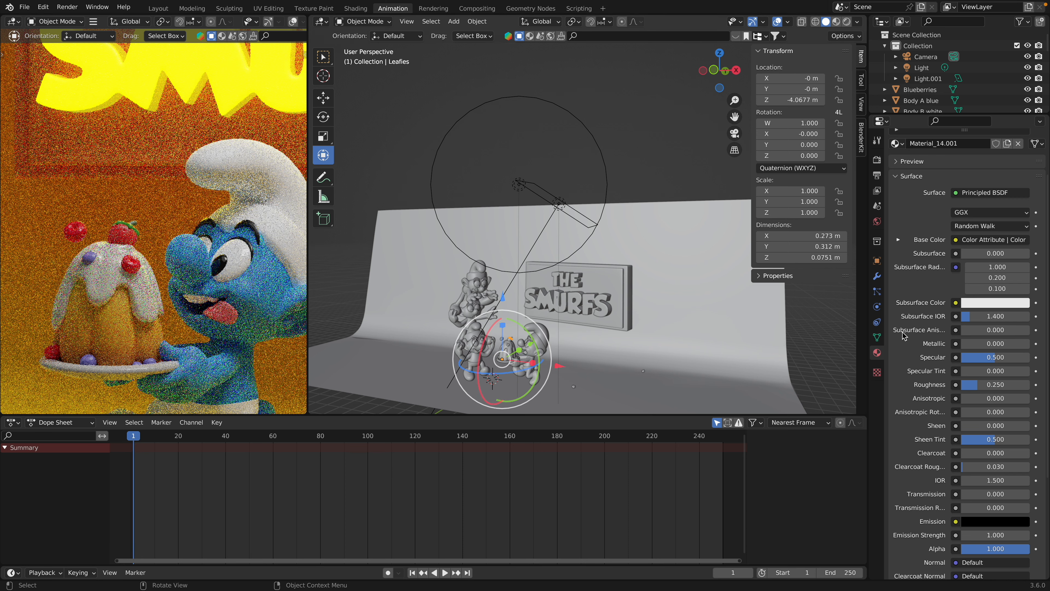
click(996, 301)
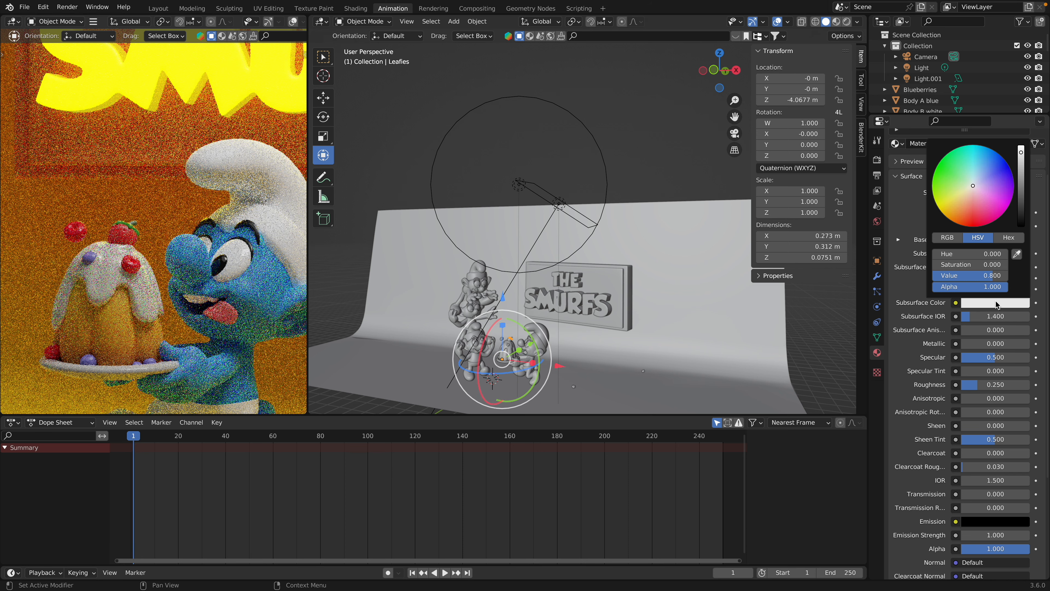
click(950, 182)
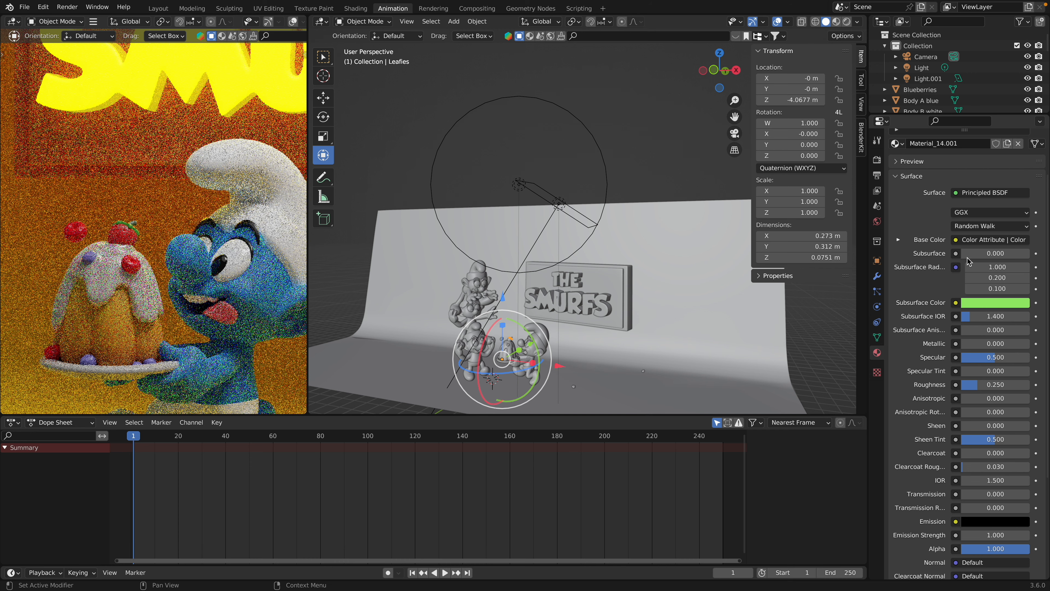
drag(968, 260, 976, 259)
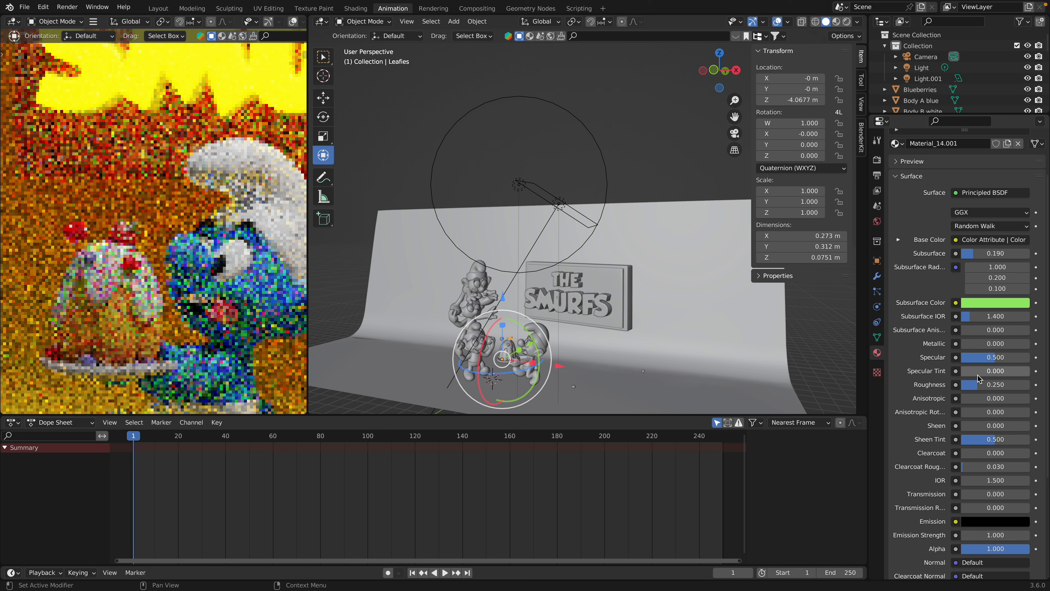
drag(979, 384, 1003, 385)
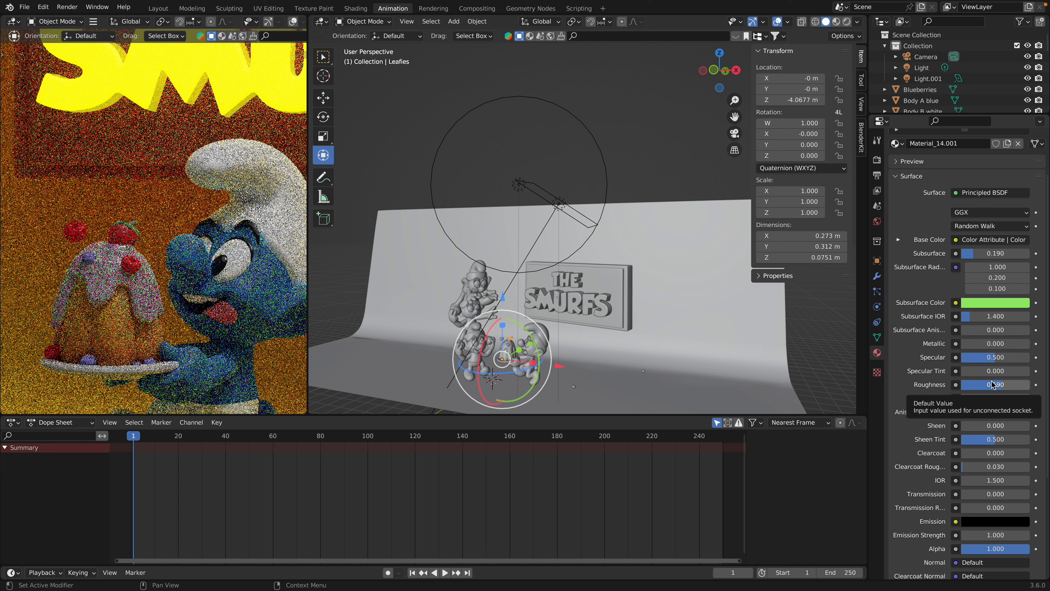
Set the strawberry stem's material to roughness 0.677 and subsurface 0.126 with a dark brown subsurface color, and save the file
click(132, 225)
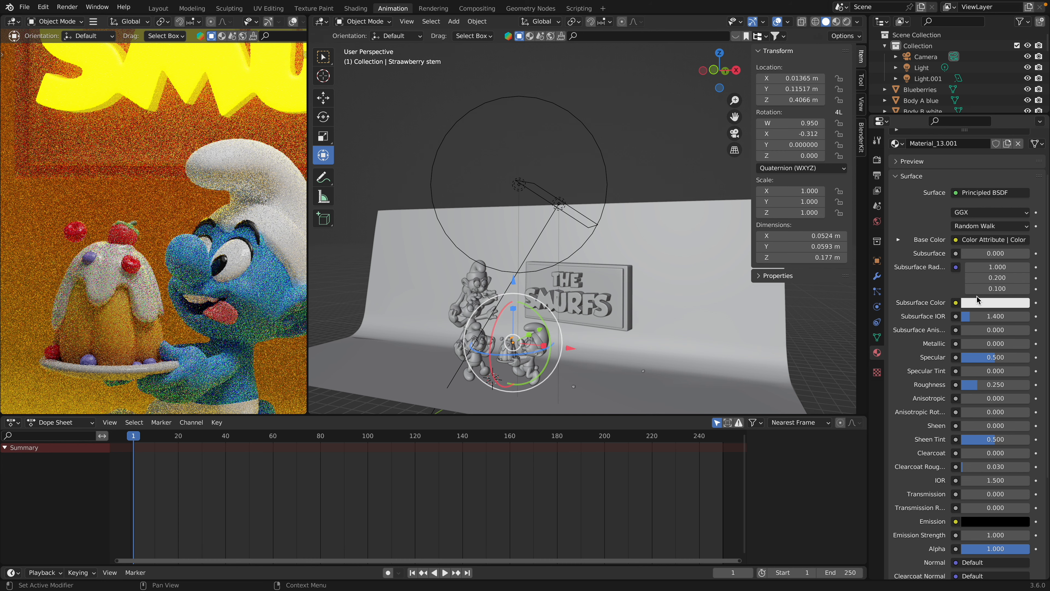
drag(977, 385, 1007, 384)
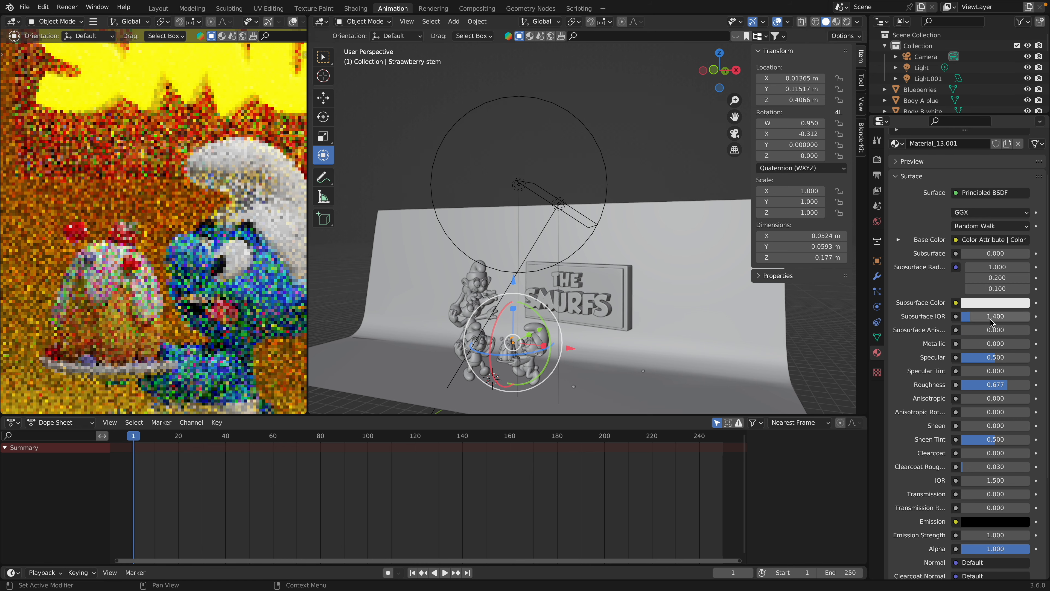
click(991, 304)
click(957, 209)
click(1019, 191)
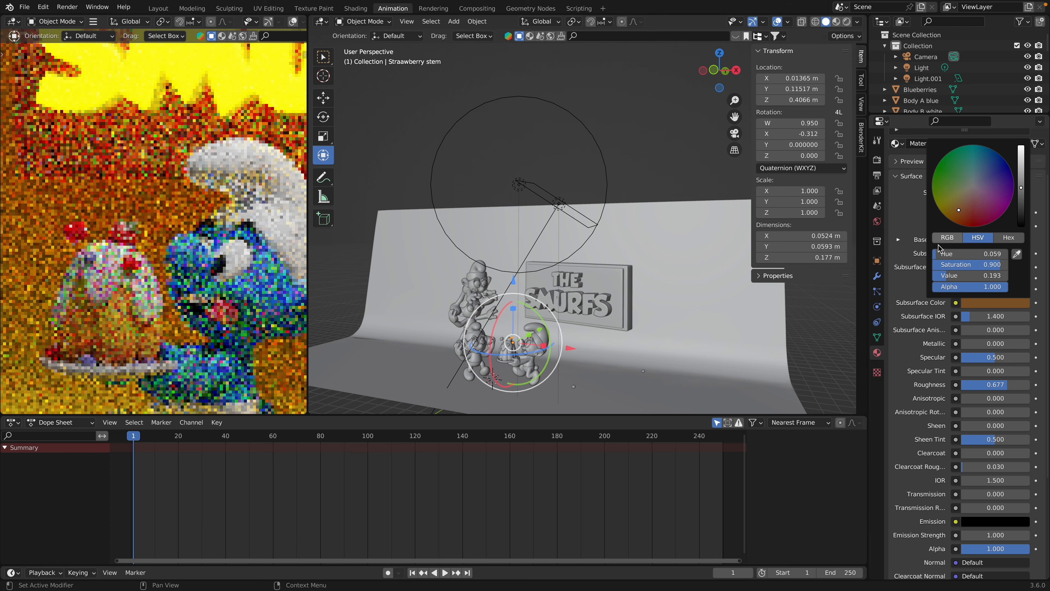
drag(969, 258, 976, 259)
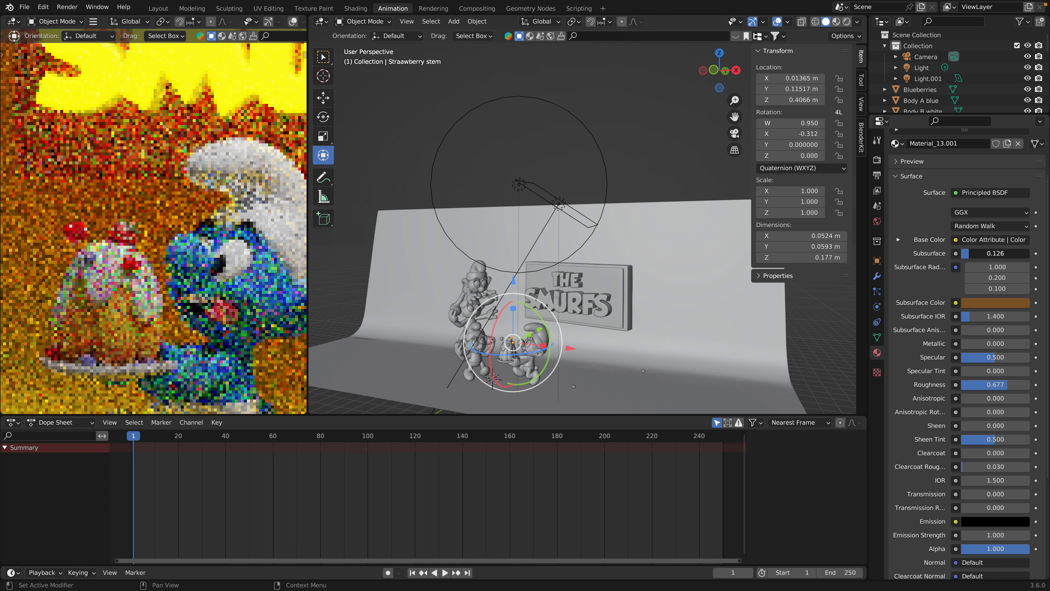
click(25, 7)
click(42, 79)
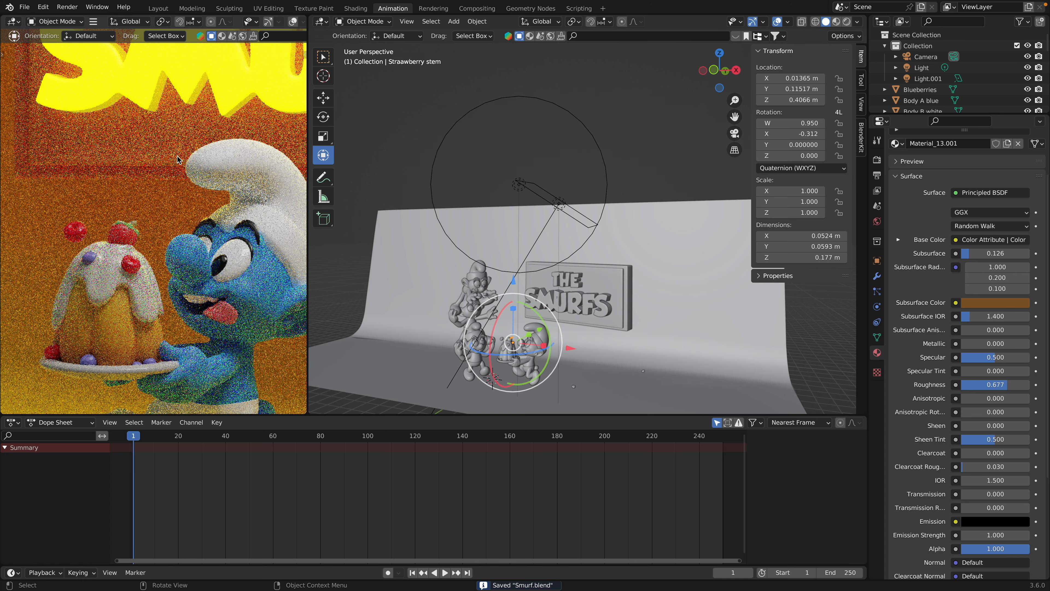
Set the roughness of the blueberries' material to 0.448
click(88, 360)
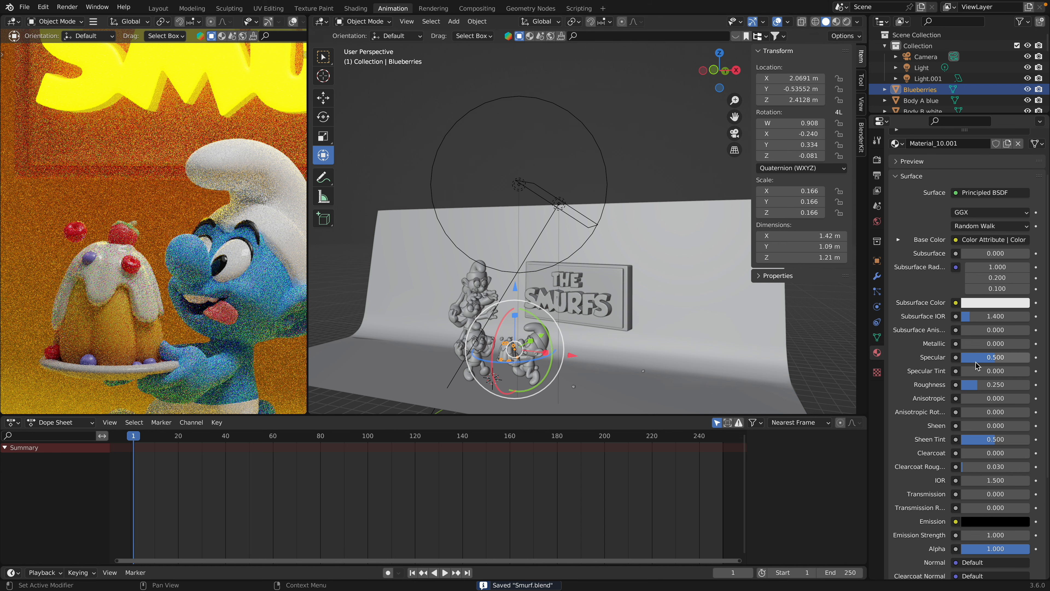
scroll(981, 366, down, 1)
scroll(981, 366, down, 1)
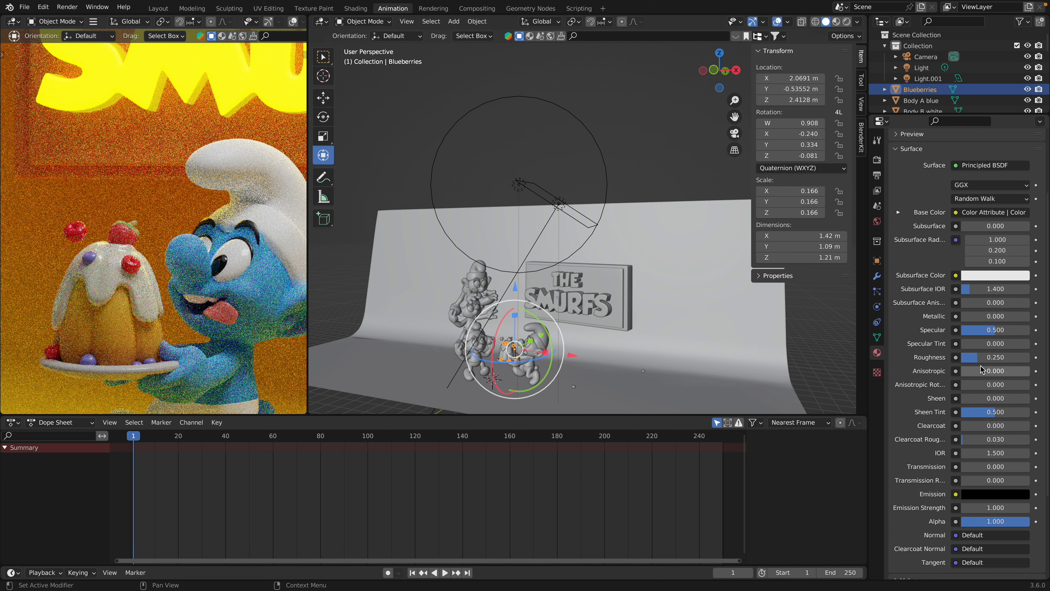
scroll(980, 367, down, 1)
drag(975, 343, 994, 346)
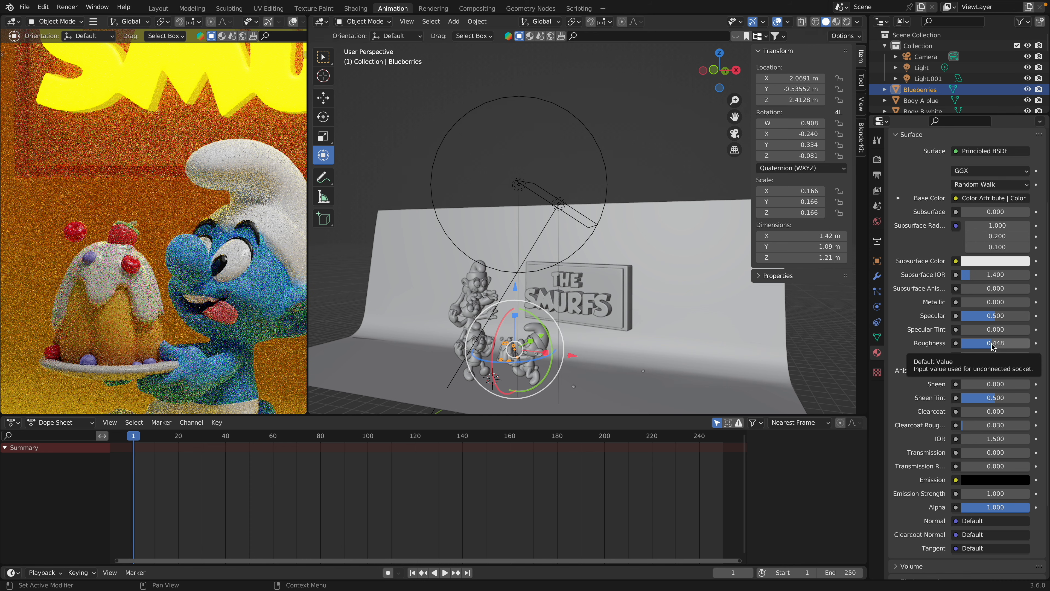
Set the roughness of the raspberries' material on the cake to 0.479
scroll(119, 262, up, 4)
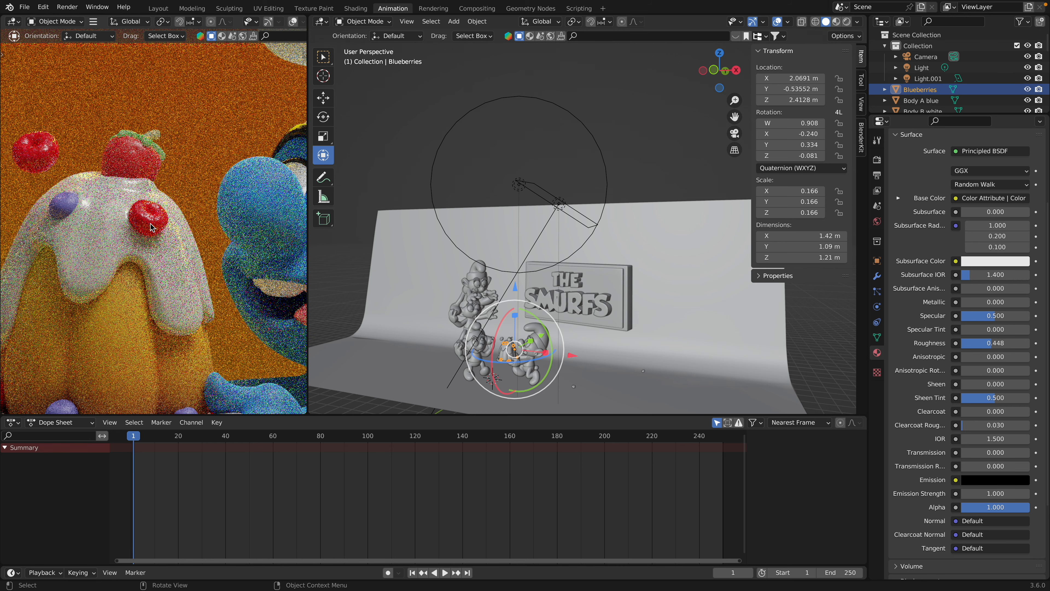
click(150, 224)
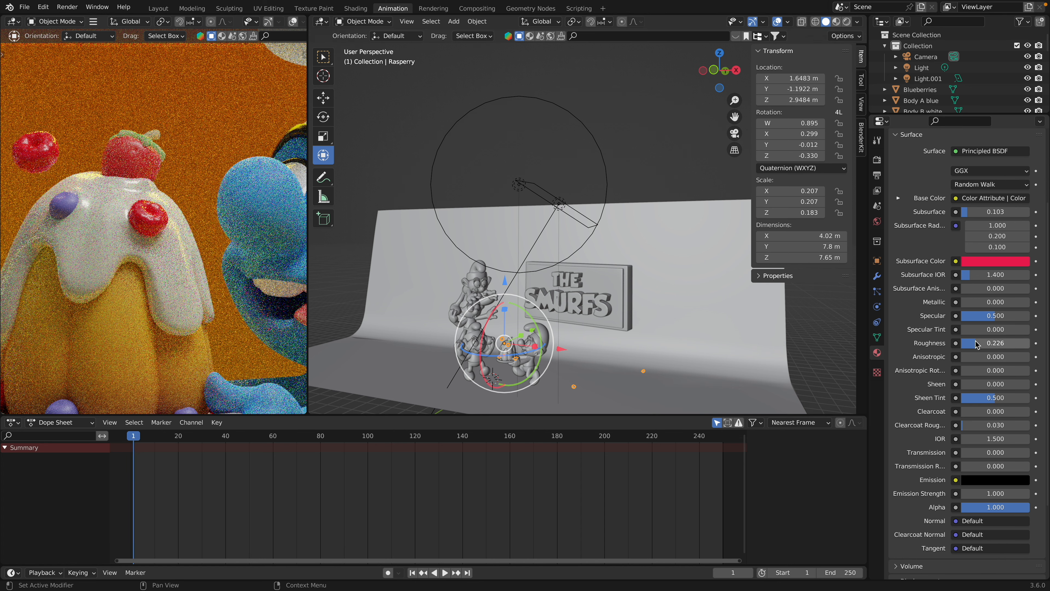
drag(979, 343, 995, 343)
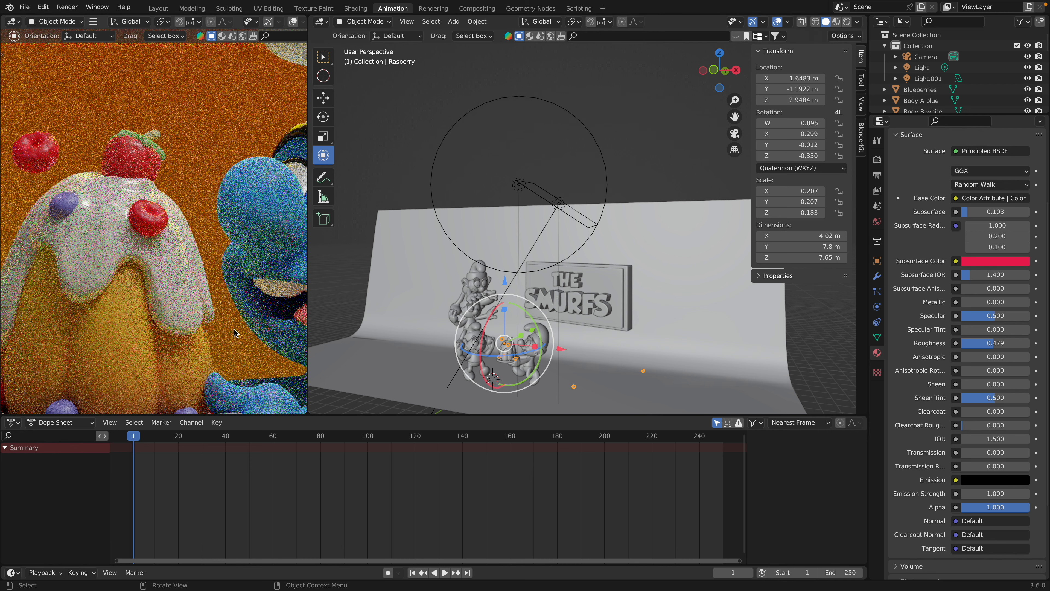
Give the teeth material of the cake-holding Smurf a light orange subsurface color with subsurface 0.087
click(273, 288)
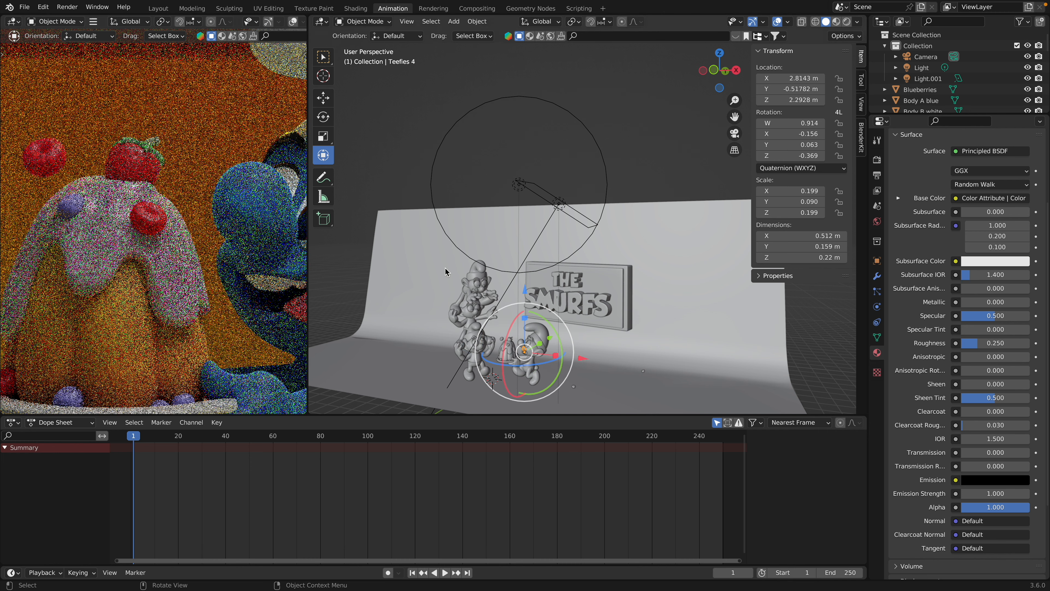
click(974, 260)
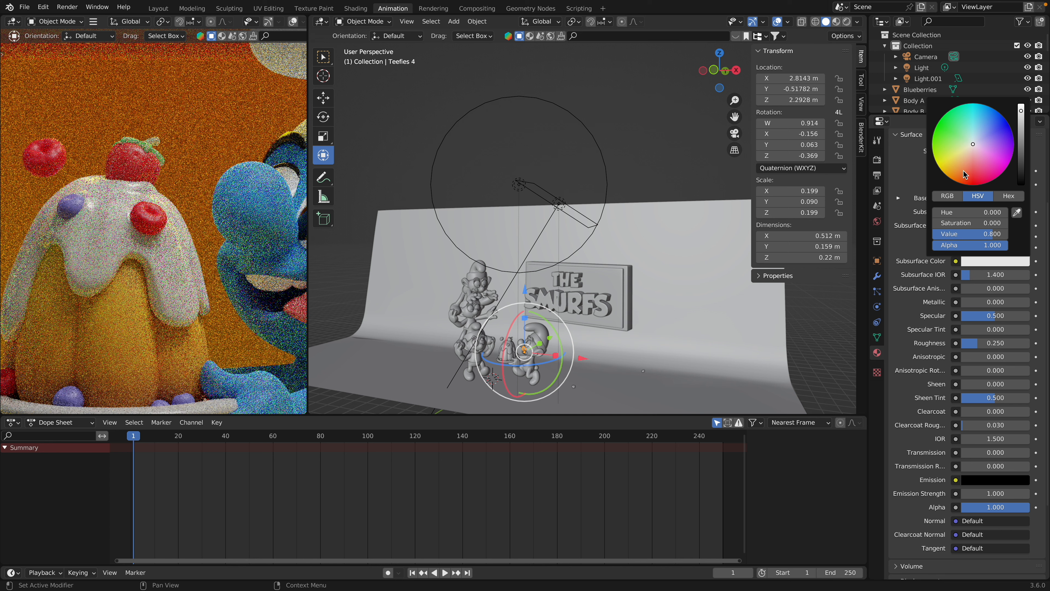
click(961, 161)
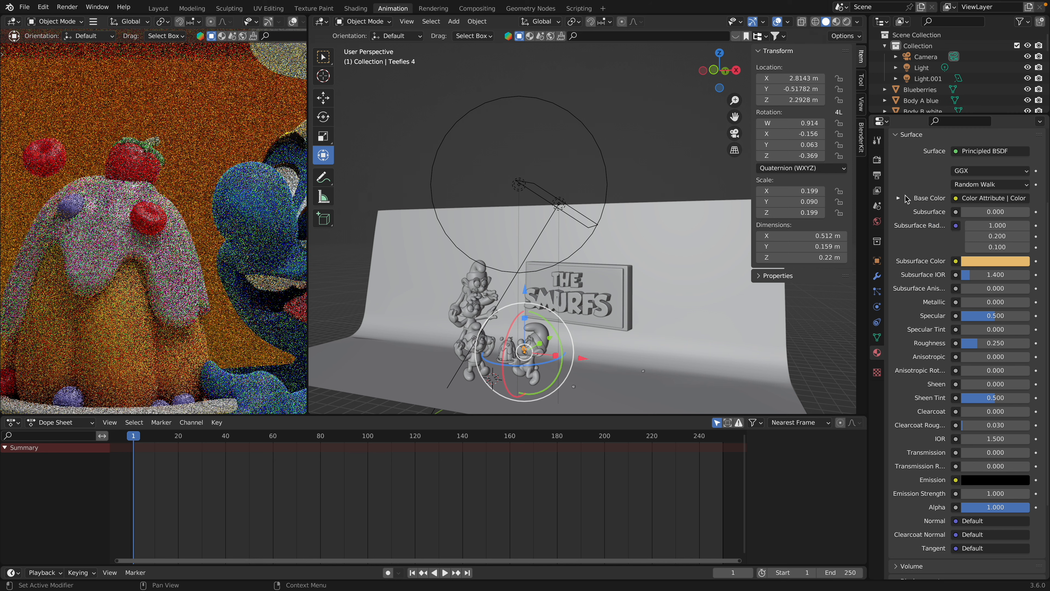
drag(984, 212, 997, 212)
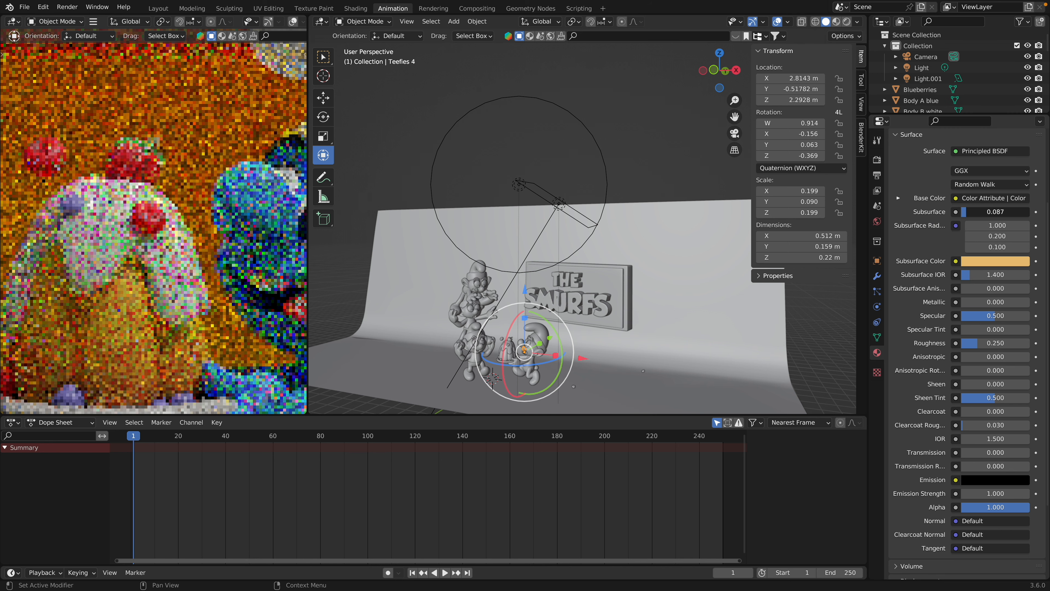
Assign the existing A_Teeth material to the teeth of the lowest Smurf in the stack
scroll(995, 211, up, 5)
ctrl+scroll(119, 243, down, 5)
shift+scroll(118, 242, right, 4)
shift+scroll(118, 243, left, 10)
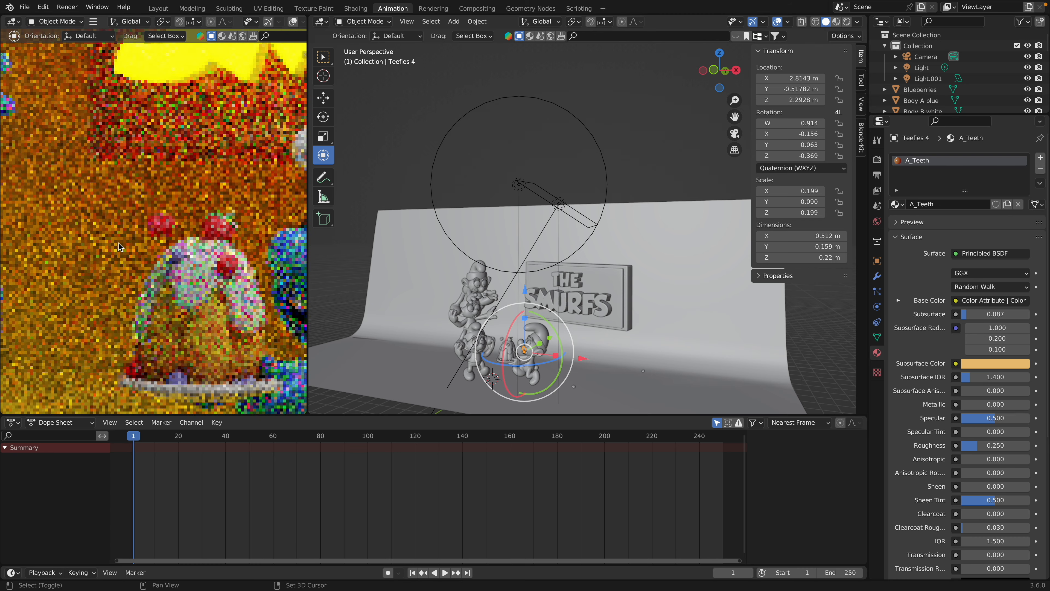
scroll(119, 243, up, 3)
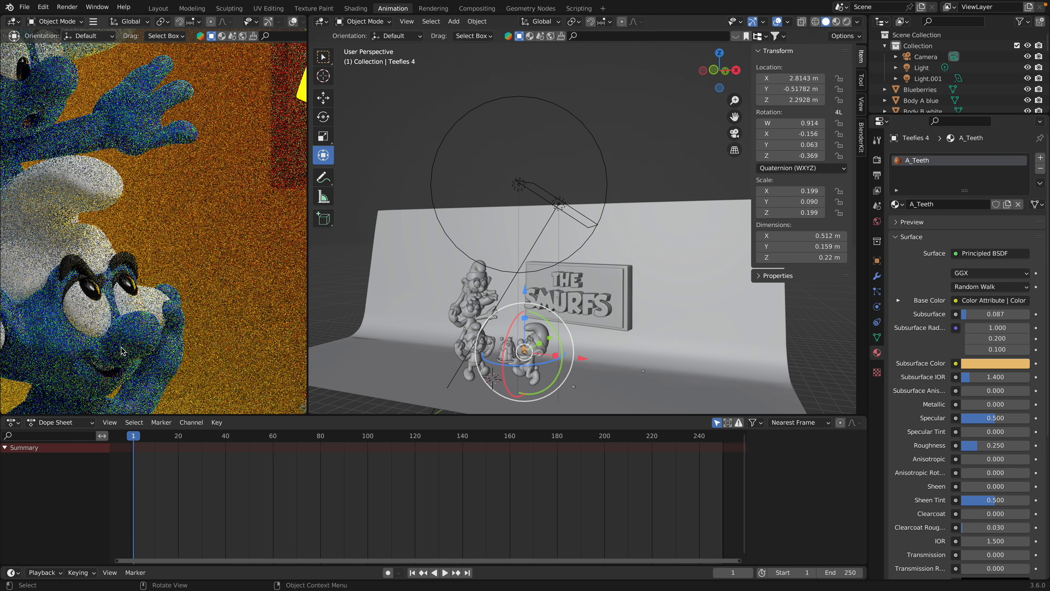
click(110, 370)
click(898, 205)
click(922, 232)
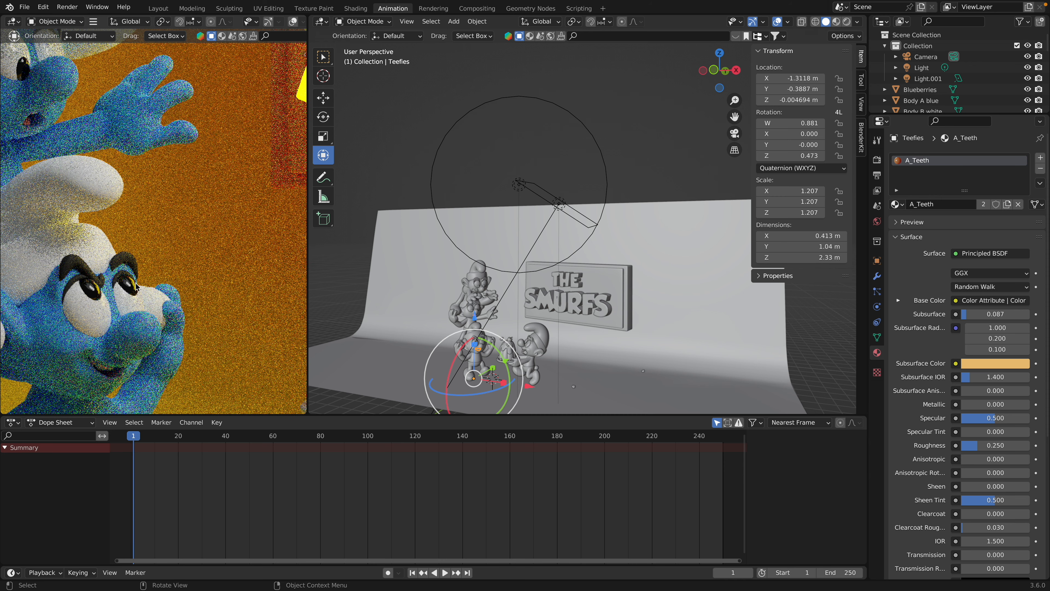
Apply Shade Smooth to the pupils of the stacked Smurfs
click(131, 289)
right_click(130, 288)
click(130, 286)
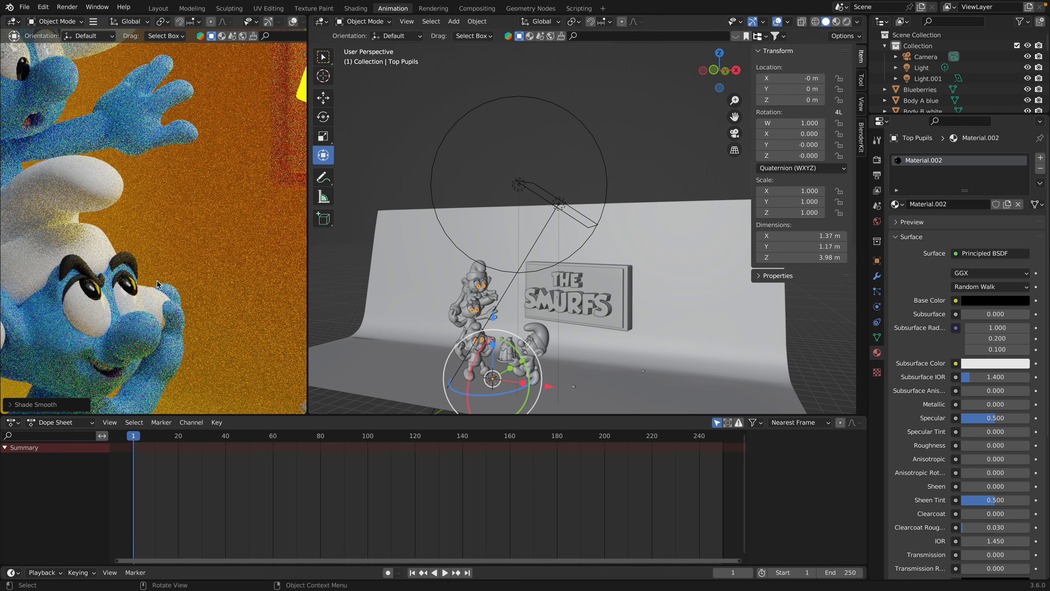
Set the area light's Size Y to 7.64 m and move the light about 3 m along the global Y axis
middle_drag(612, 248, 571, 286)
scroll(570, 286, down, 4)
click(571, 220)
click(877, 307)
drag(981, 272, 1000, 271)
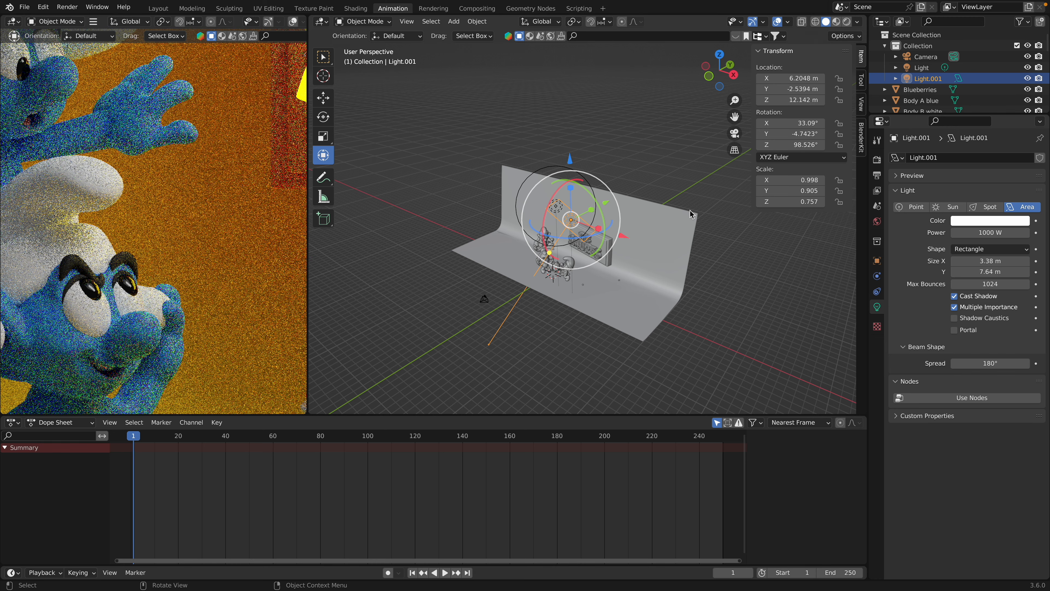
drag(606, 203, 624, 196)
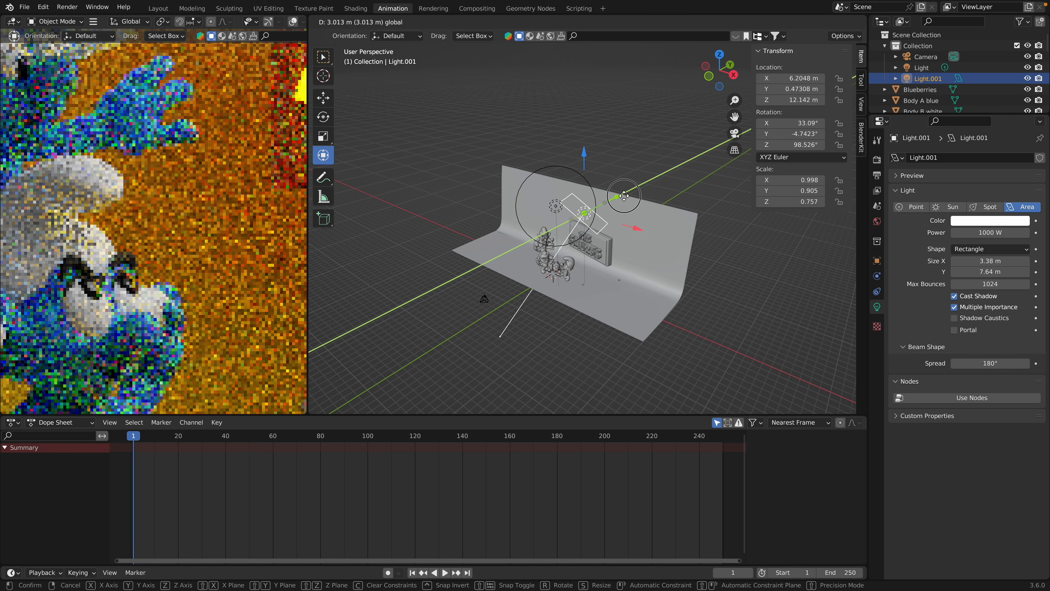
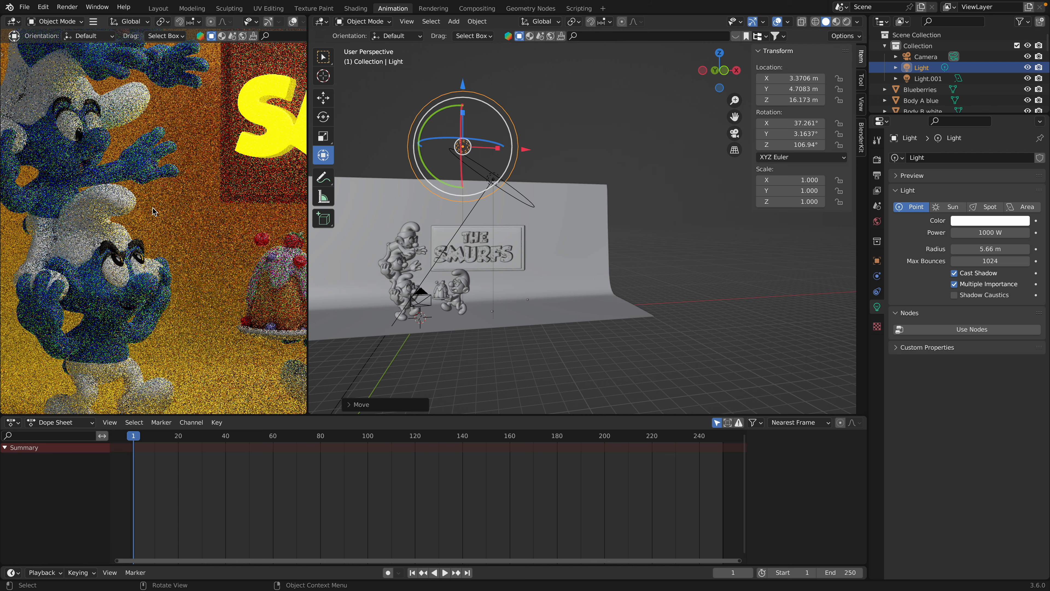
Review the rendered preview of the whole scene and save the file
scroll(153, 211, down, 3)
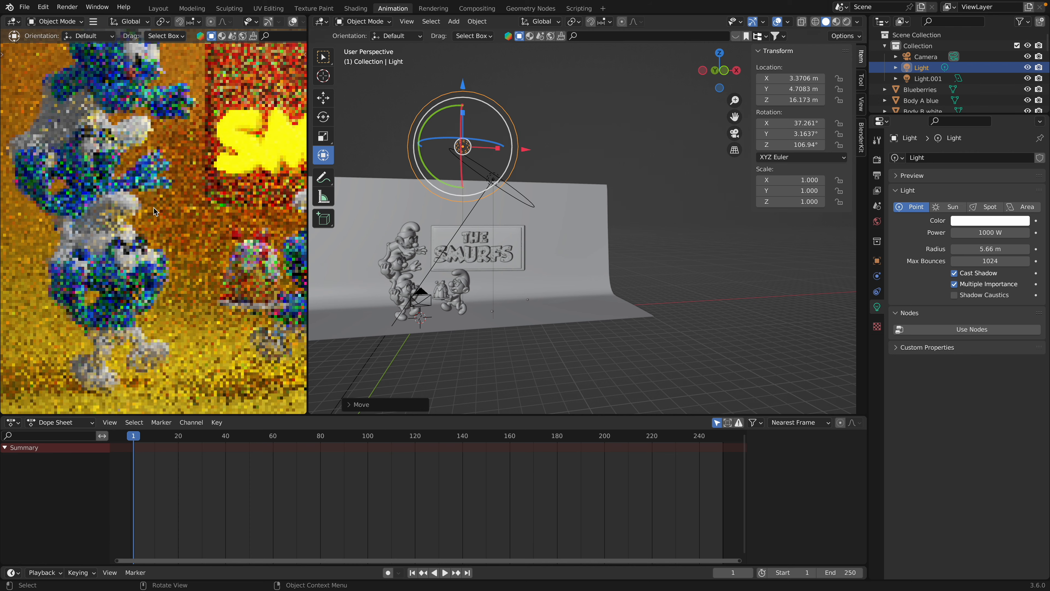
scroll(154, 207, down, 6)
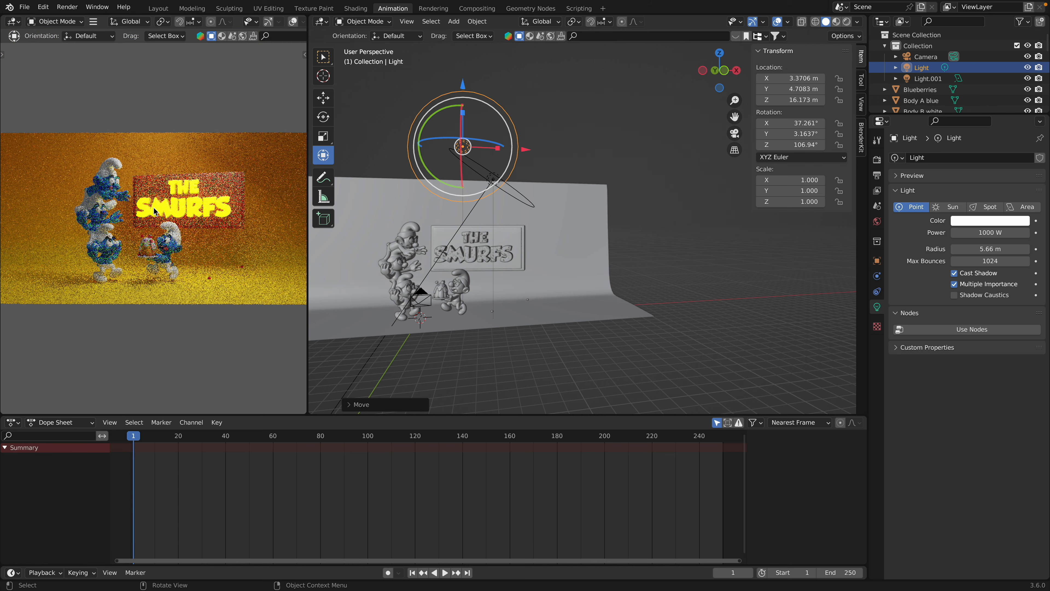
scroll(153, 208, up, 6)
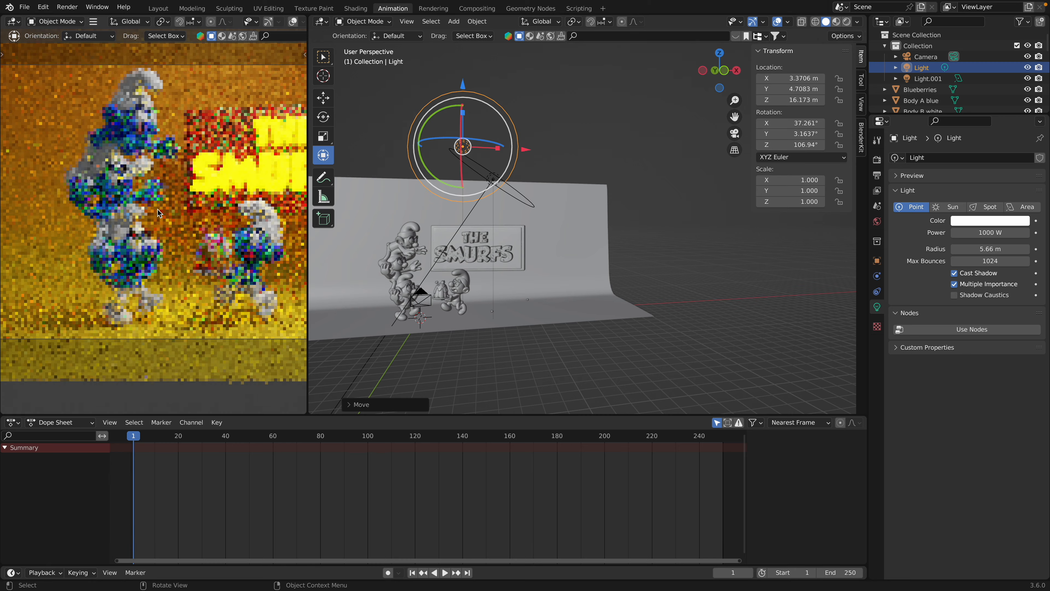
scroll(157, 210, down, 3)
scroll(157, 209, up, 3)
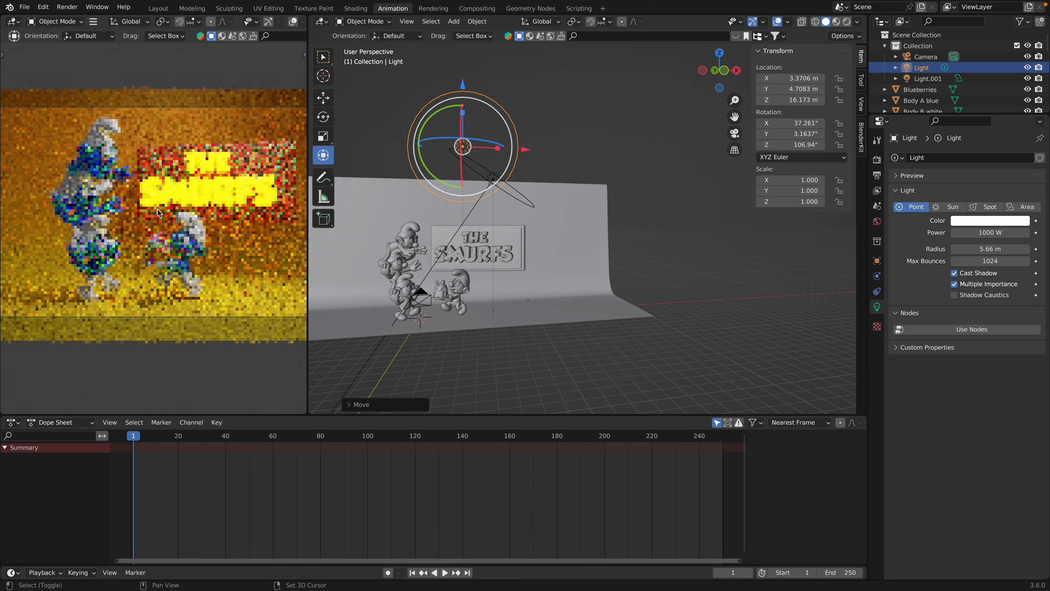
scroll(158, 209, down, 1)
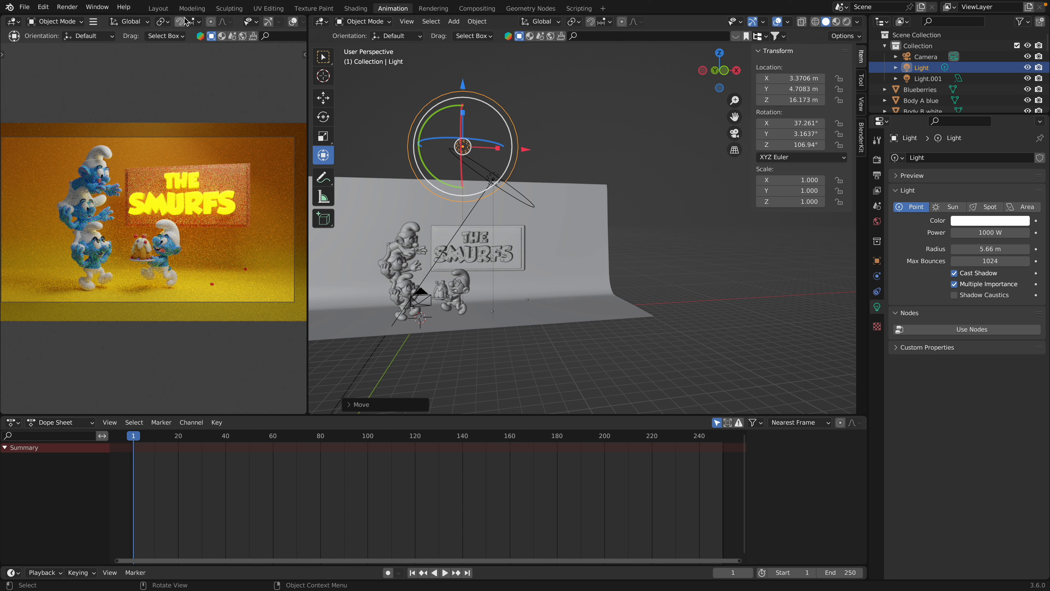
click(24, 7)
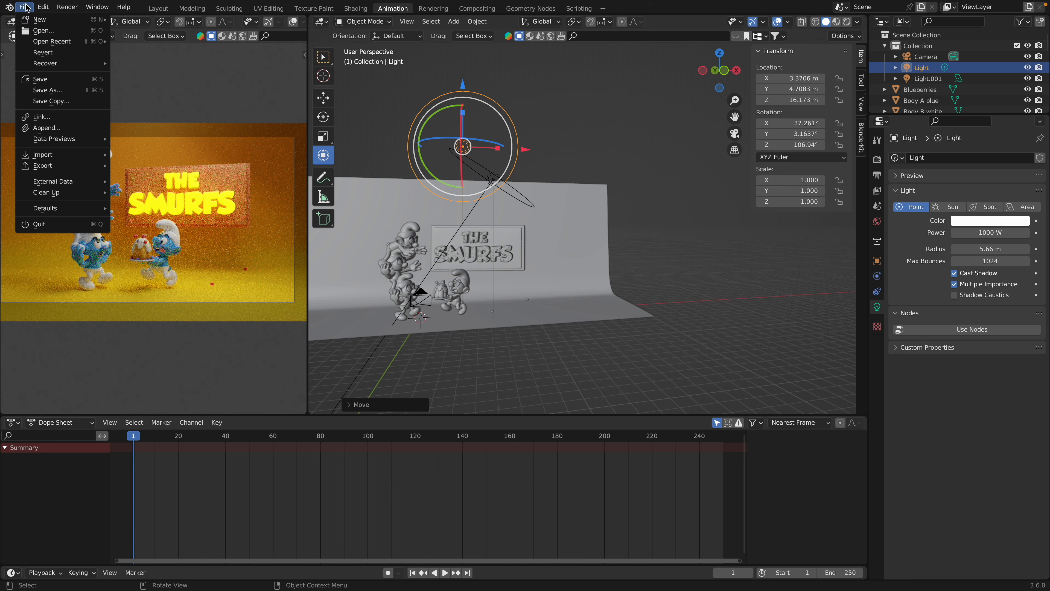
click(40, 78)
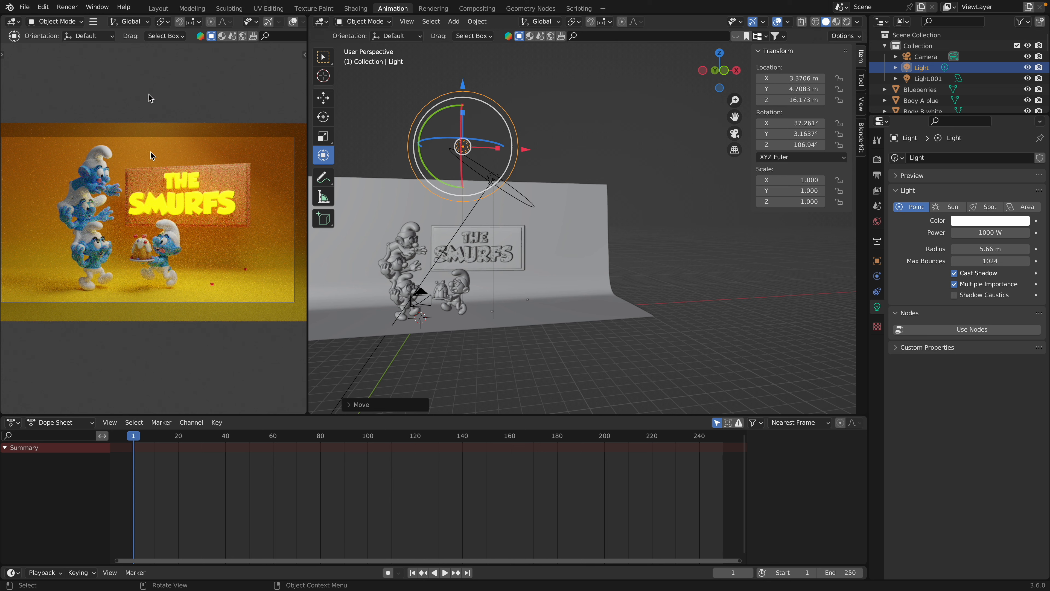
Set the maximum render samples to 2000 for the final Cycles render
click(877, 160)
click(879, 177)
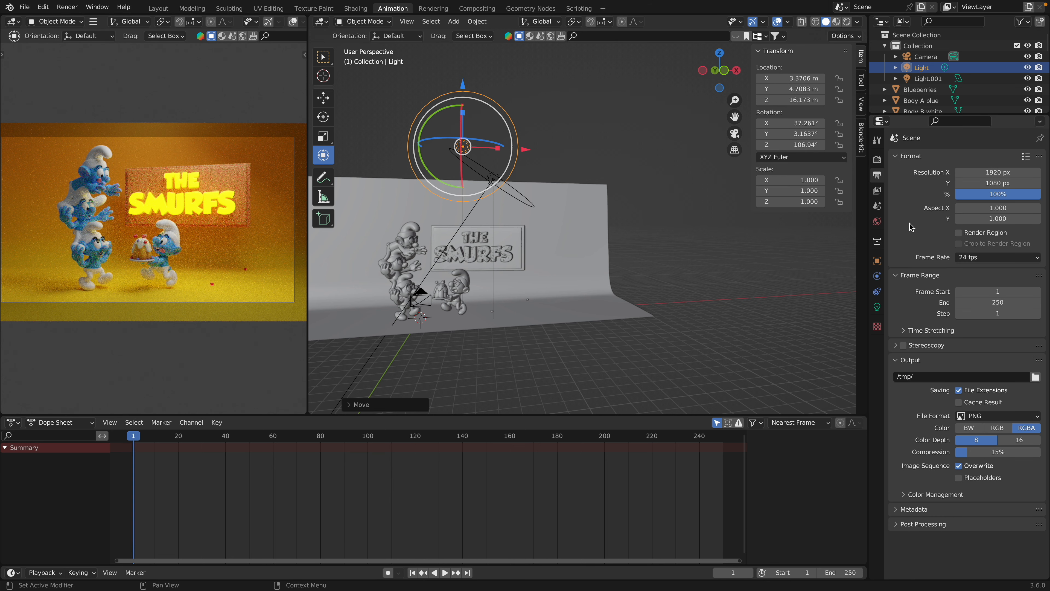
click(877, 159)
double_click(976, 331)
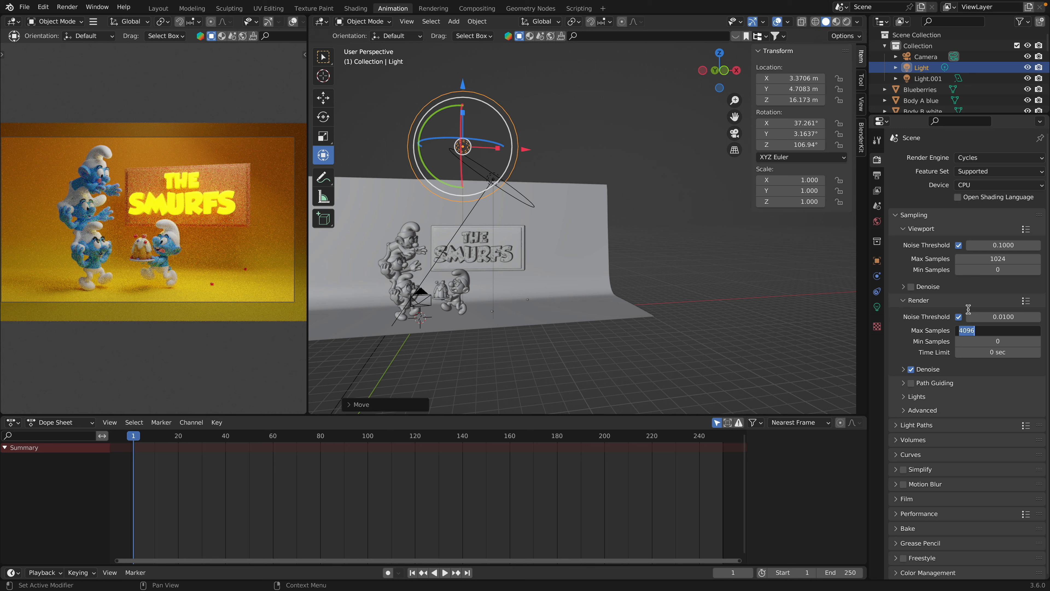
text(2000)
key(Return)
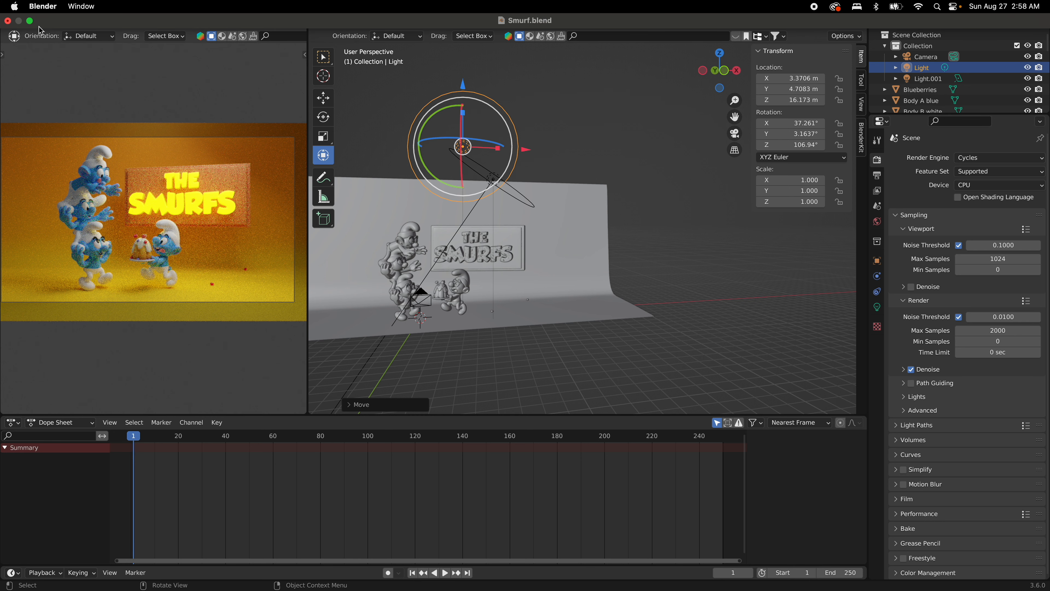
click(24, 8)
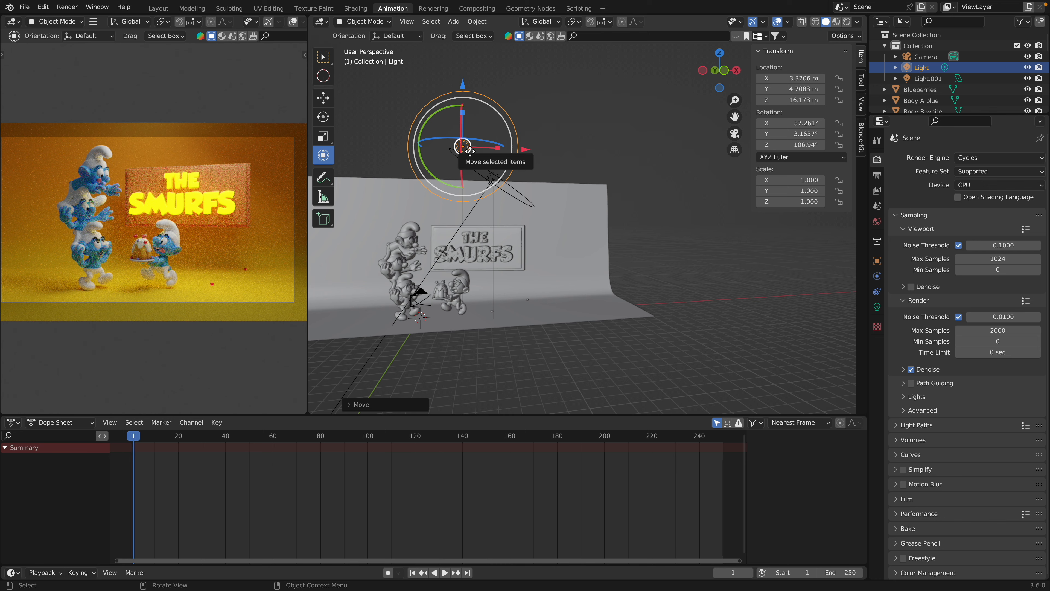
Duplicate the overhead point light, moving the copy about 11.4 m along negative X and lowering it about 8.3 m along Z
key(shift+d)
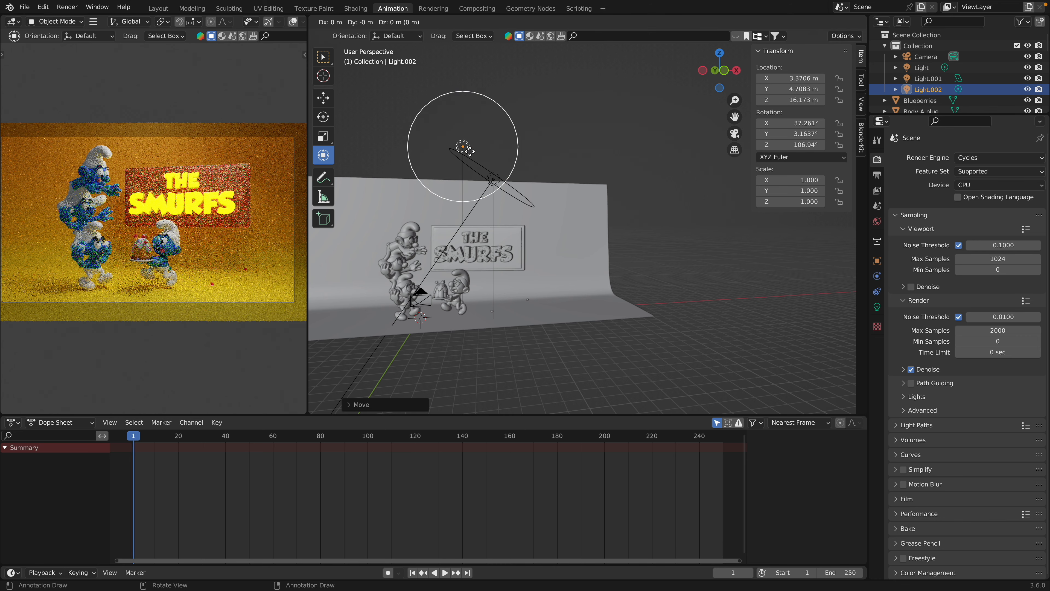
key(x)
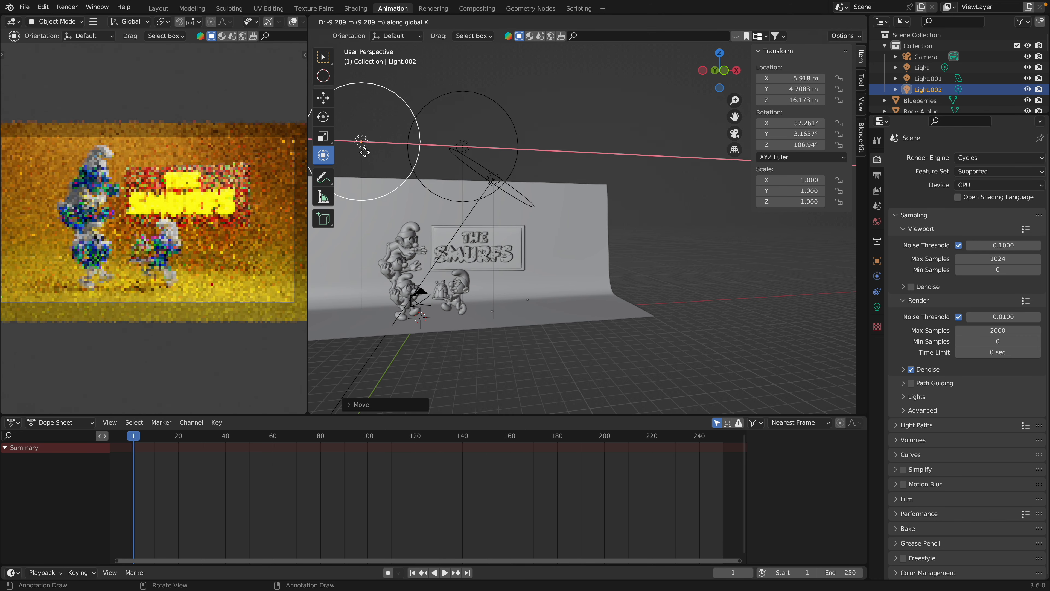
click(344, 152)
shift+middle_drag(343, 152, 478, 145)
key(g)
key(z)
click(477, 232)
Change the duplicated light to a Spot with a 6.5 m radius and 38.9° spot size, and rotate it toward the Smurfs
click(877, 307)
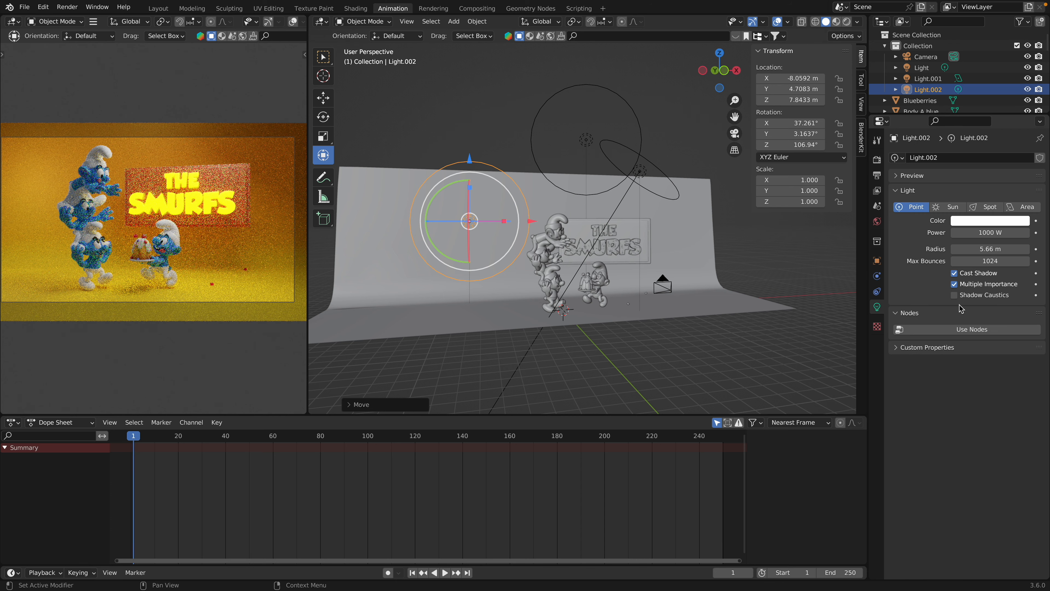
click(986, 207)
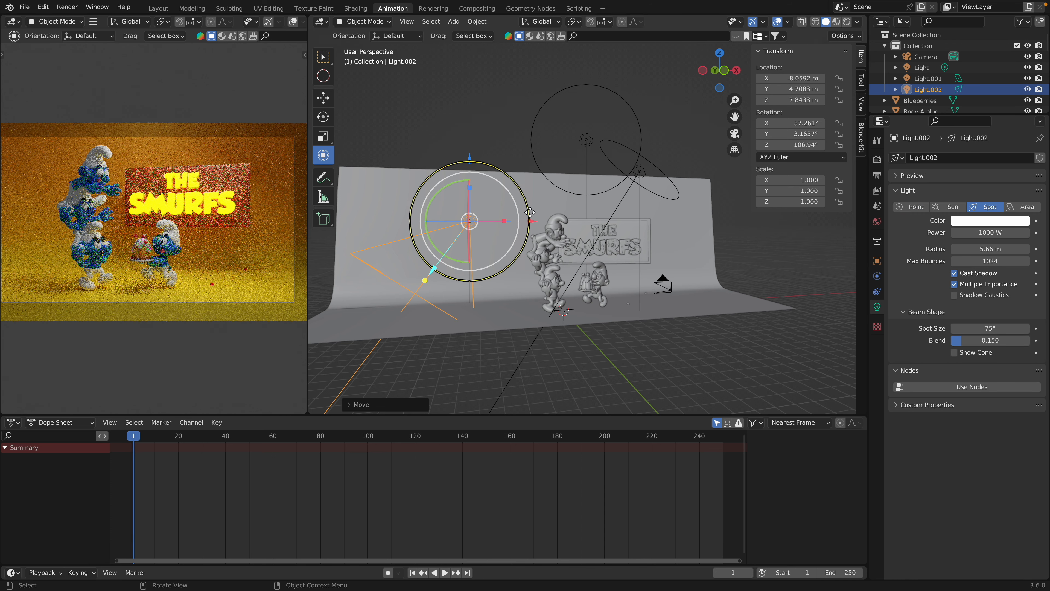
drag(434, 270, 430, 276)
drag(429, 240, 504, 250)
drag(527, 232, 546, 235)
middle_drag(459, 265, 596, 302)
drag(526, 315, 496, 311)
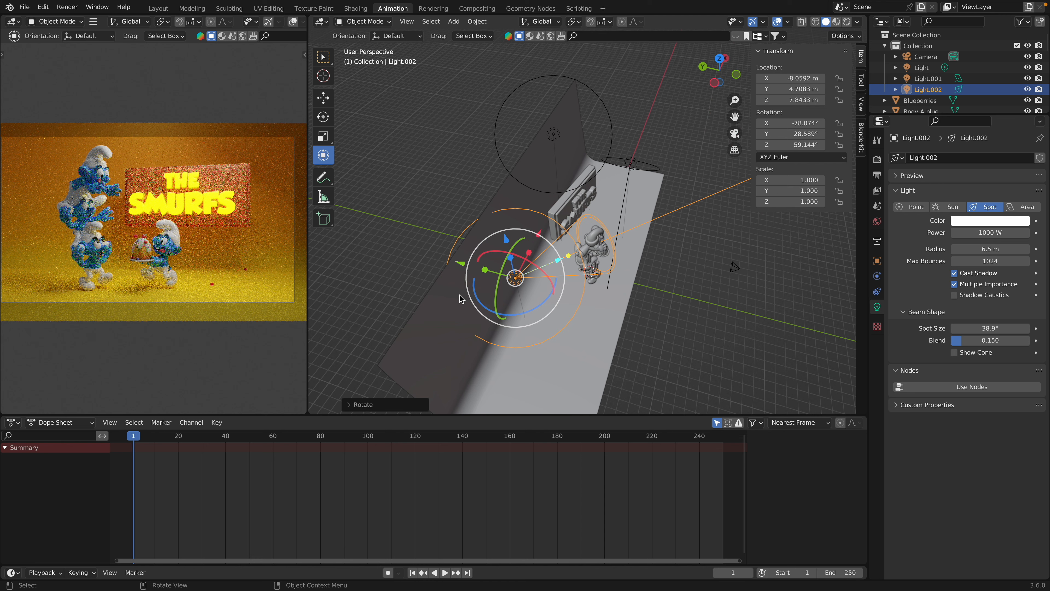
Move the spot light farther from the Smurfs to about X -14.25 m, Y 1.45 m, and trackball-rotate it to re-aim its beam
drag(462, 267, 497, 275)
drag(571, 246, 516, 347)
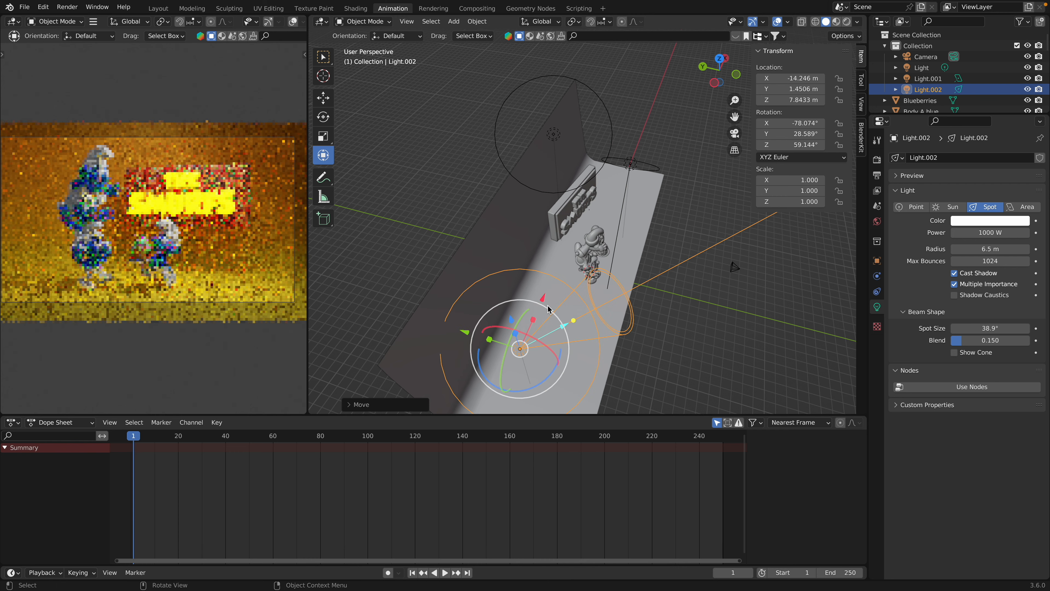
key(r)
key(r)
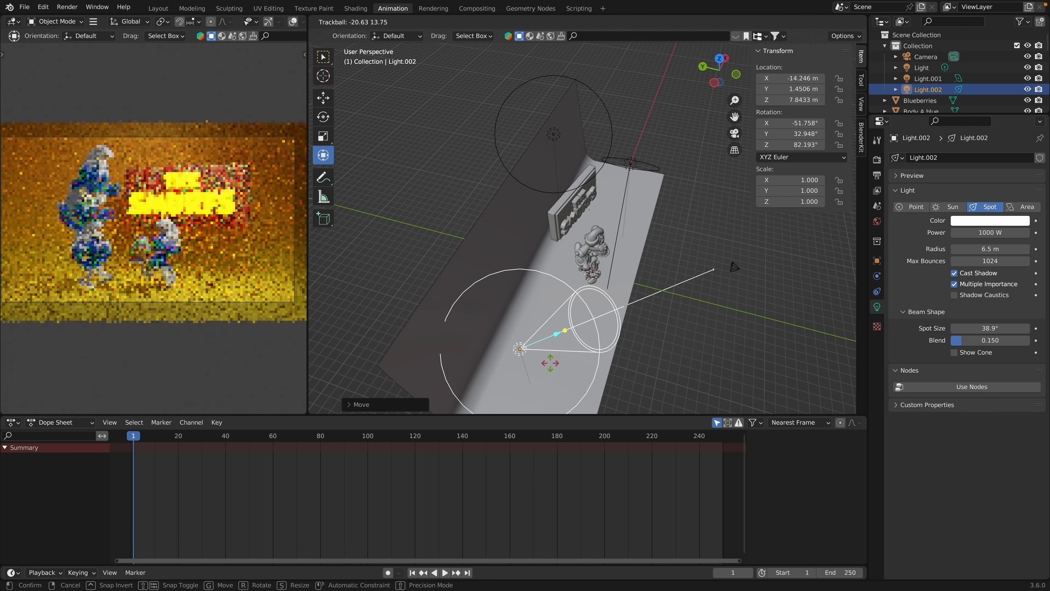
click(545, 379)
drag(545, 379, 563, 360)
Level the spot light's beam toward the stacked Smurfs and lower the light to about Z 4.73 m
middle_drag(621, 331, 488, 269)
drag(555, 310, 561, 301)
drag(529, 219, 530, 254)
shift+middle_drag(501, 248, 563, 285)
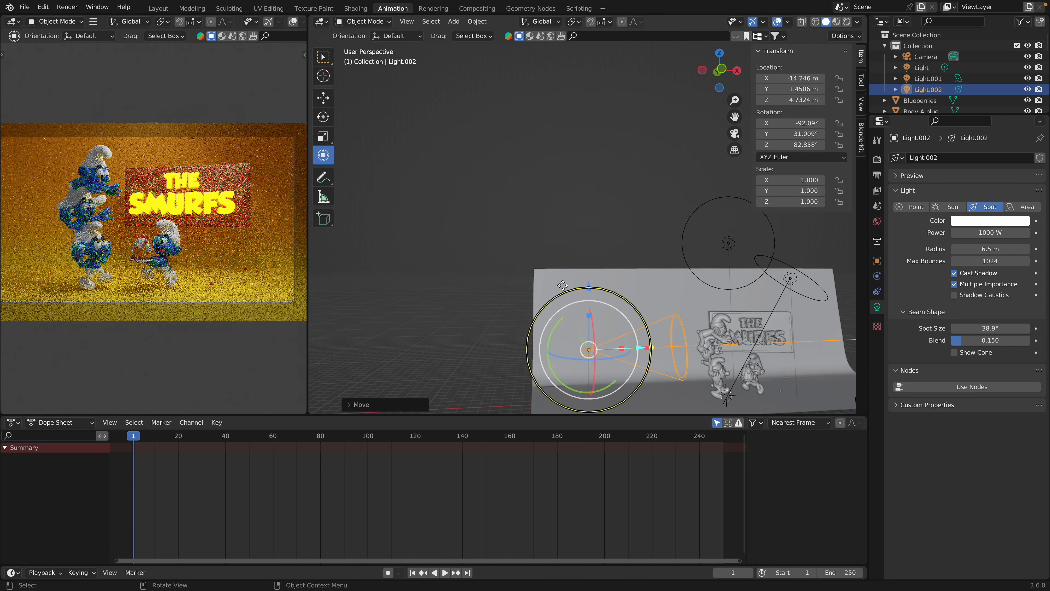
scroll(563, 286, up, 10)
scroll(563, 285, down, 10)
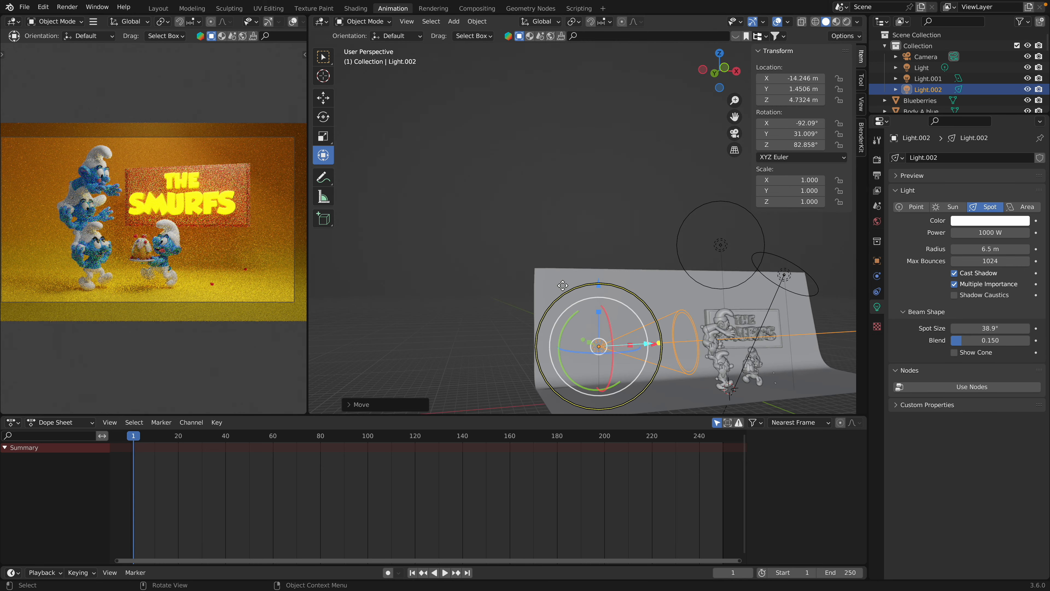
shift+scroll(563, 285, down, 8)
scroll(563, 286, up, 5)
scroll(563, 286, down, 5)
Turn the spot light to about 74° around Z and move it to about Y 2.23 m
middle_drag(564, 288, 524, 322)
drag(523, 322, 529, 326)
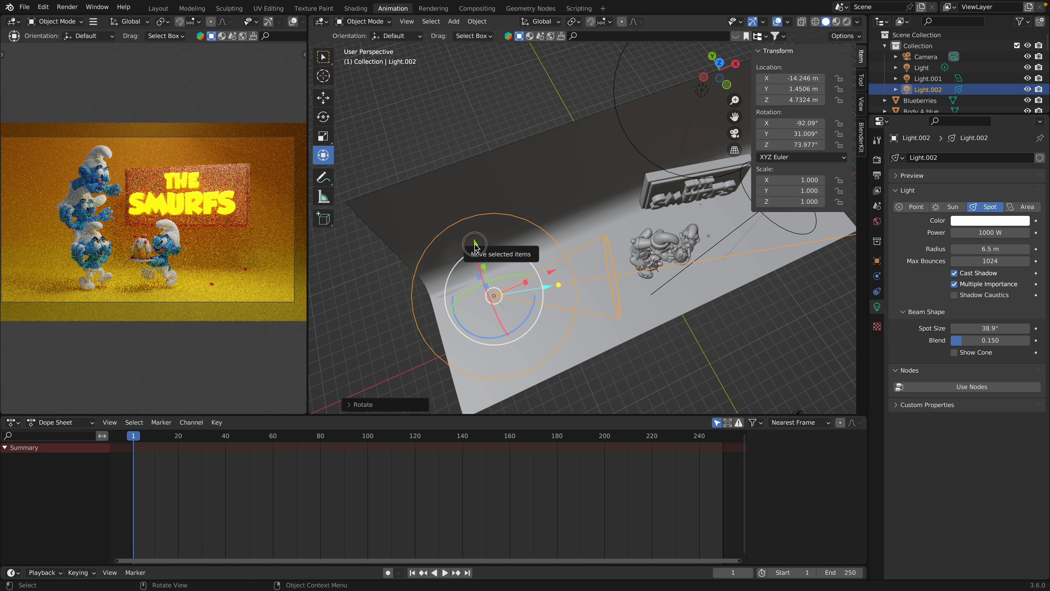
drag(475, 247, 473, 237)
middle_drag(517, 265, 557, 230)
Set the spot light's color to light blue (hue 0.594, saturation 0.776) and its power to 5000 W
click(987, 221)
click(980, 101)
click(982, 97)
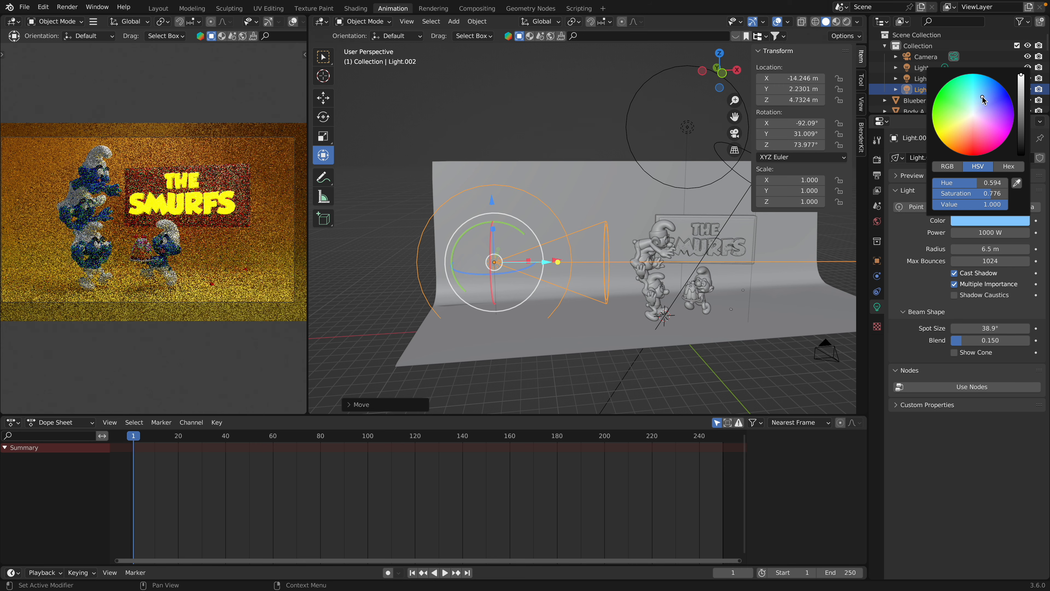
click(987, 233)
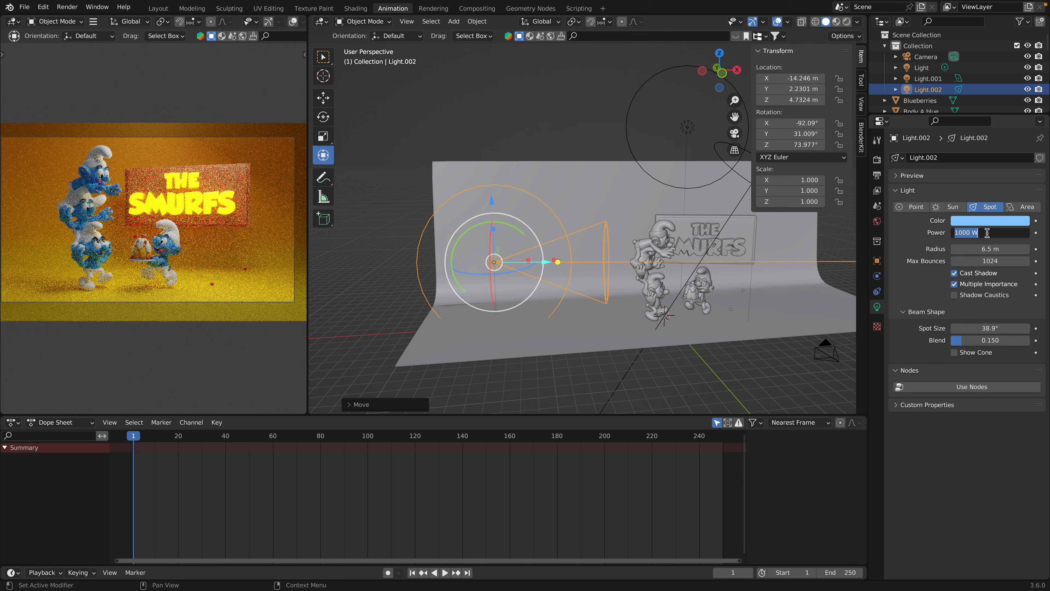
text(5000)
key(Return)
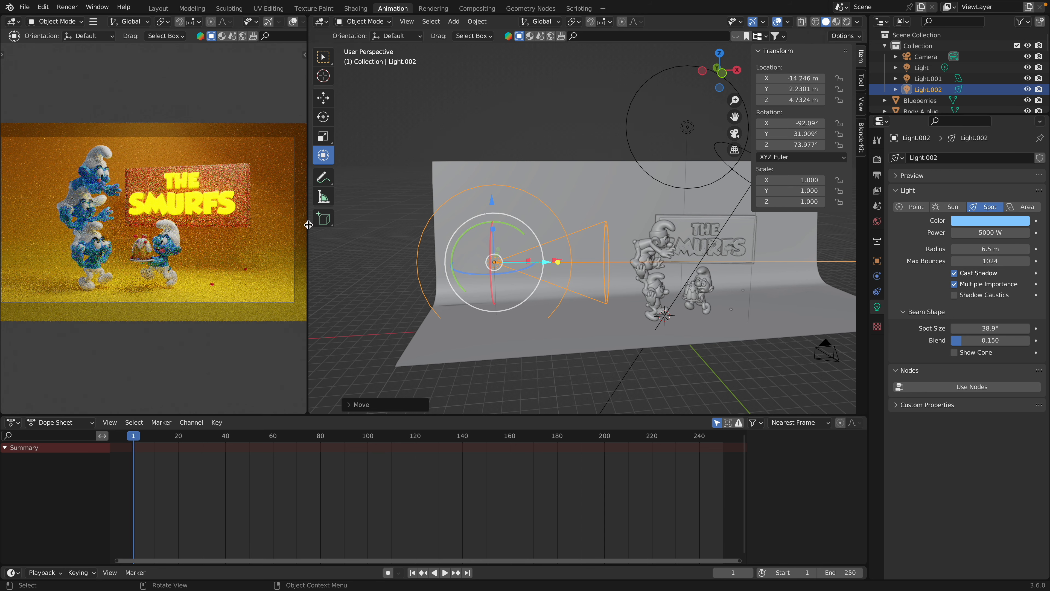
Compare the stacked Smurfs in the rendered preview with the blue spot light hidden and shown
scroll(92, 203, up, 4)
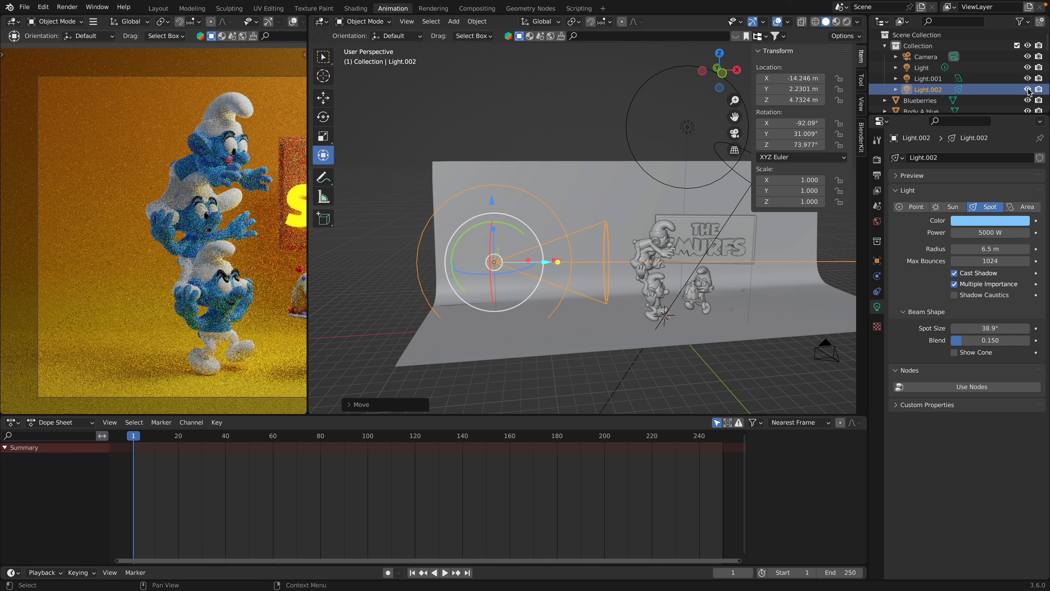
click(1028, 89)
click(1028, 89)
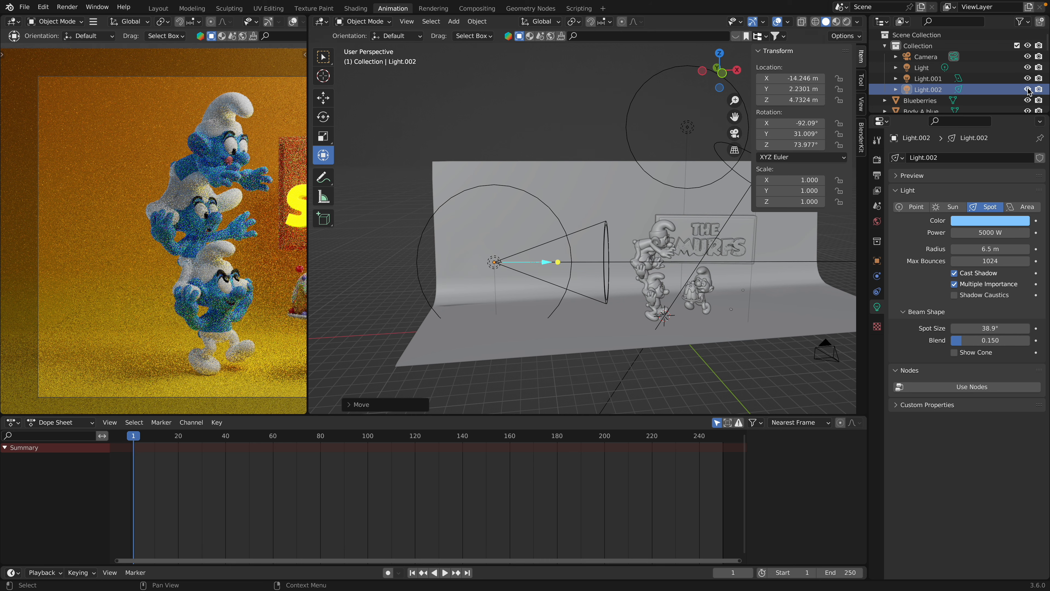
click(1028, 89)
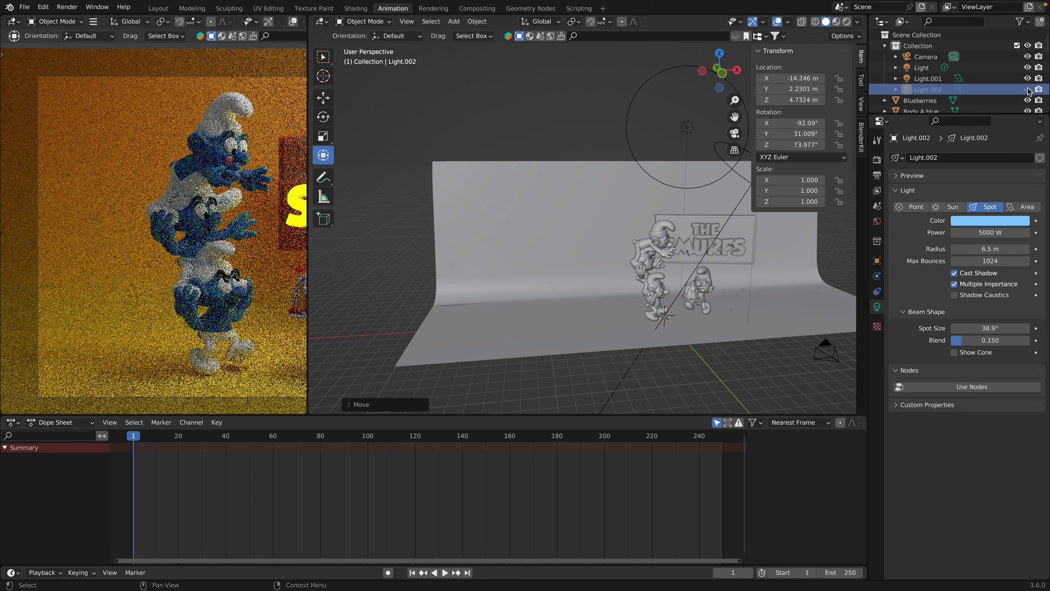
click(1028, 88)
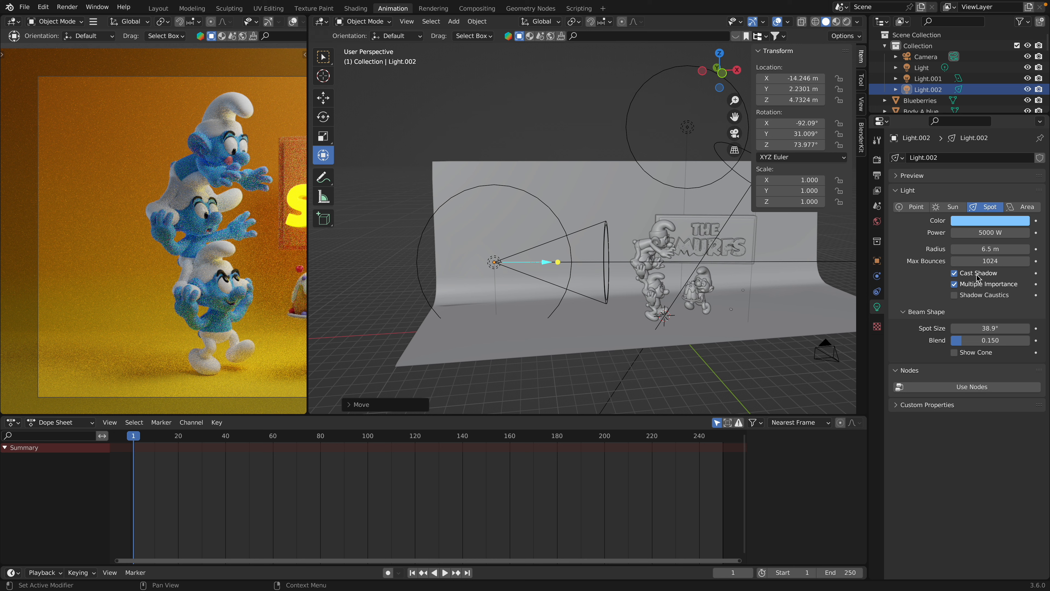
Set the blue spot light's power to 10000 W
click(988, 233)
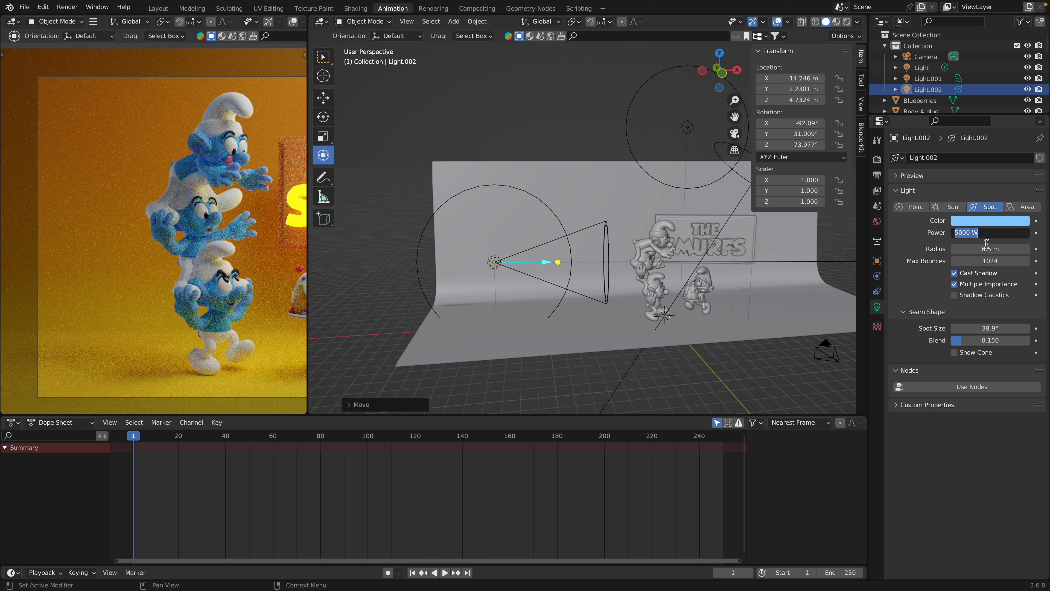
text(10000)
key(Return)
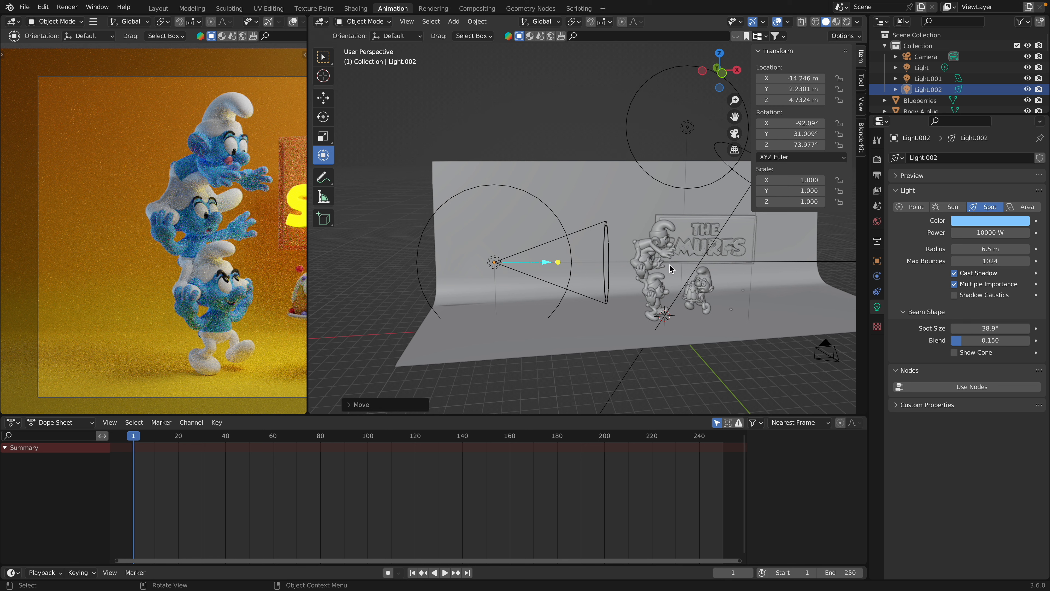
Duplicate the overhead point light and lower the copy along Z to about 5.41 m, near the sign
scroll(692, 257, down, 1)
scroll(693, 260, down, 1)
scroll(692, 257, right, 8)
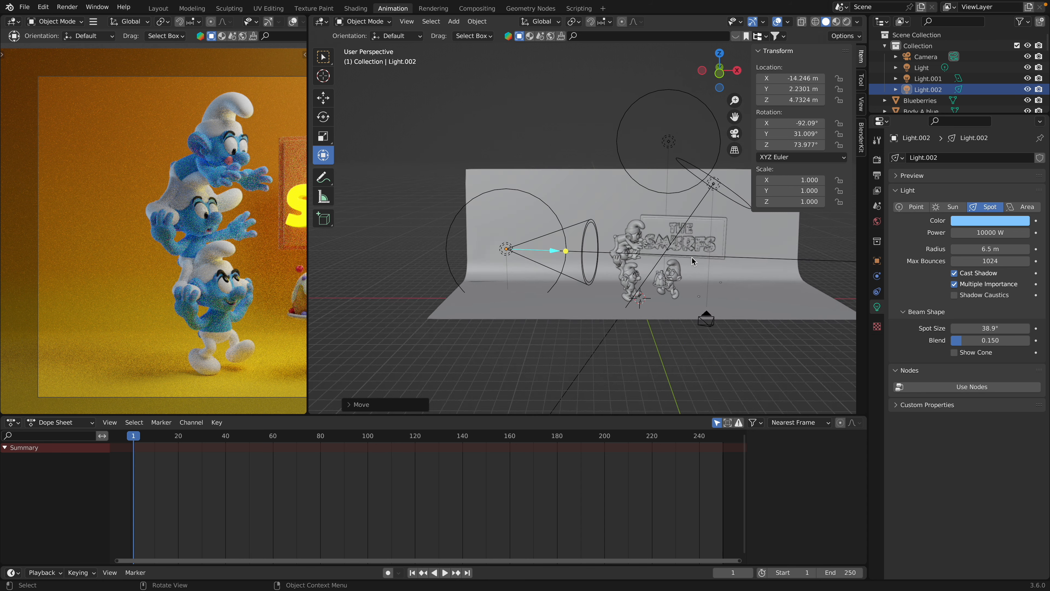
click(668, 148)
key(shift+d)
key(z)
middle_drag(694, 261, 703, 231)
click(661, 238)
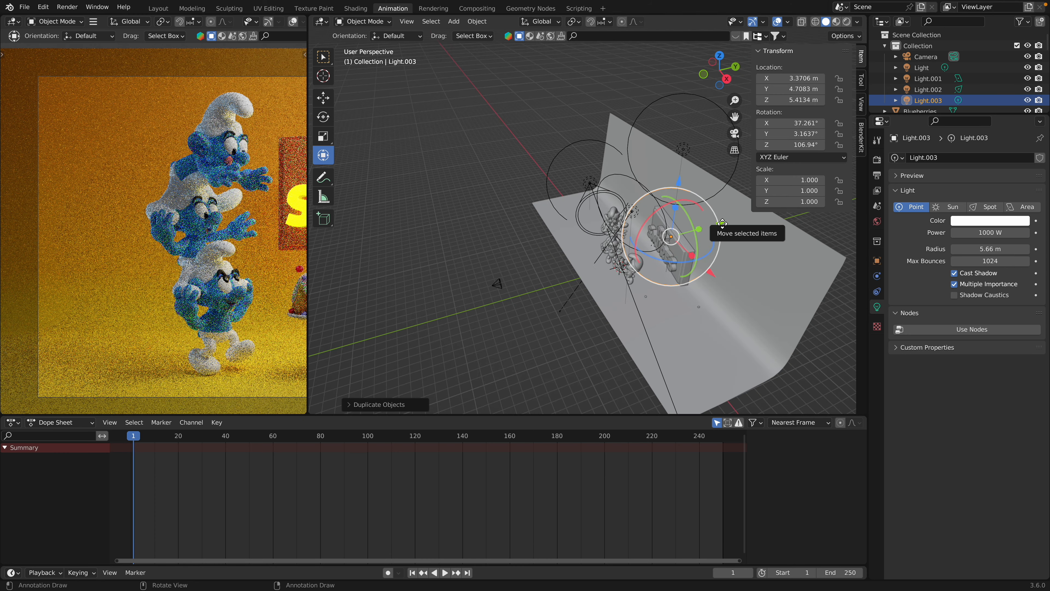
Move the new point light forward from the backdrop to about X 2.76 m, Y -0.66 m
drag(722, 224, 691, 233)
middle_drag(691, 232, 664, 236)
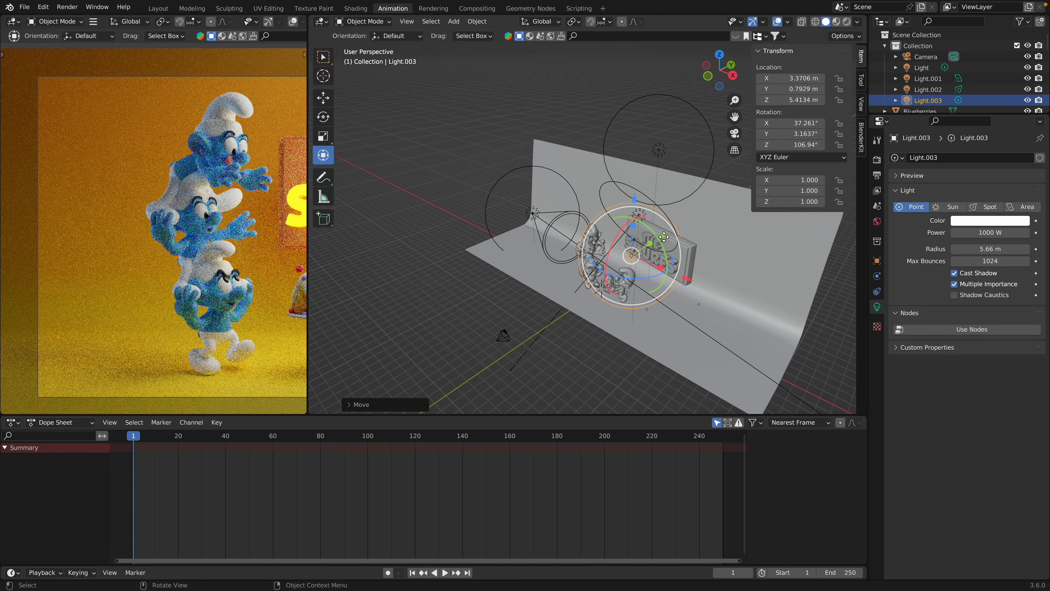
drag(665, 237, 670, 282)
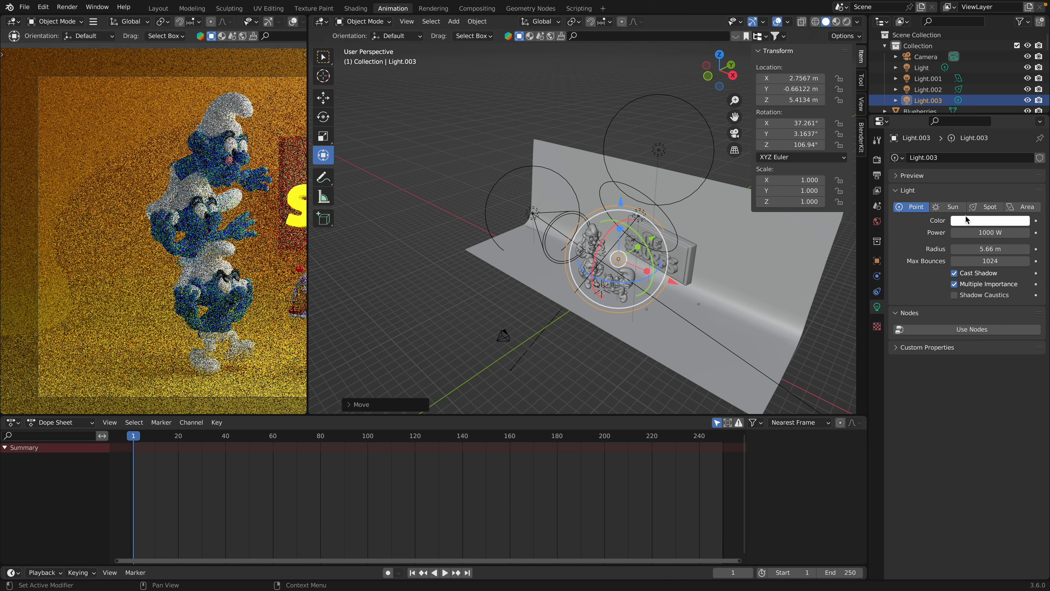
Set the new point light's color to golden yellow and its power to 400 W
click(967, 220)
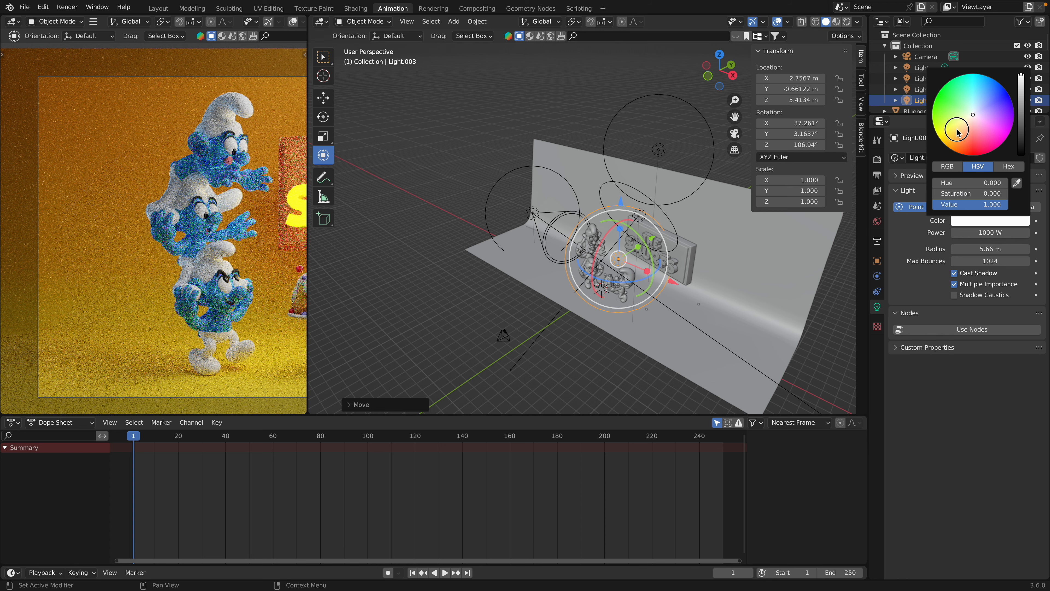
drag(958, 132, 943, 141)
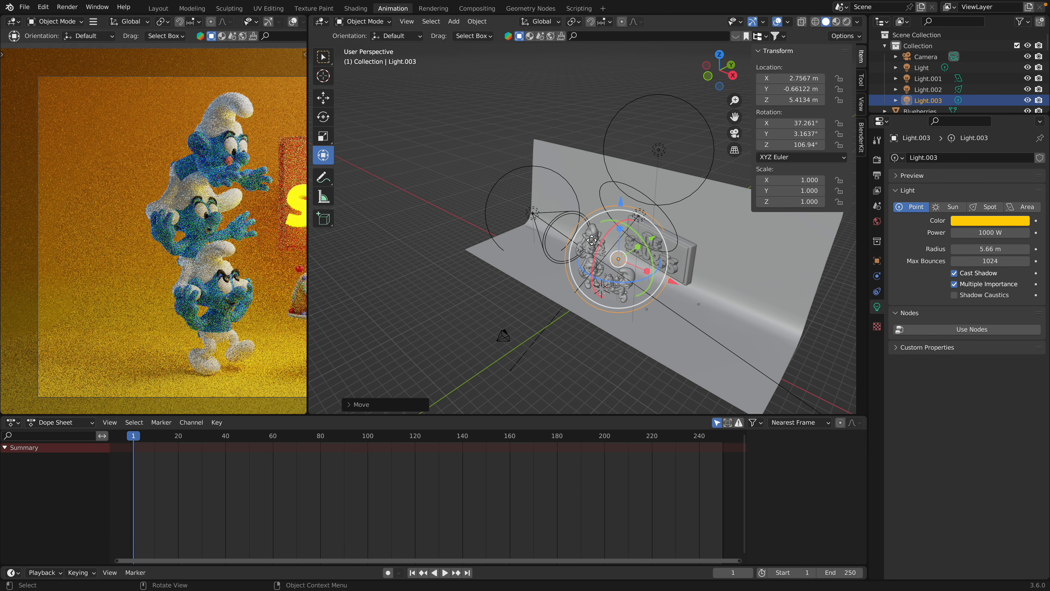
middle_drag(592, 240, 546, 252)
scroll(593, 239, down, 10)
shift+scroll(227, 231, right, 5)
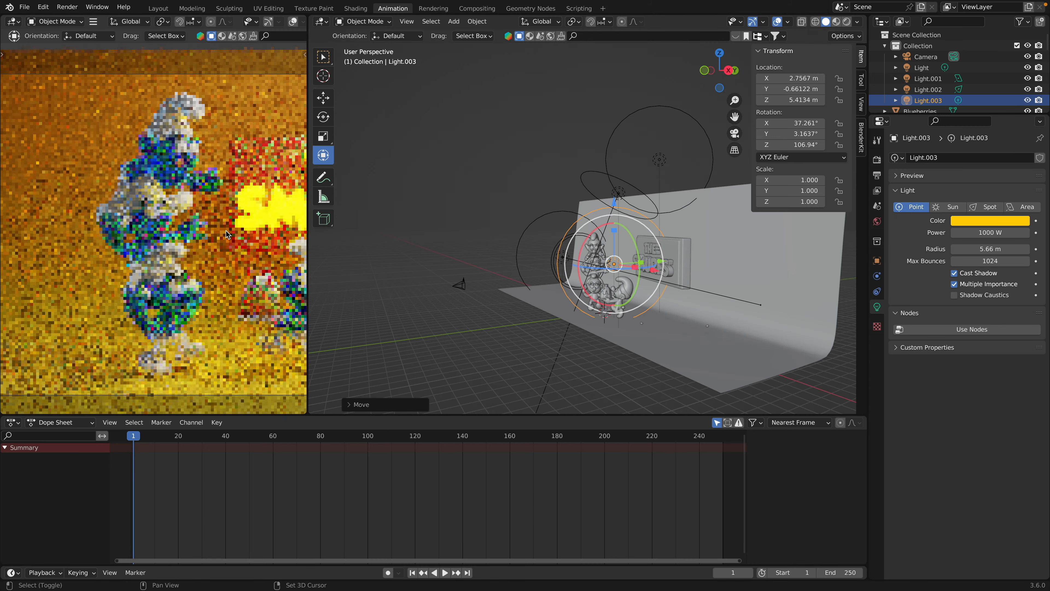
shift+scroll(226, 231, right, 4)
middle_drag(476, 253, 494, 253)
click(994, 237)
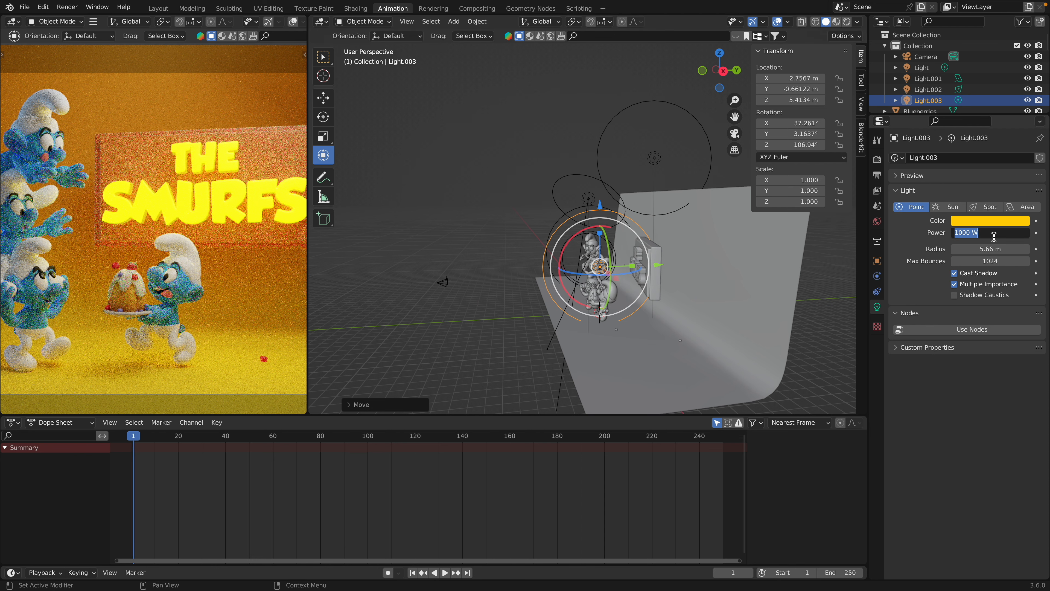
text(400)
key(Return)
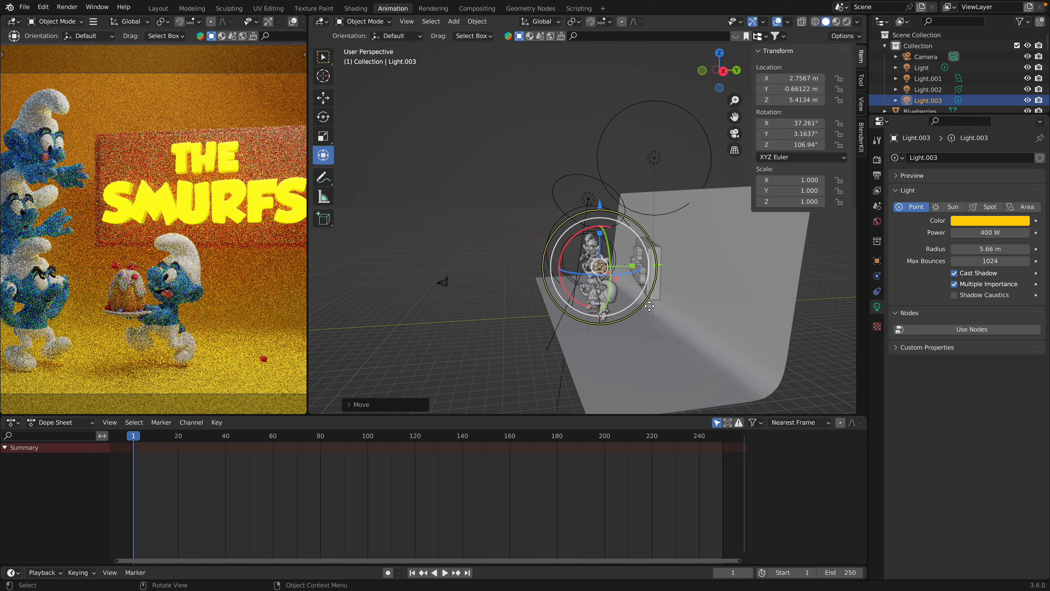
Move the yellow point light closer to the sign, to about X 1.88 m and Y 1.34 m
mouse_move(650, 306)
middle_down()
mouse_move(616, 340)
mouse_move(635, 317)
middle_up()
scroll(616, 340, up, 3)
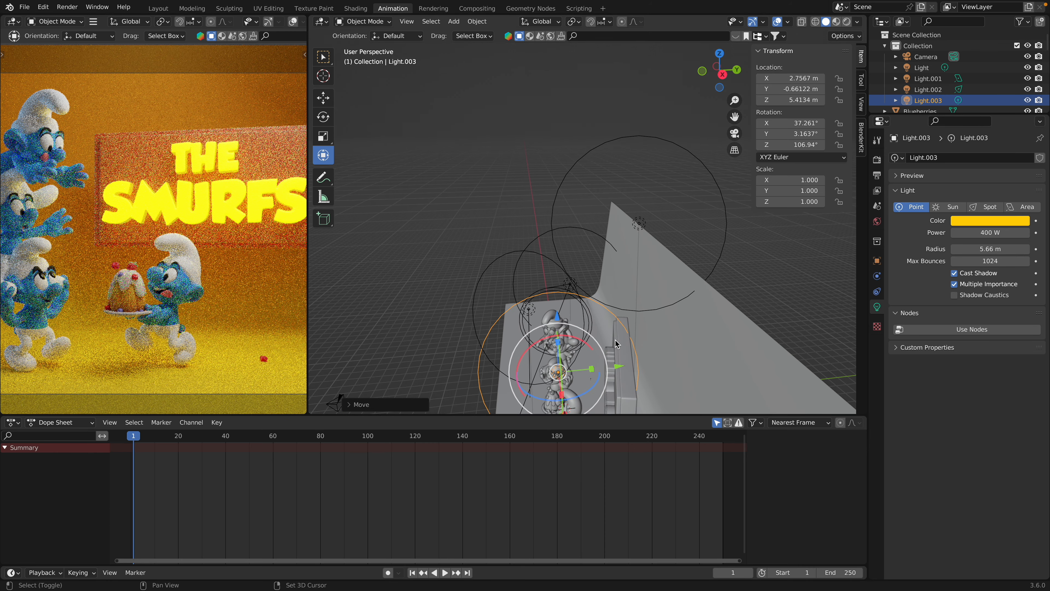
shift+scroll(616, 344, down, 5)
middle_drag(616, 345, 600, 289)
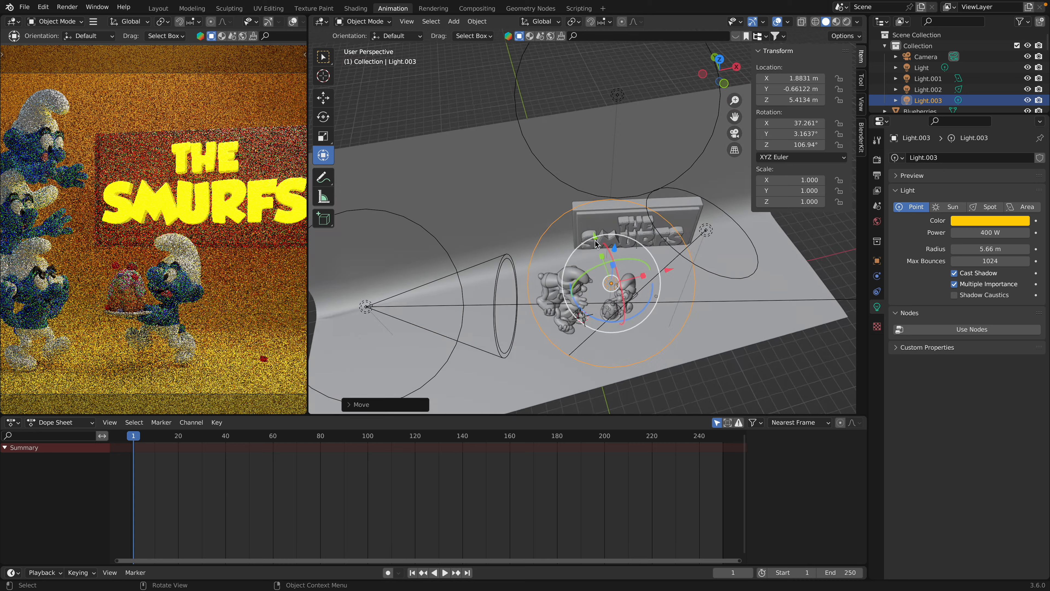
drag(599, 244, 579, 211)
middle_drag(593, 228, 541, 170)
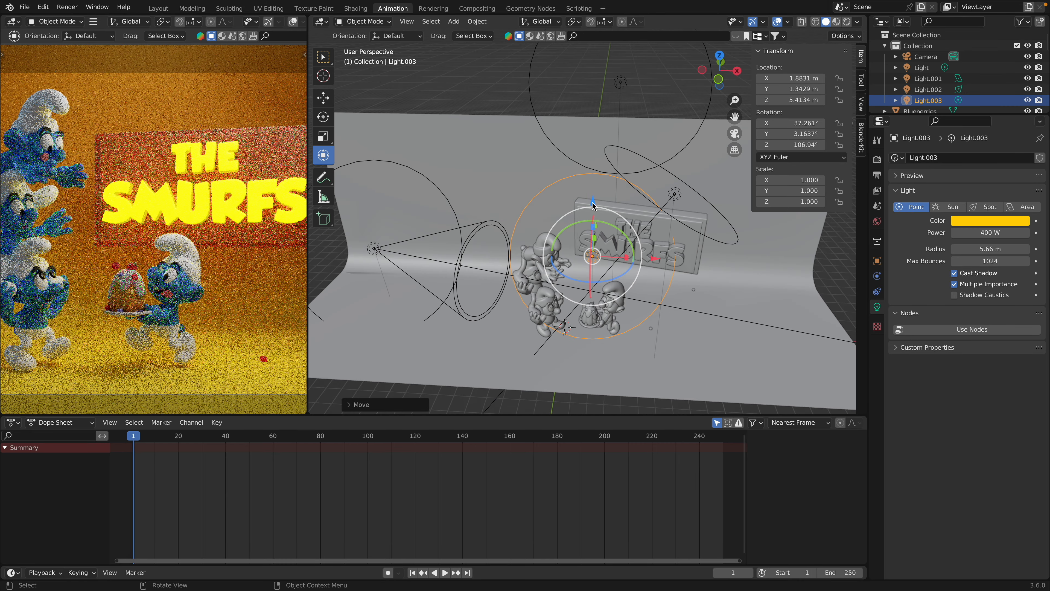
Reposition the yellow point light in front of the sign to about X 0.27 m and Z 4.71 m
drag(594, 199, 594, 226)
middle_drag(594, 225, 556, 261)
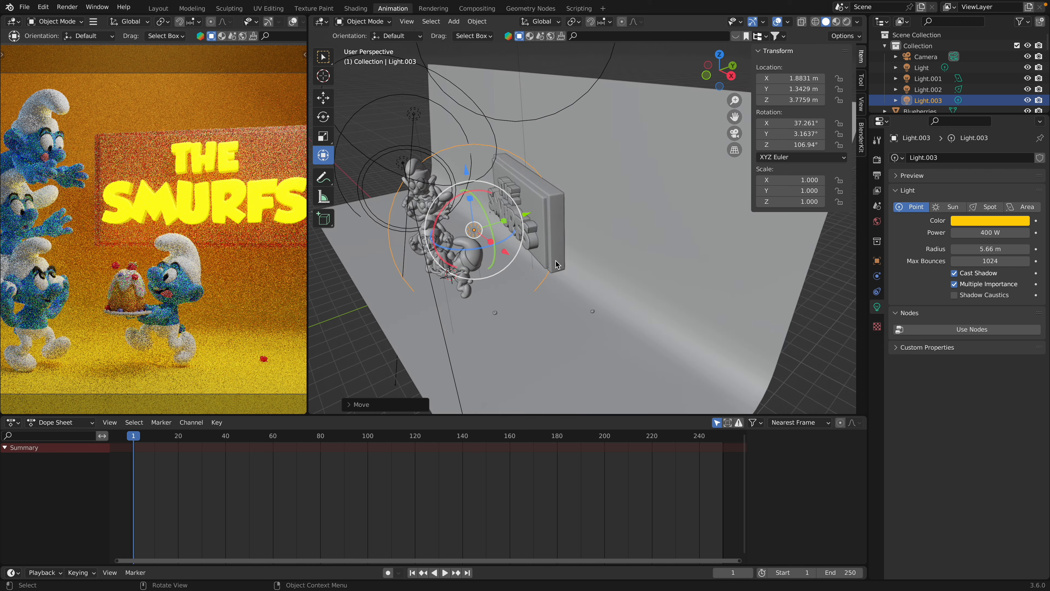
drag(505, 252, 491, 234)
middle_drag(491, 234, 519, 236)
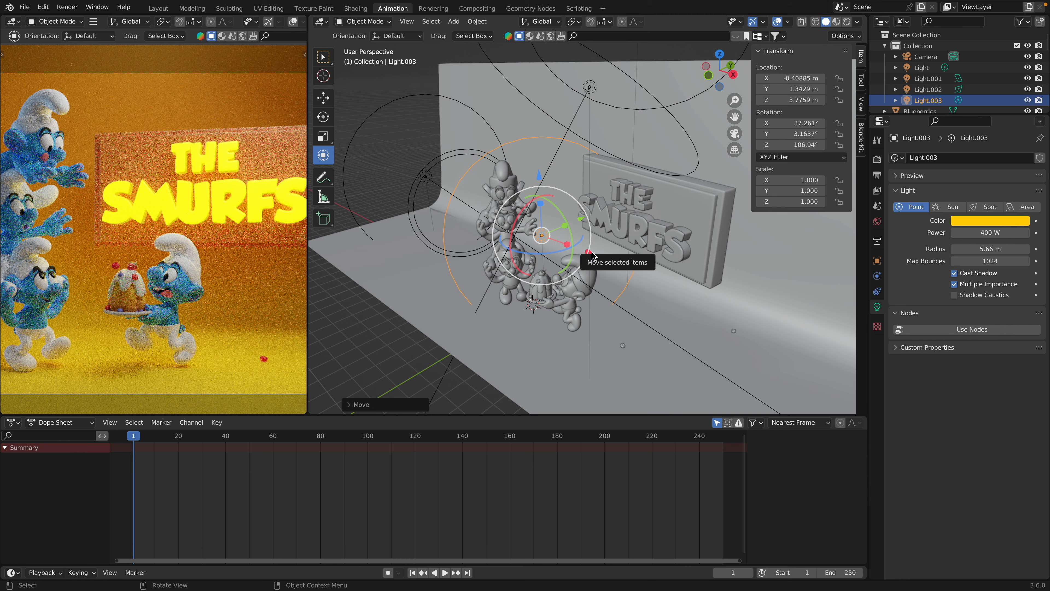
drag(590, 254, 598, 256)
drag(548, 179, 547, 163)
middle_drag(565, 234, 600, 242)
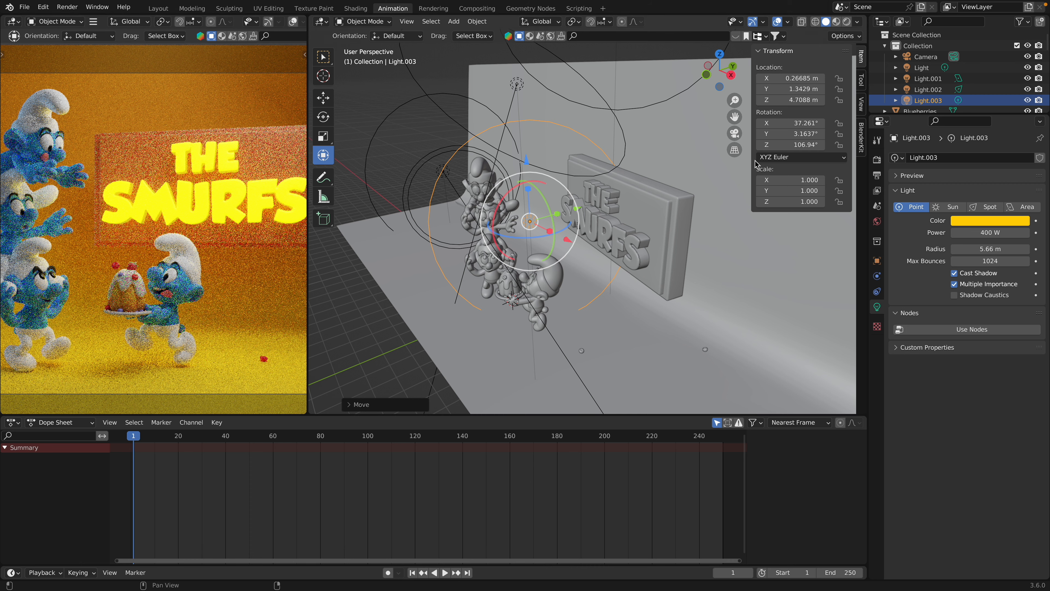
Toggle the yellow point light's visibility to compare its effect, and set its radius to 3.38 m
click(1028, 100)
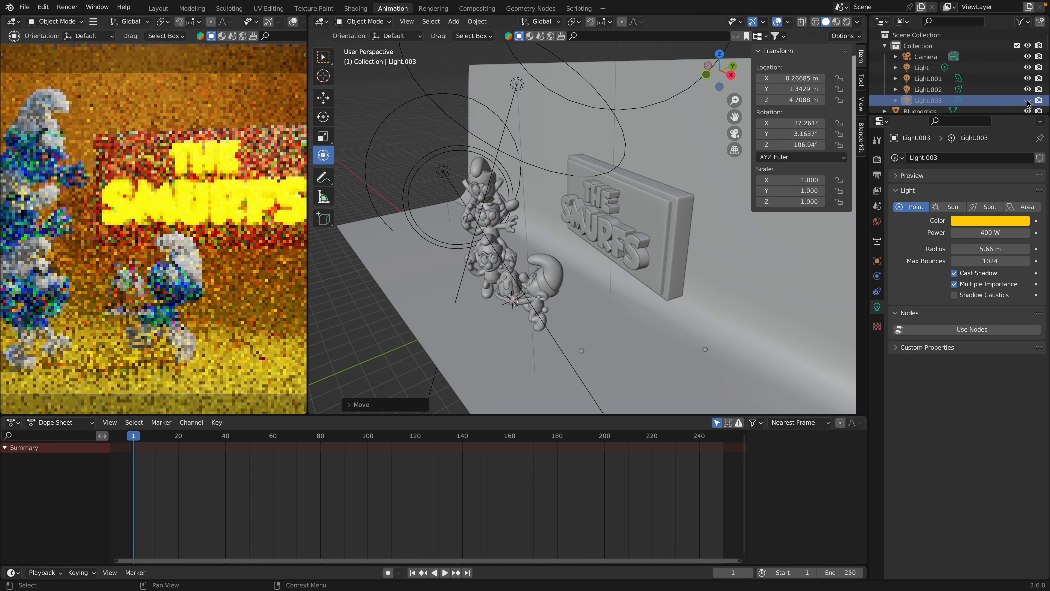
click(1028, 101)
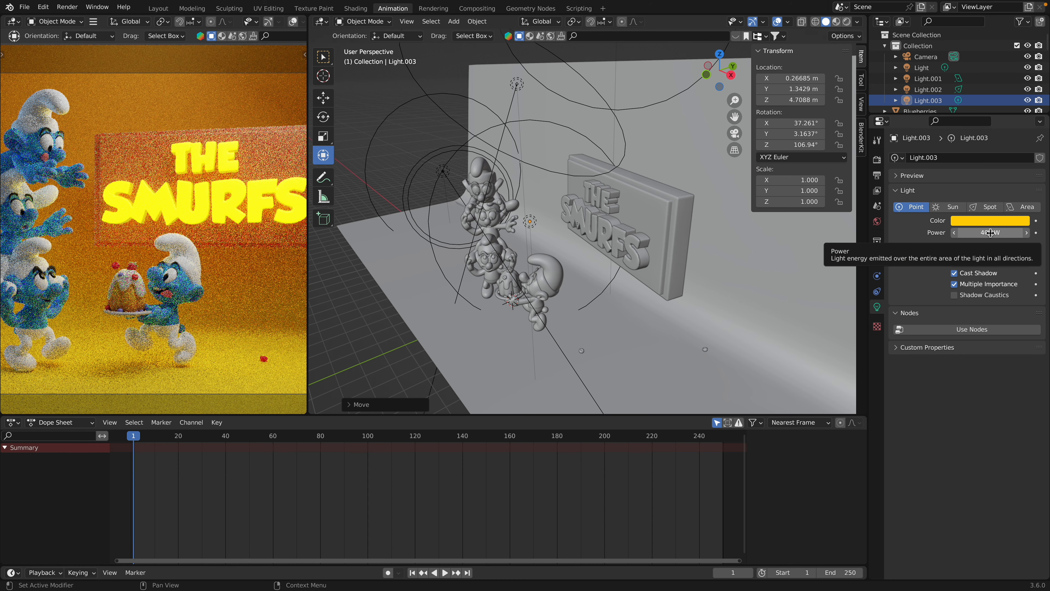
drag(988, 249, 934, 250)
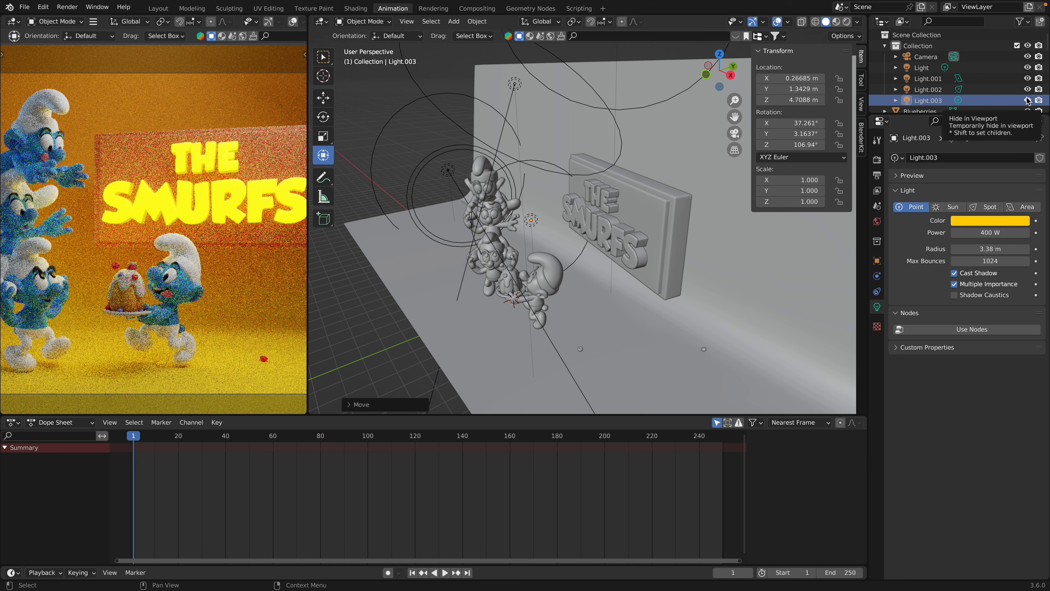
Try a world background strength of 0.1 and restore it to 0.3
click(877, 221)
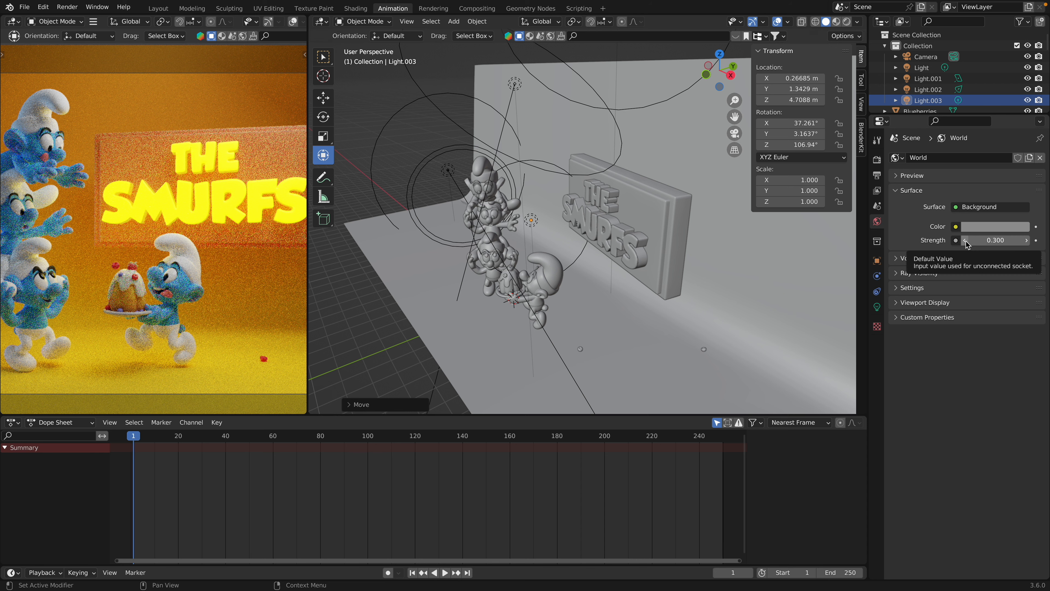
click(966, 243)
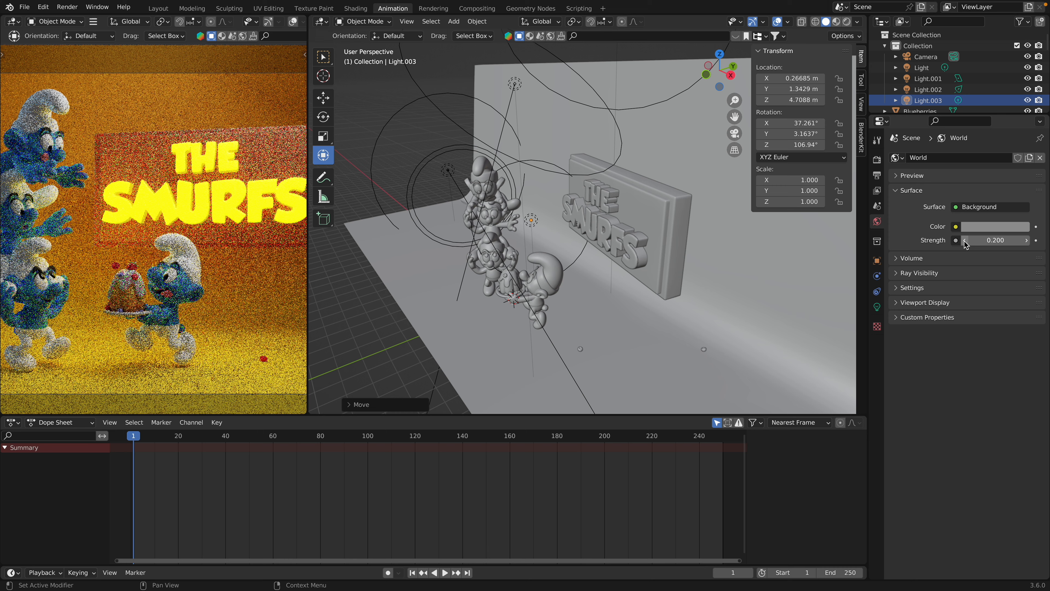
click(966, 243)
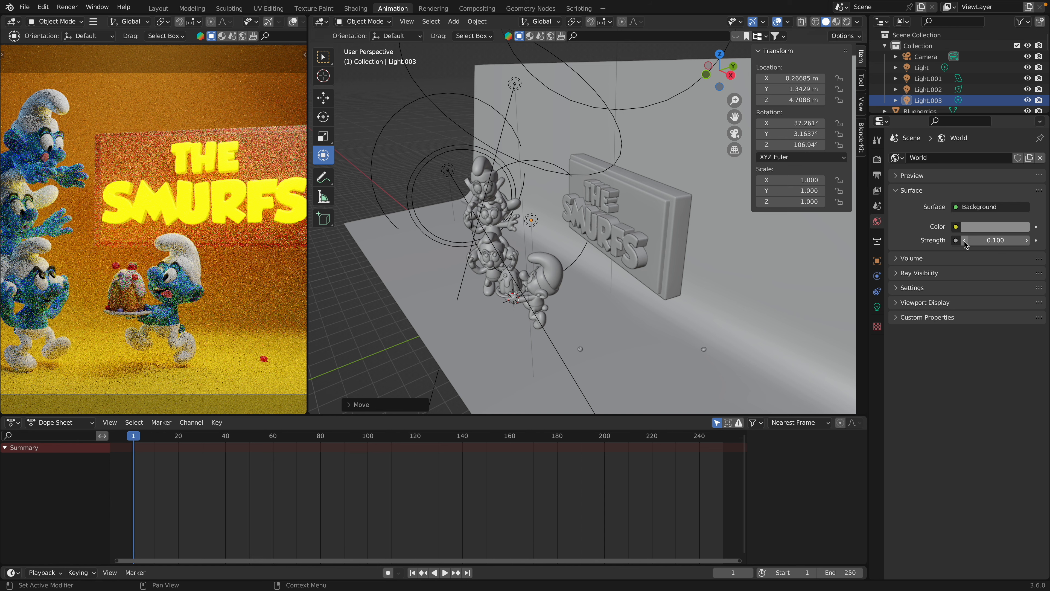
click(1026, 241)
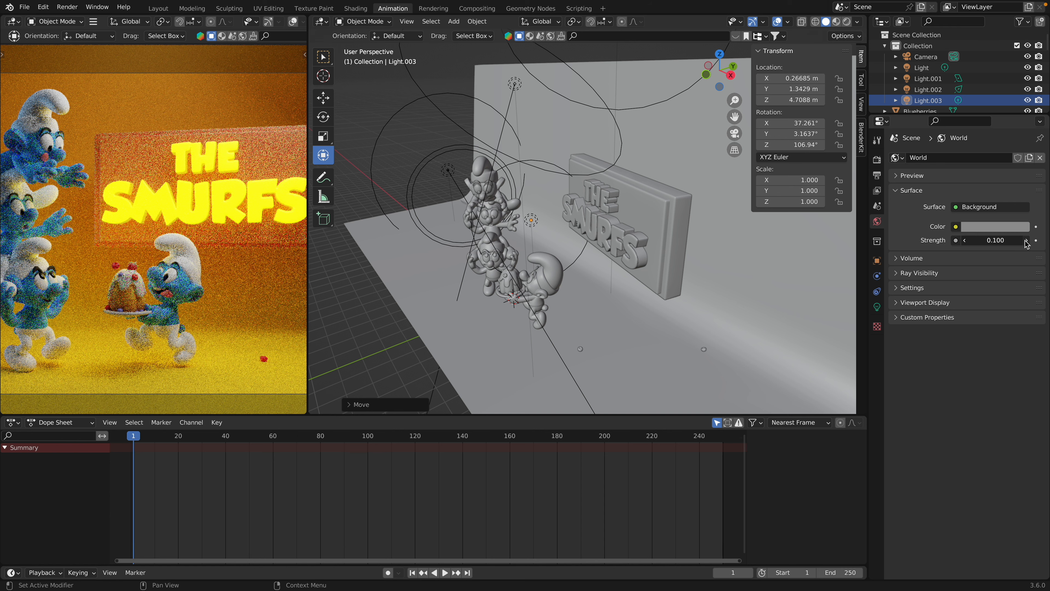
click(1026, 242)
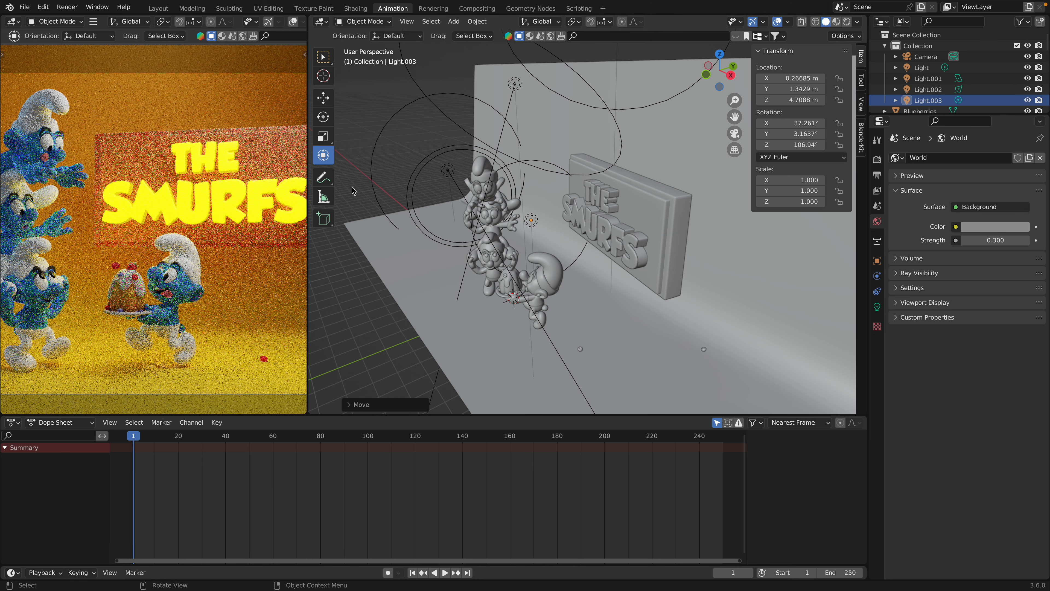
Save the scene file and start a test render of the image, moving the render window clear of the settings
click(24, 7)
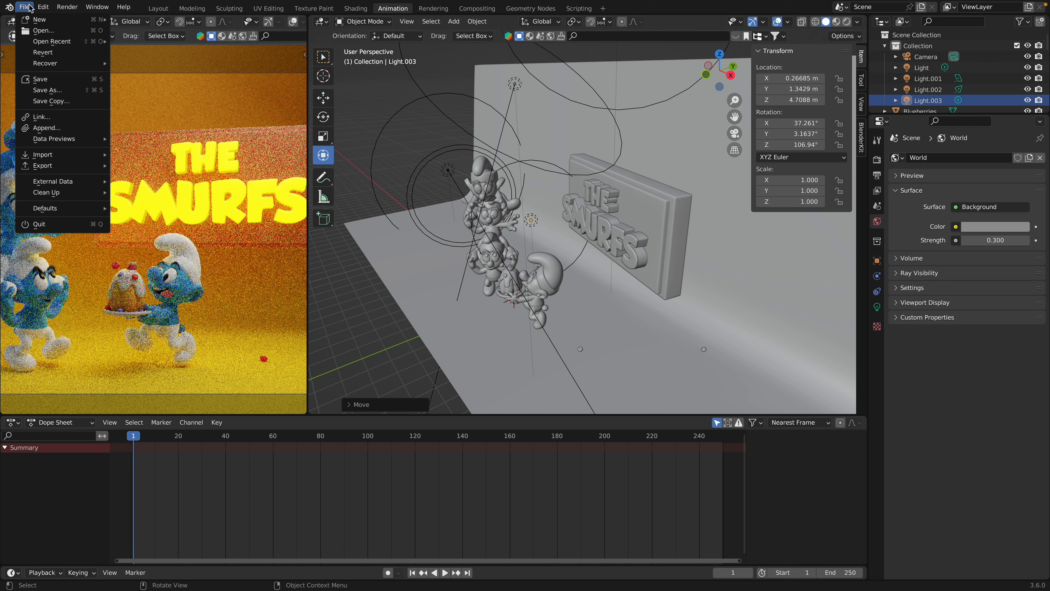
click(47, 85)
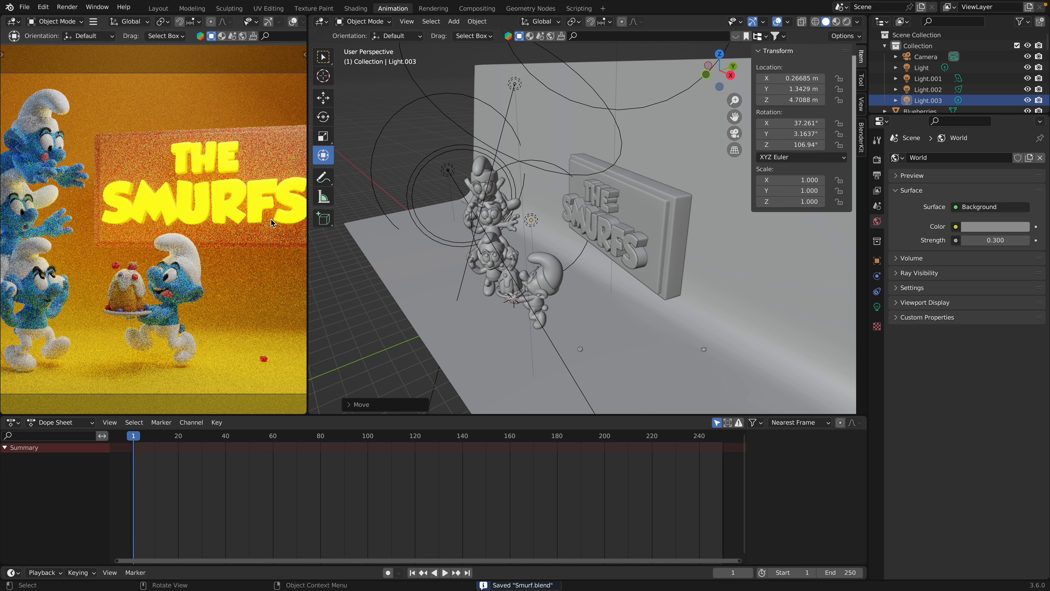
click(67, 7)
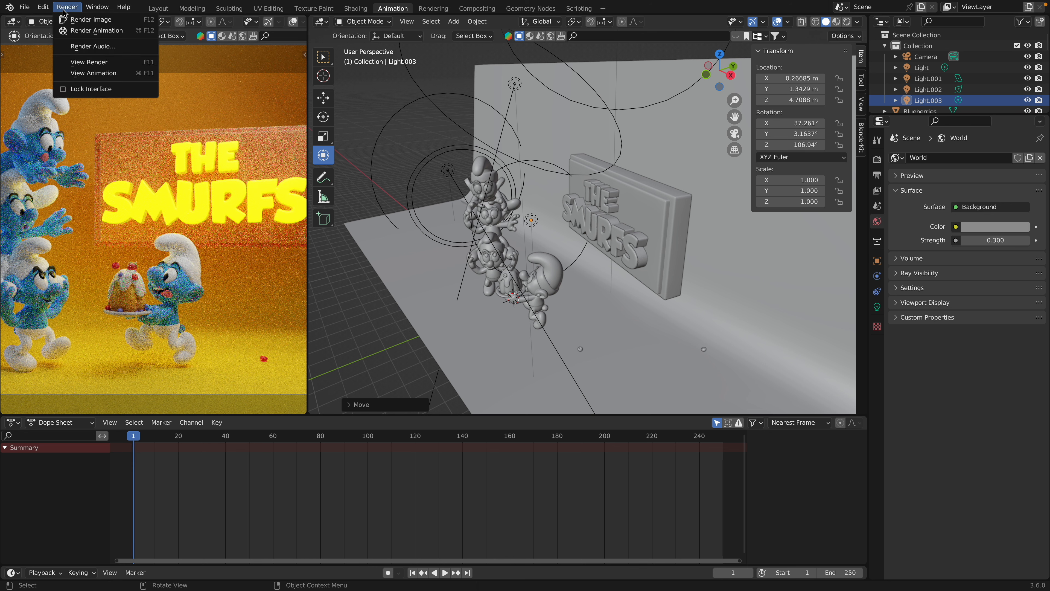
click(67, 19)
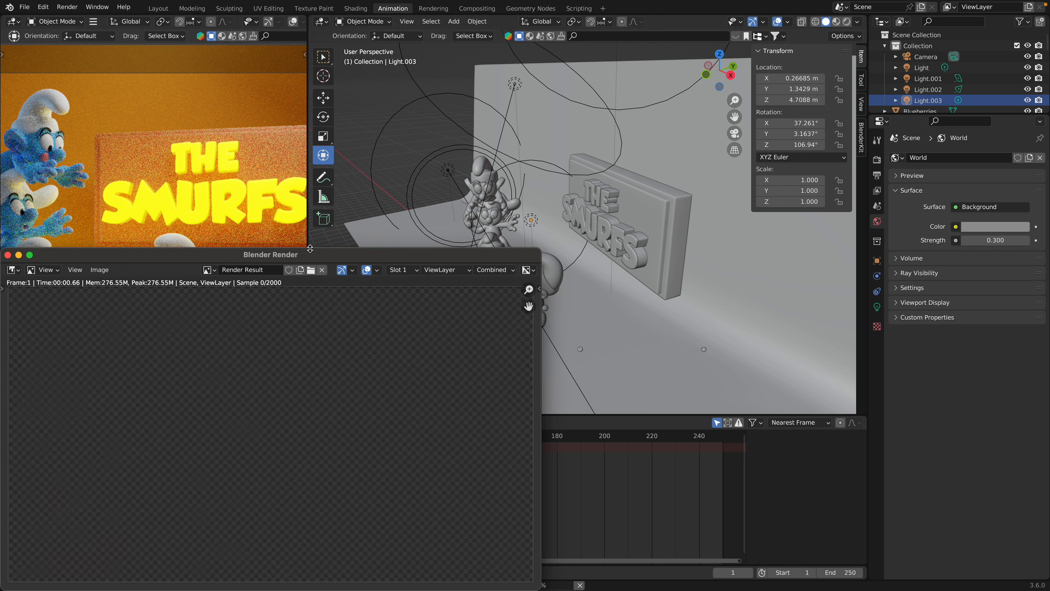
drag(316, 260, 348, 140)
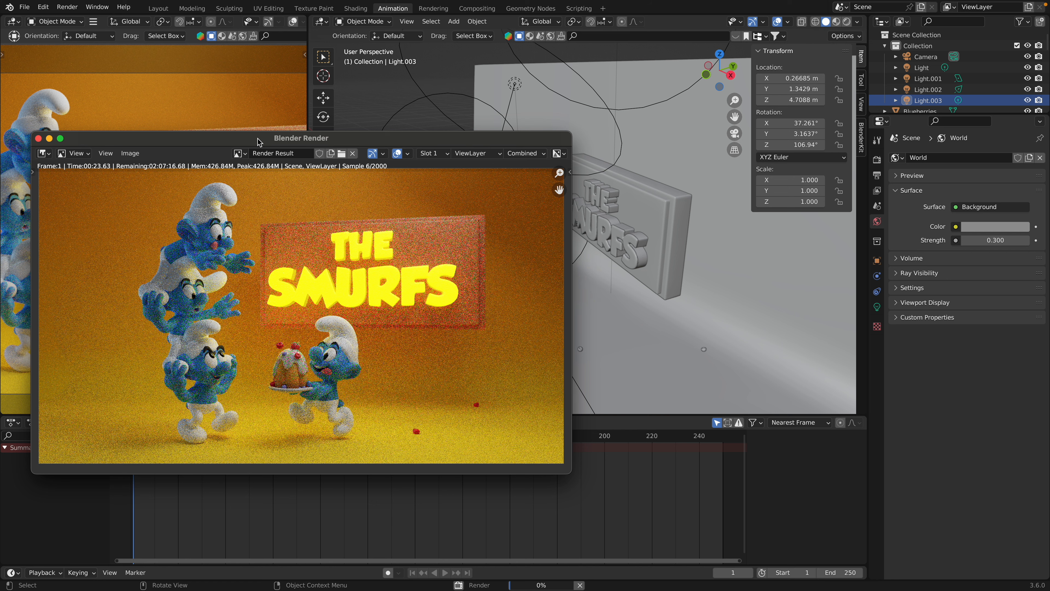
drag(258, 142, 283, 93)
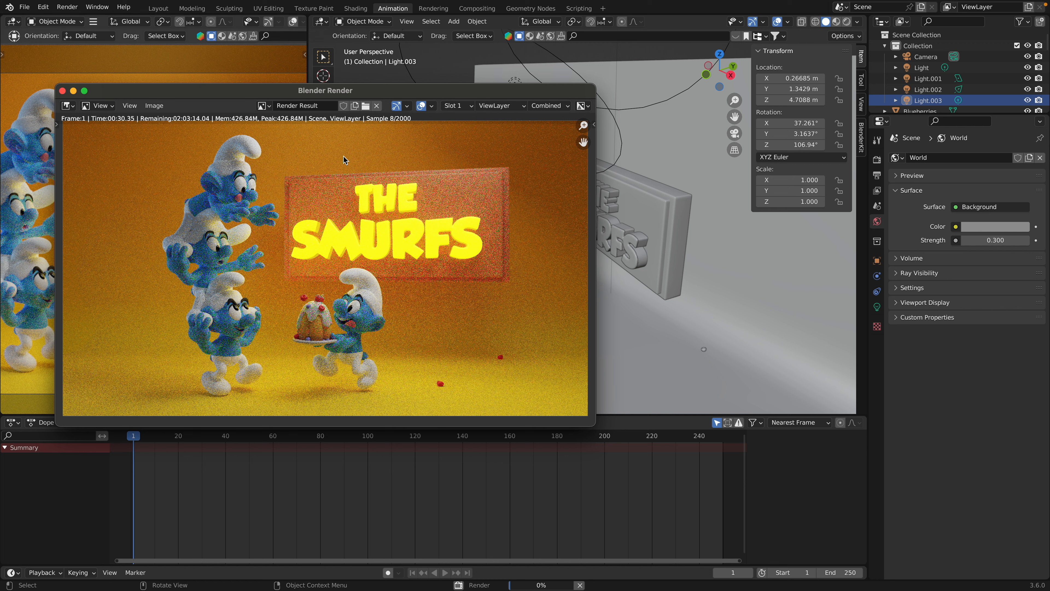
Stop the running render and render the image again using the 4K UHDTV 2160p resolution preset
click(878, 162)
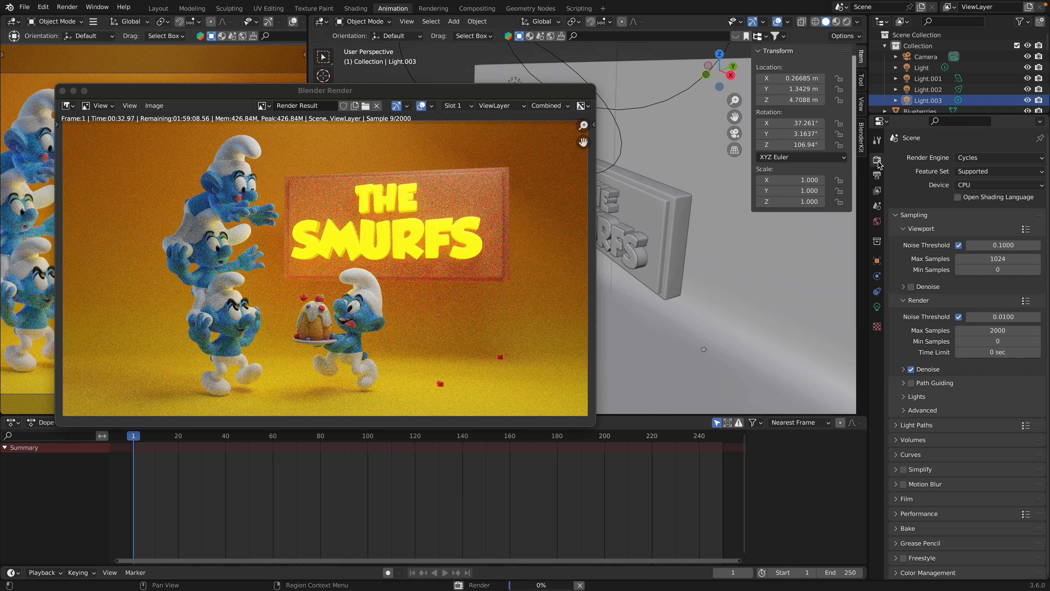
click(877, 176)
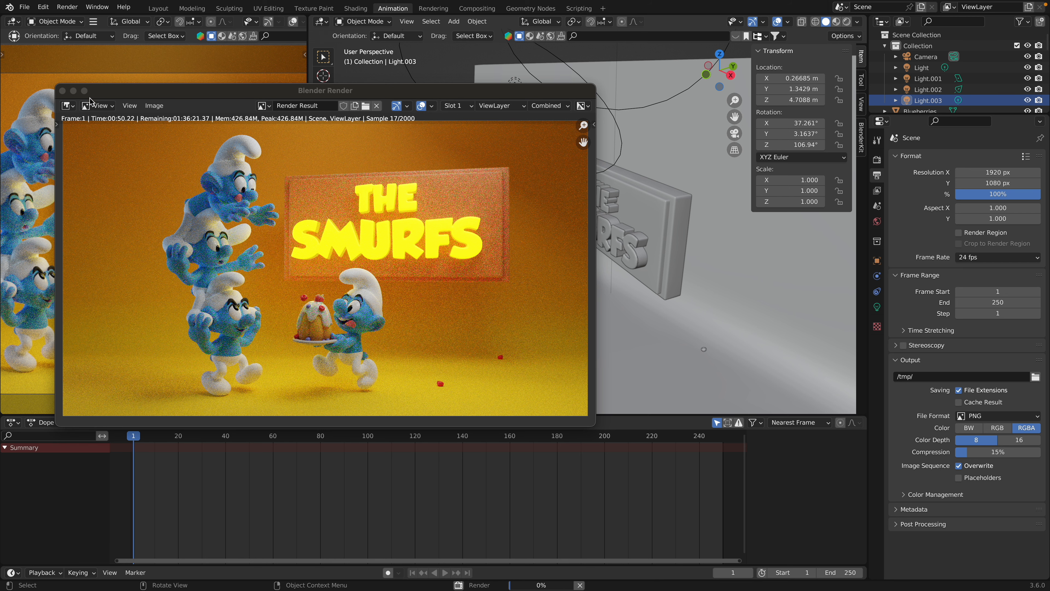
click(62, 91)
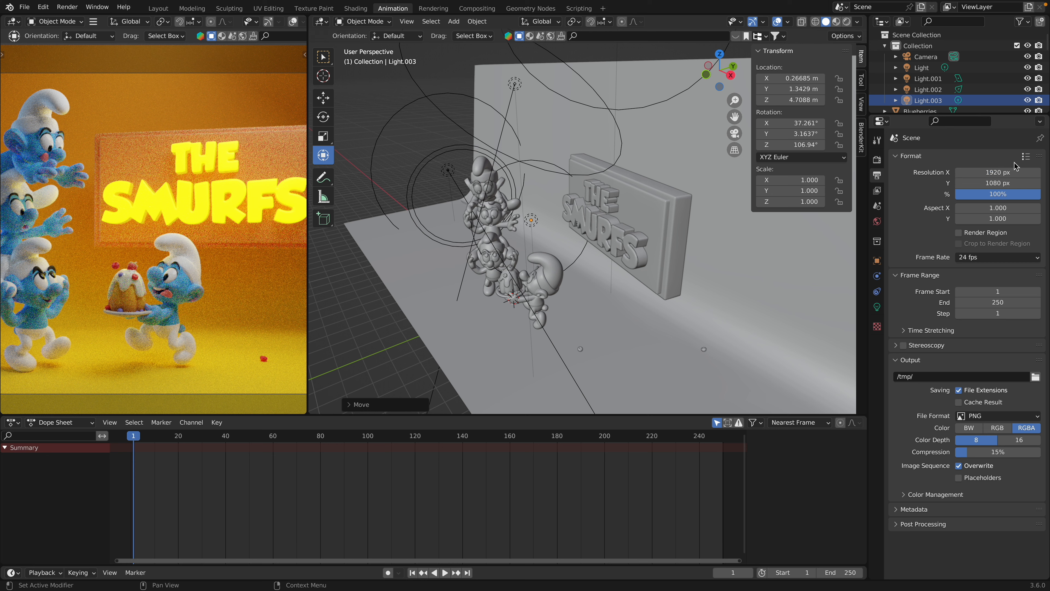
click(1025, 157)
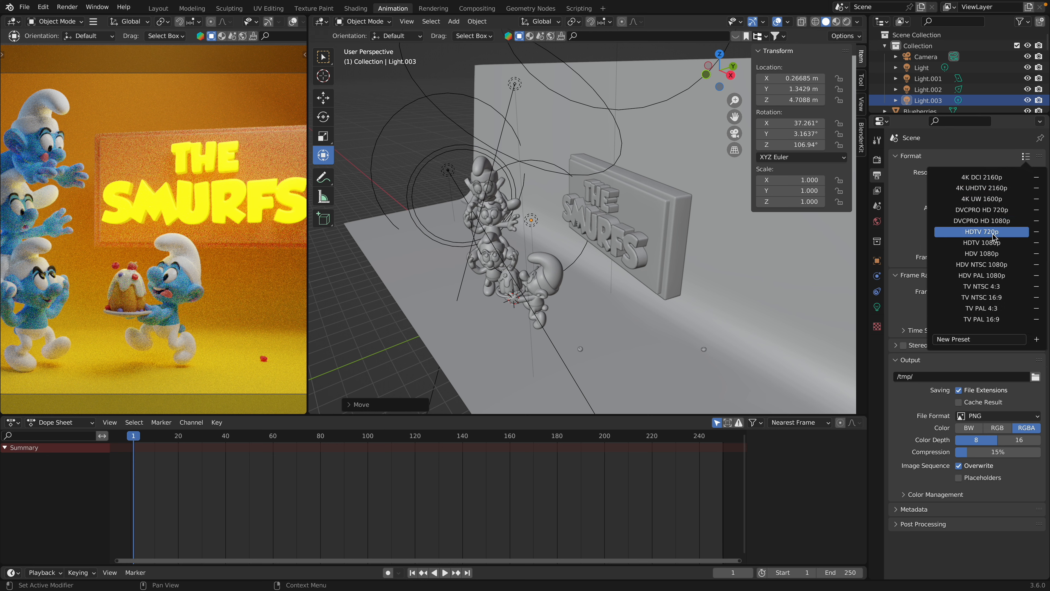
click(1005, 189)
click(67, 7)
click(74, 19)
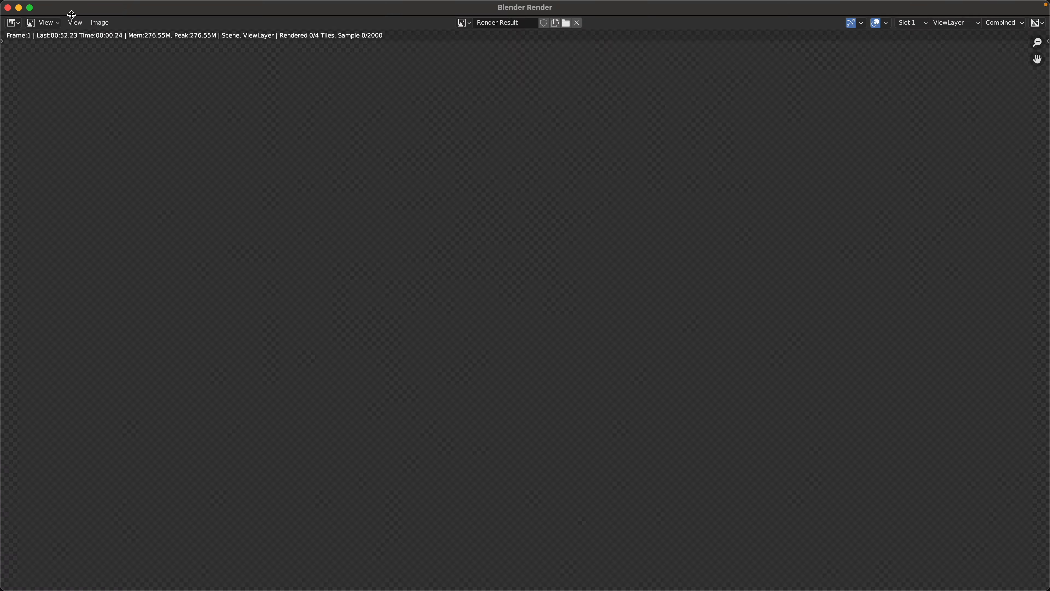